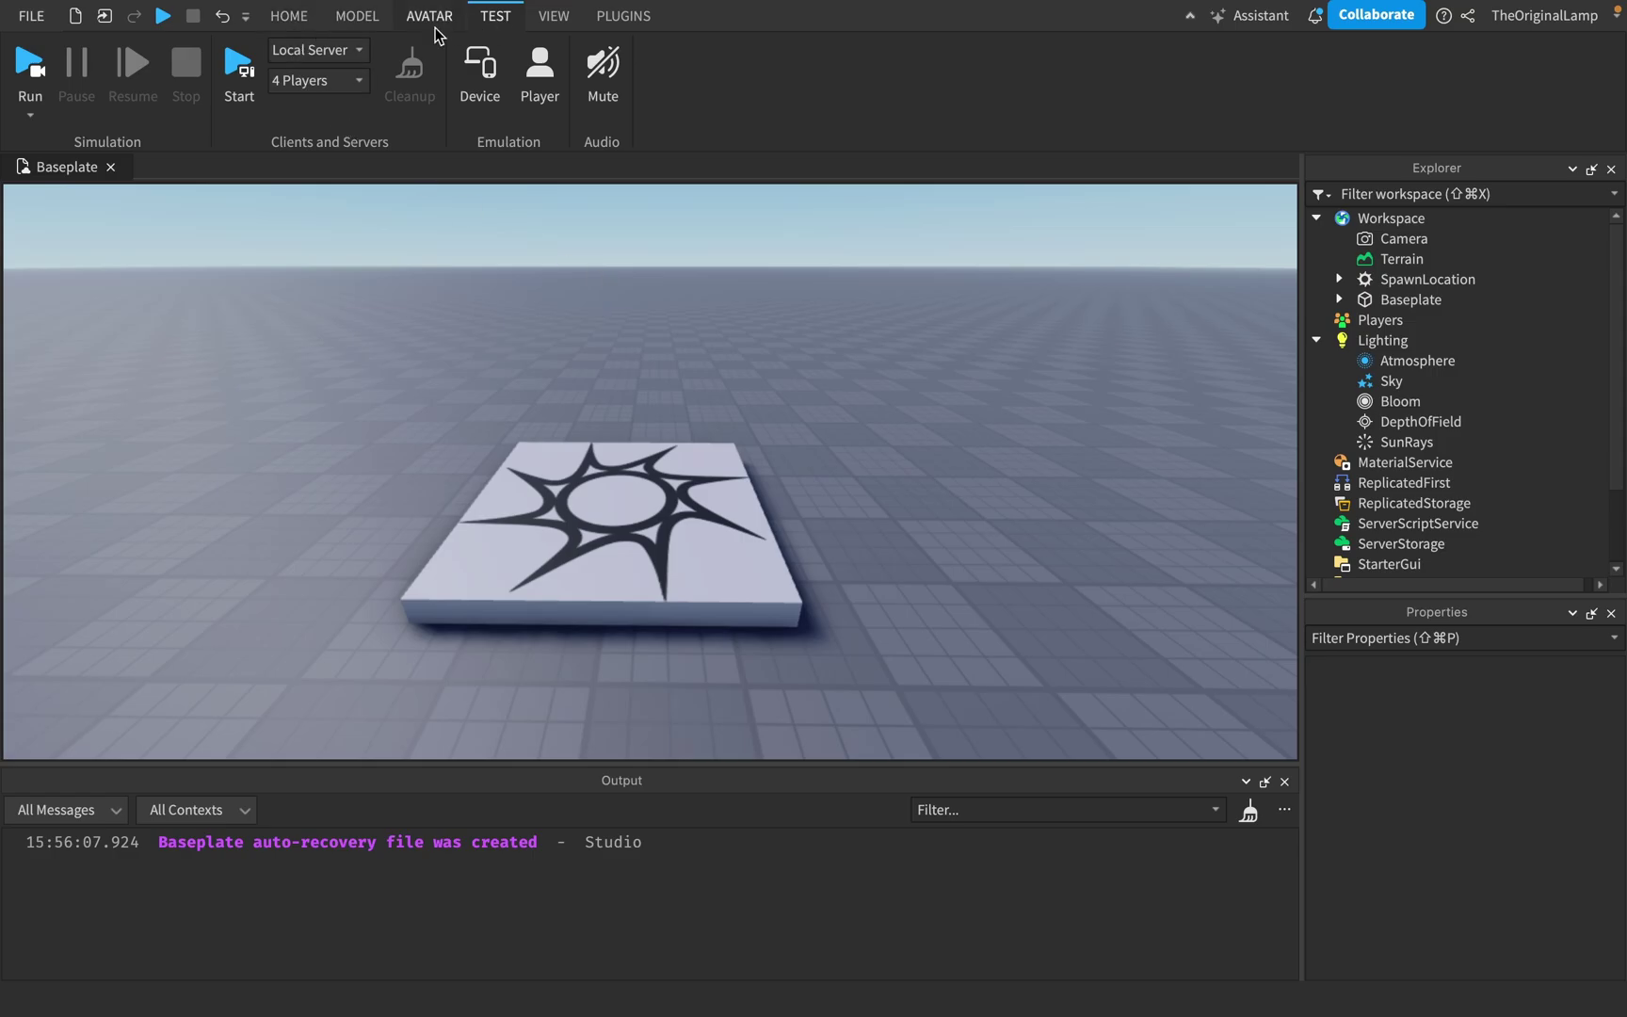
{"action": "left_click", "coordinate": [292, 17]}
{"action": "left_click", "coordinate": [341, 26]}
{"action": "left_click", "coordinate": [431, 25]}
{"action": "left_click", "coordinate": [499, 21]}
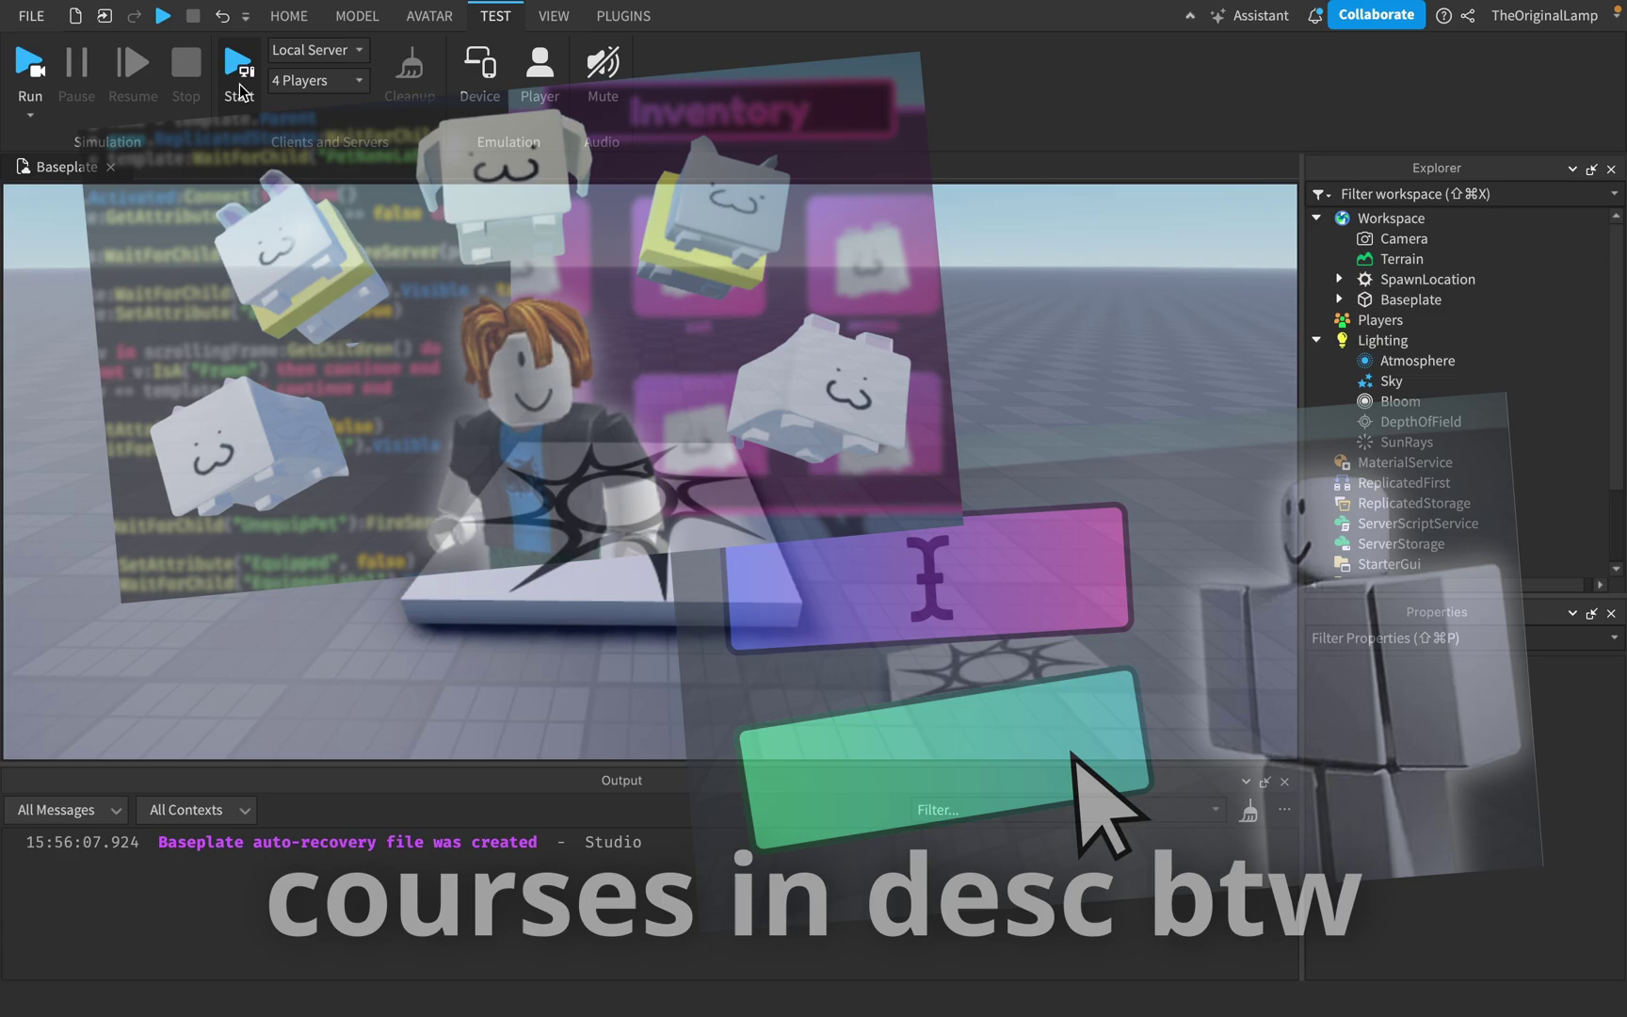
{"action": "left_click", "coordinate": [33, 116]}
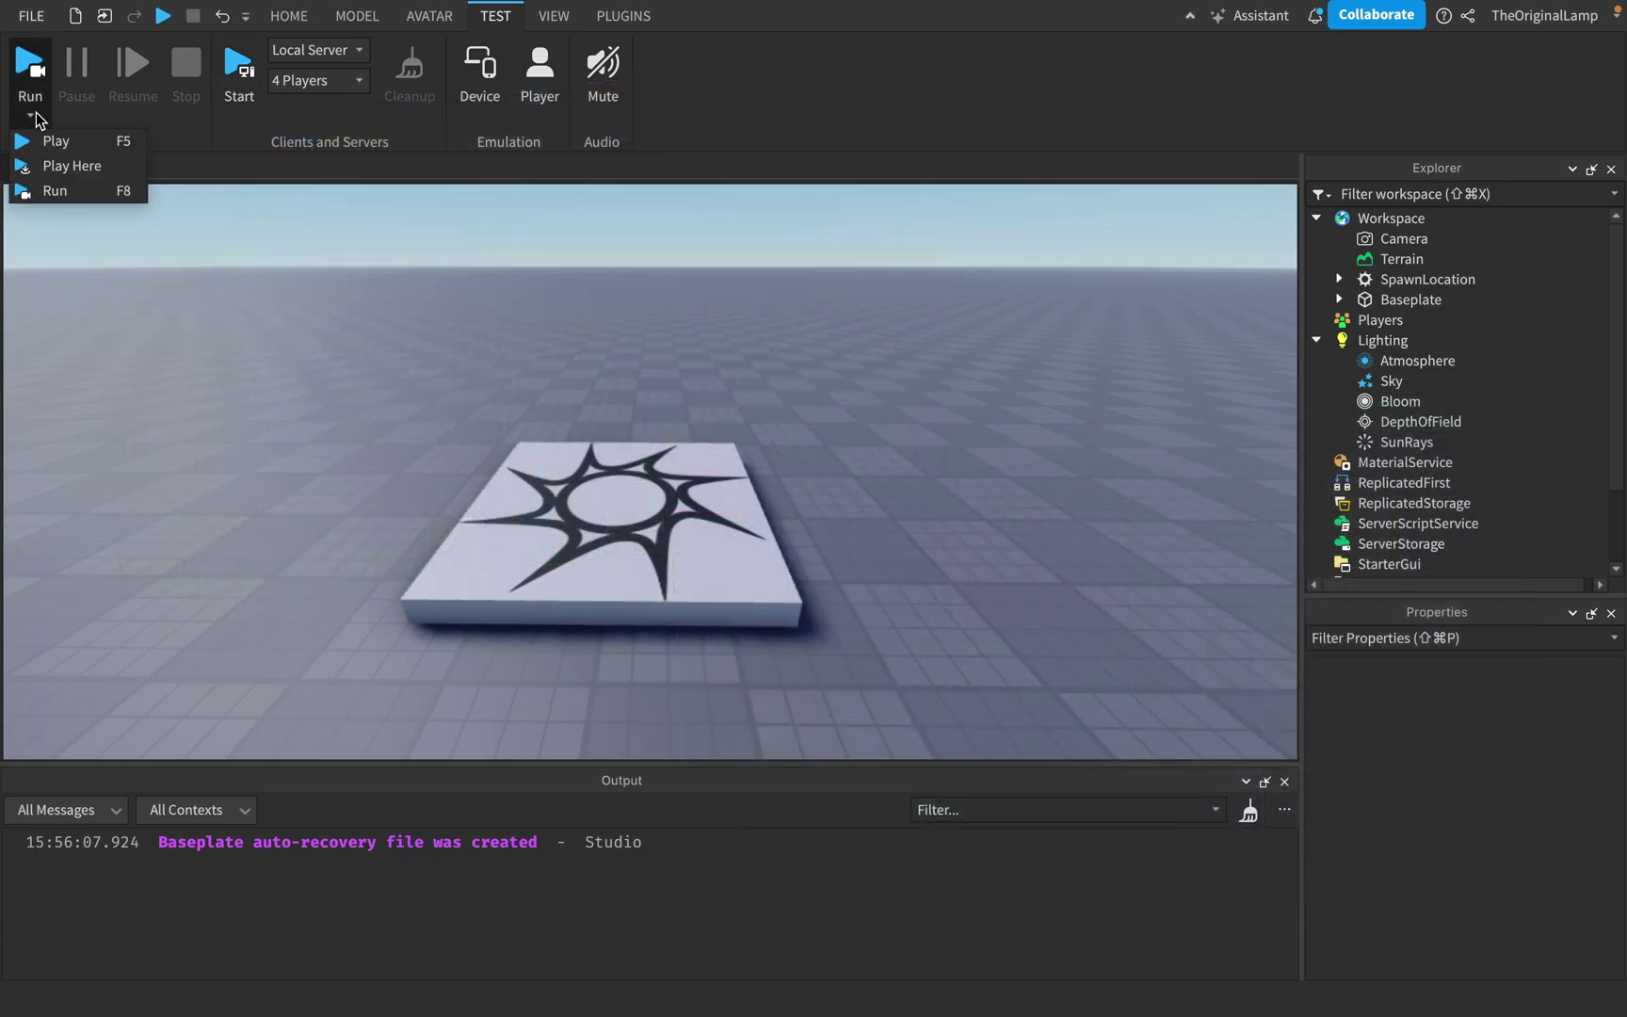
{"action": "left_click", "coordinate": [34, 116]}
{"action": "left_click", "coordinate": [34, 116]}
{"action": "left_click", "coordinate": [34, 116]}
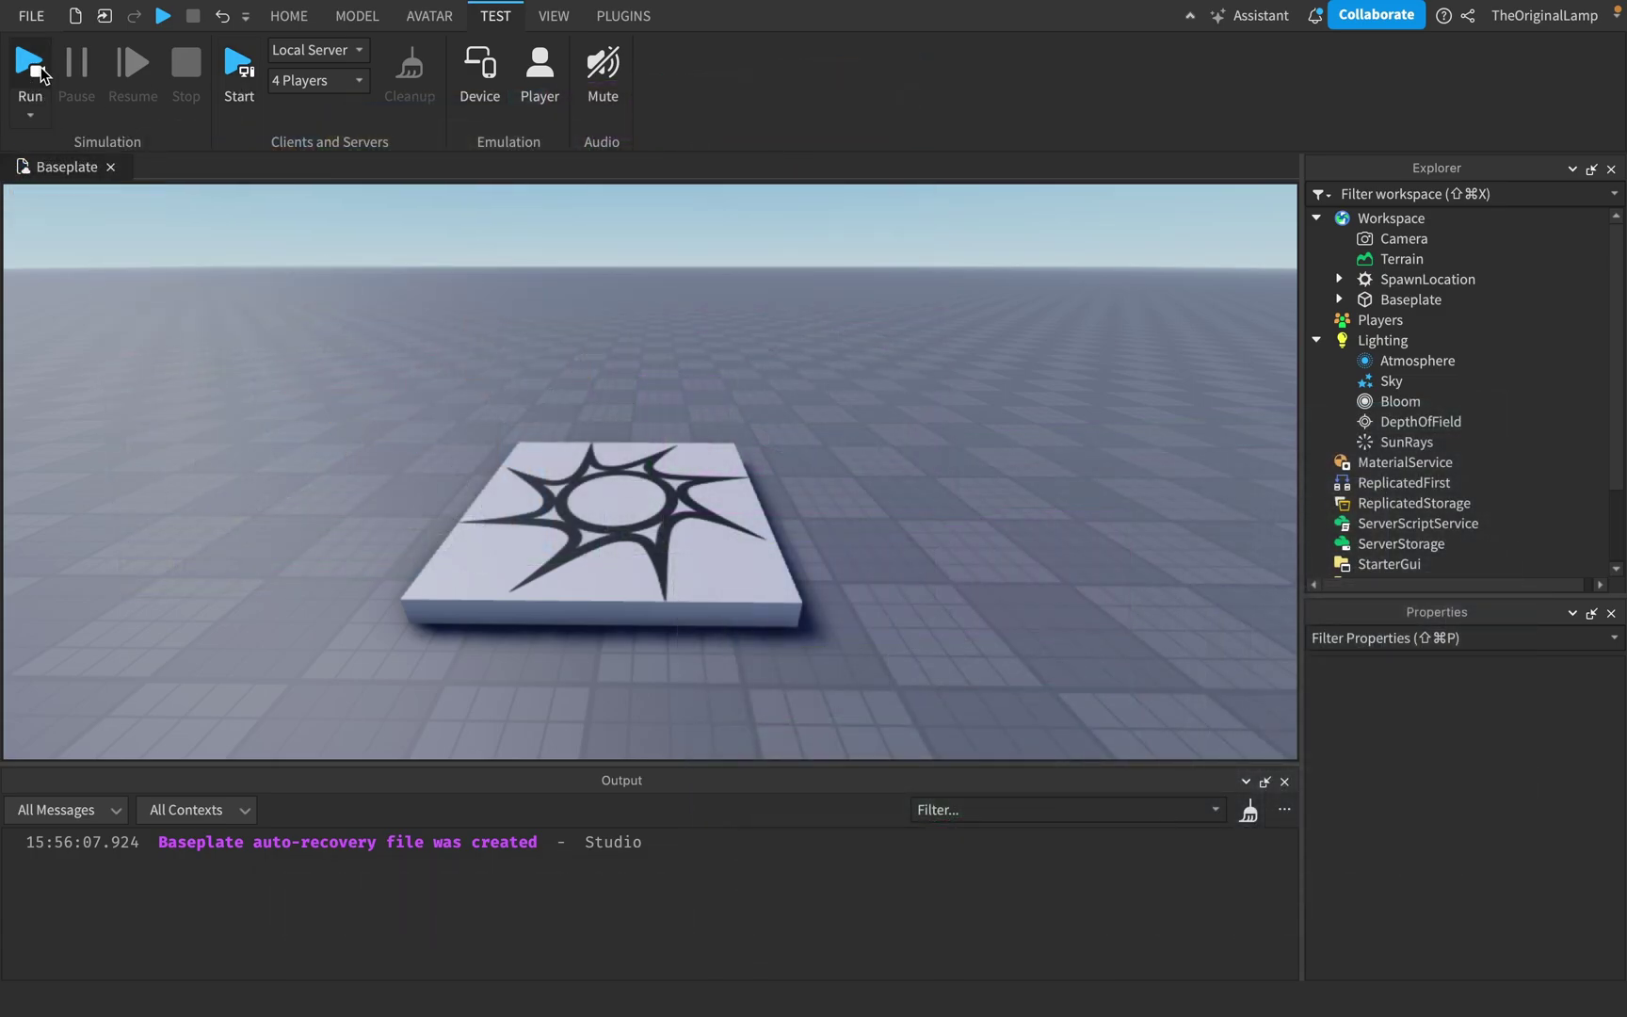
{"action": "left_click", "coordinate": [281, 23]}
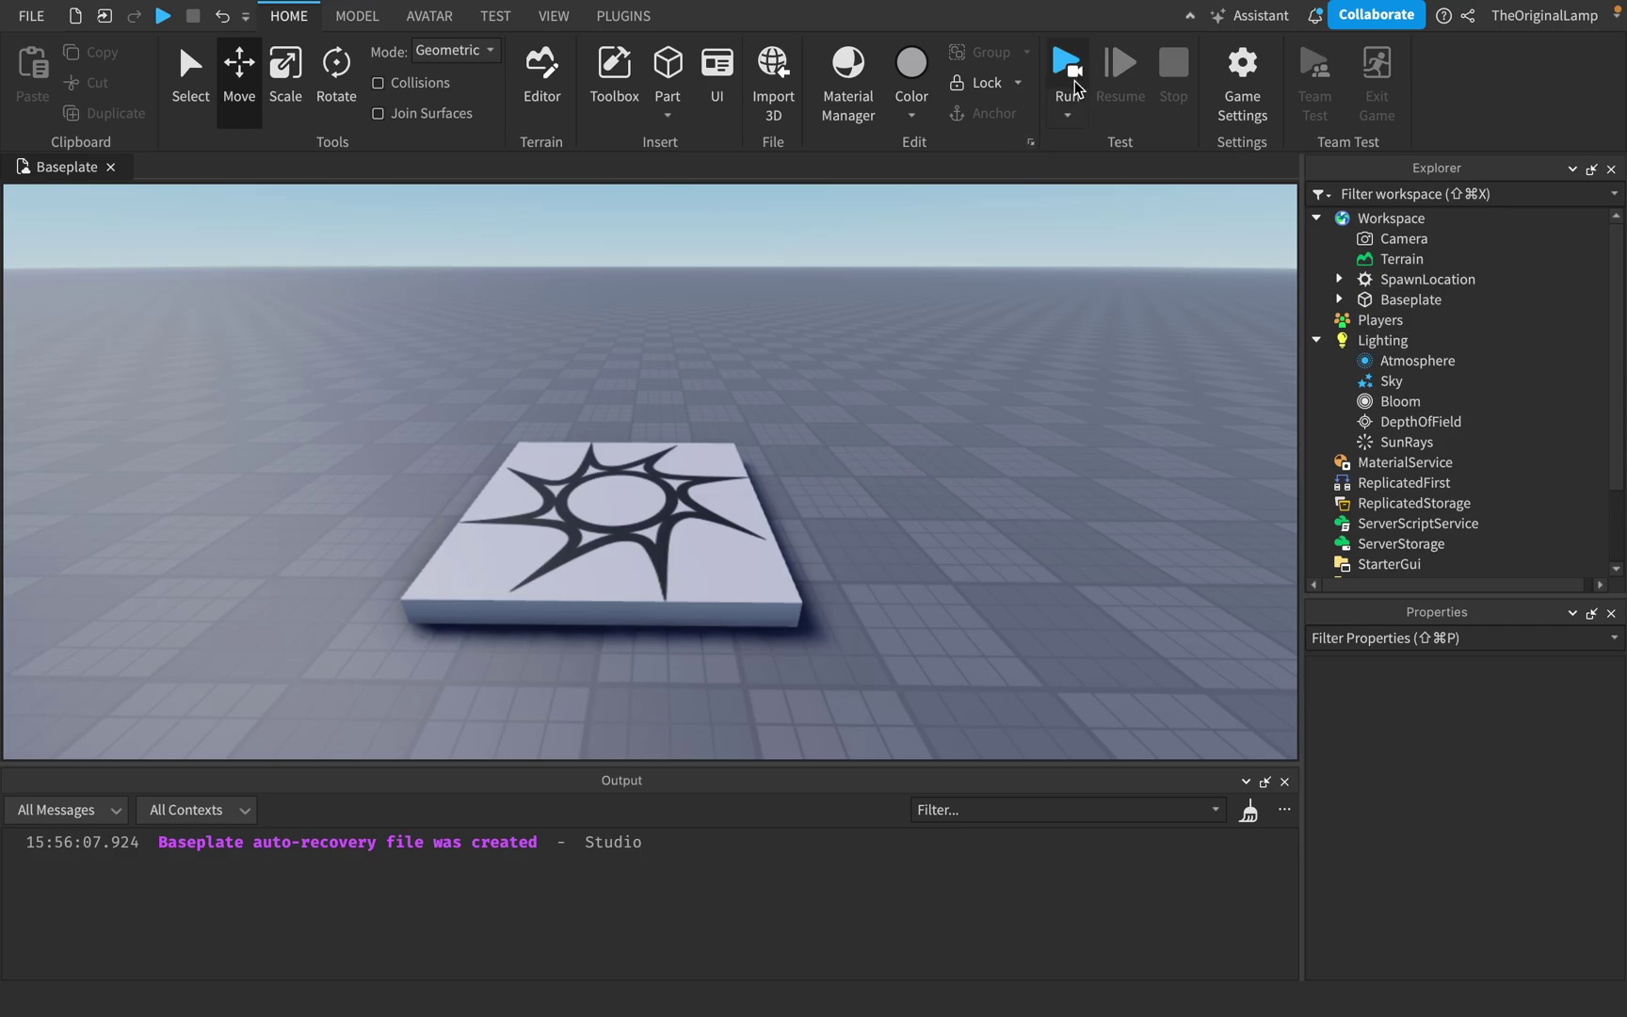
- Start a Play test of the baseplate place
{"action": "left_click", "coordinate": [499, 16]}
{"action": "left_click", "coordinate": [30, 114]}
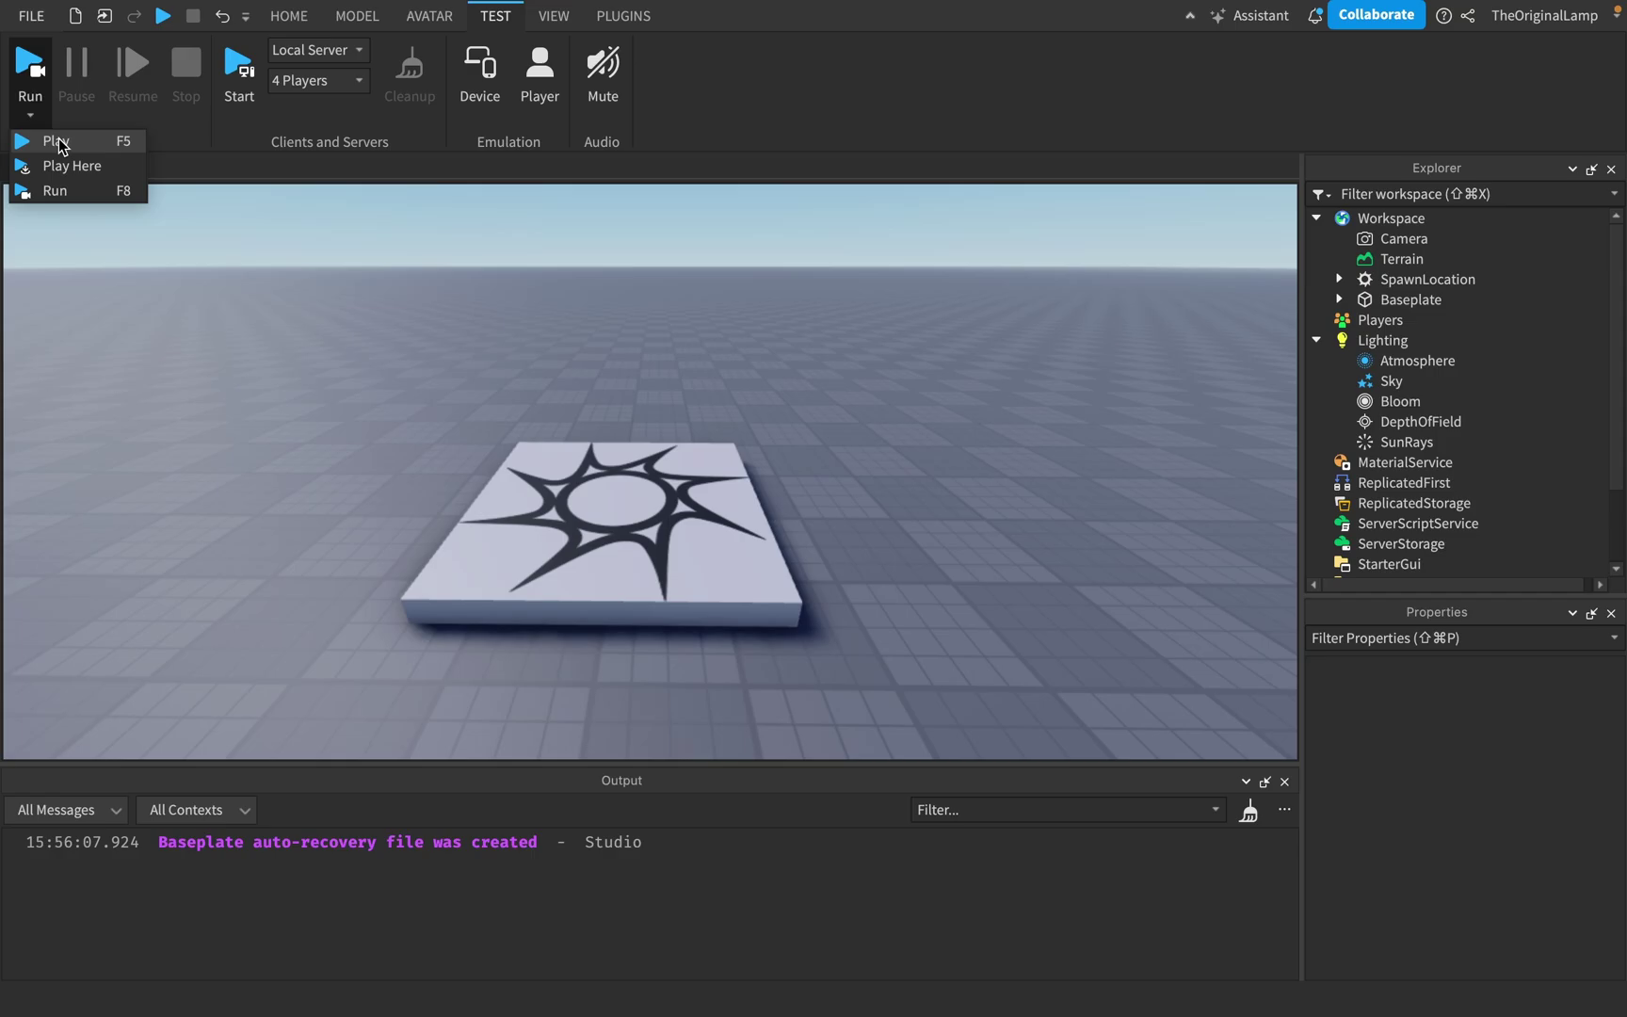
{"action": "left_click", "coordinate": [57, 142]}
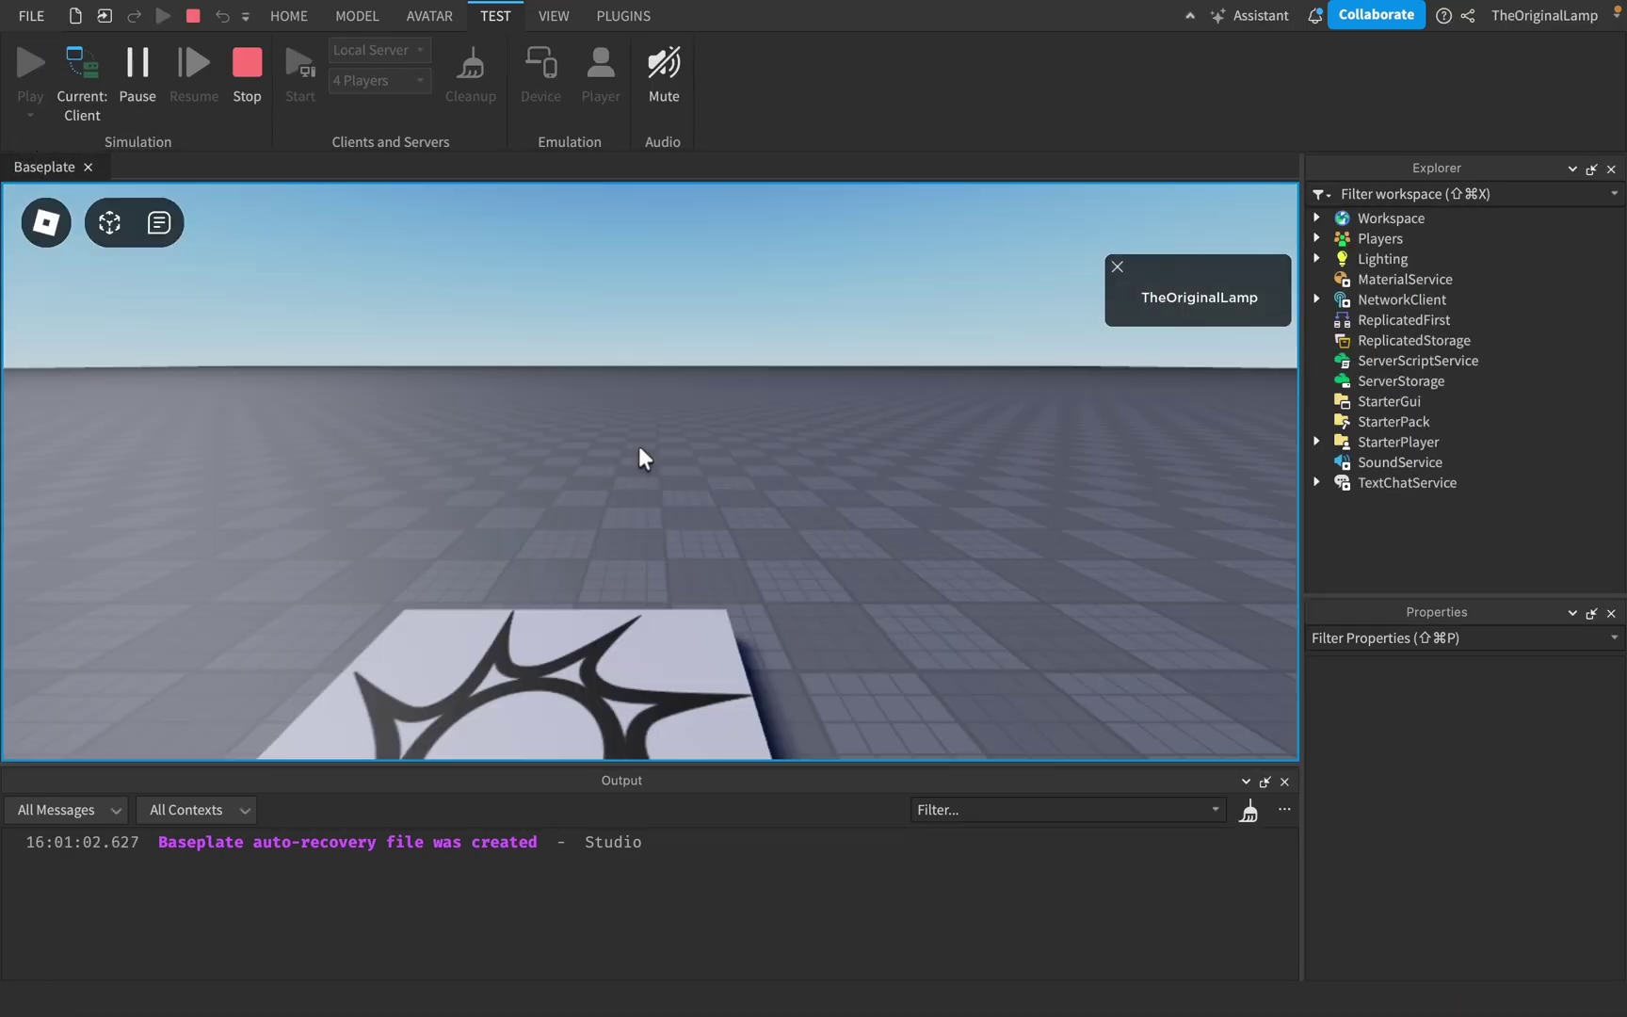
- Walk the avatar on and around the spawn location, and stop the playtest
{"action": "key", "text": "s"}
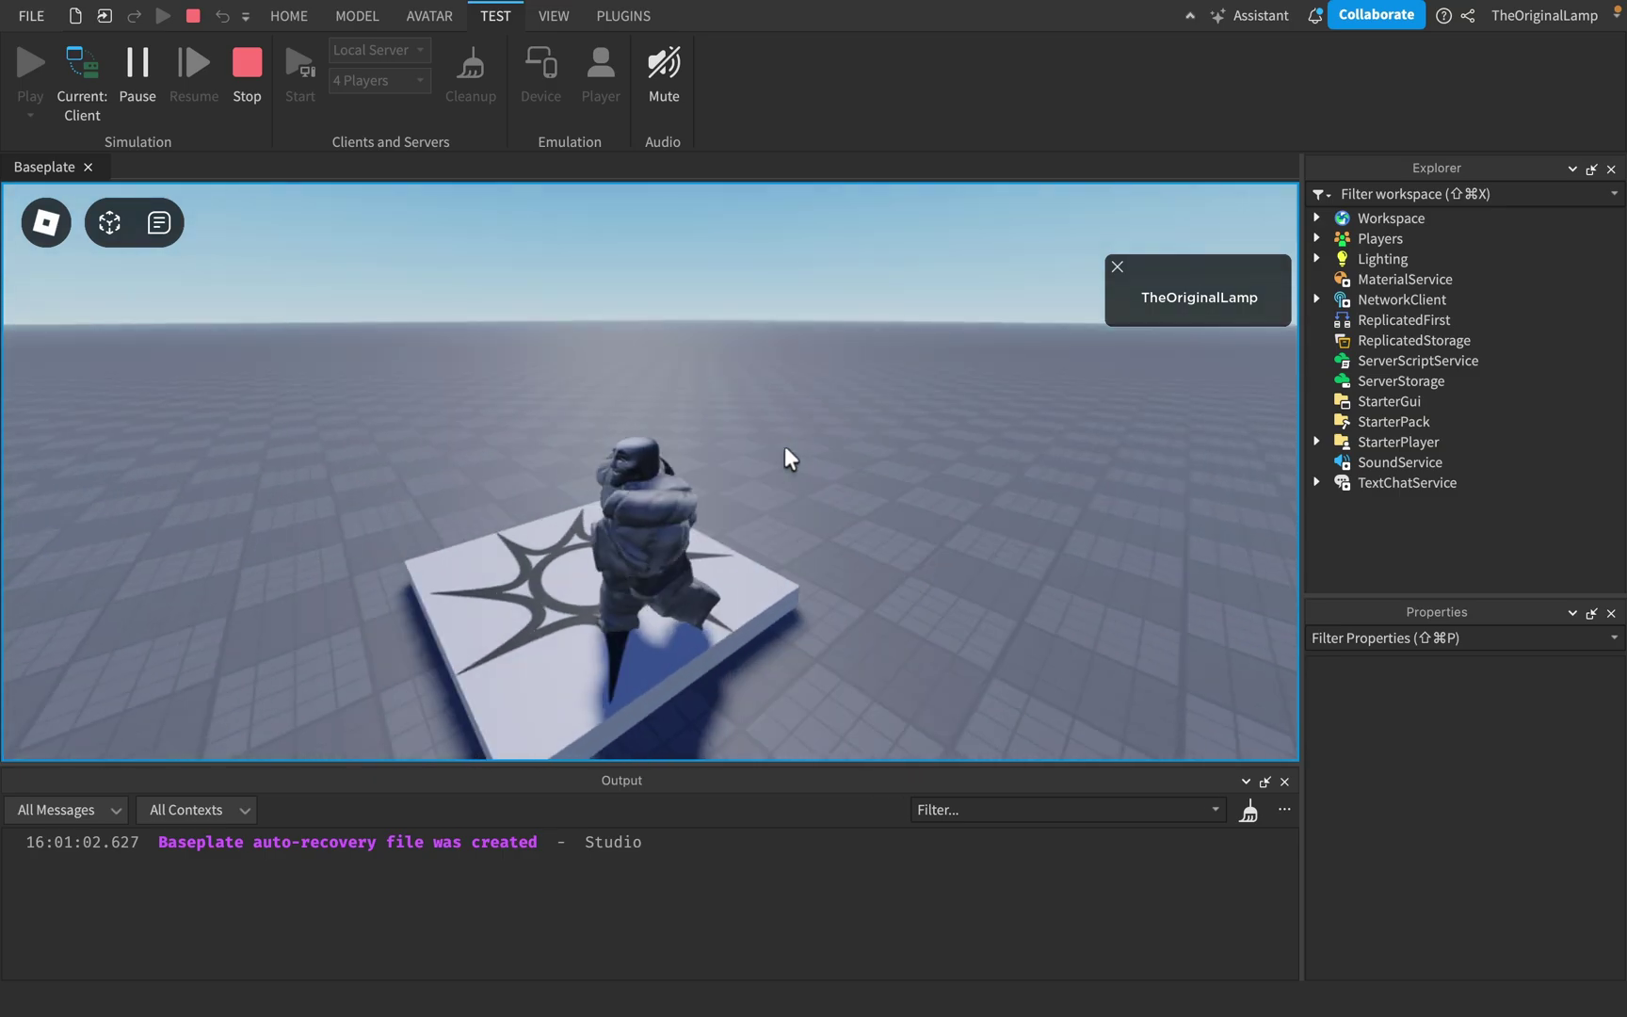
{"action": "key", "text": "w"}
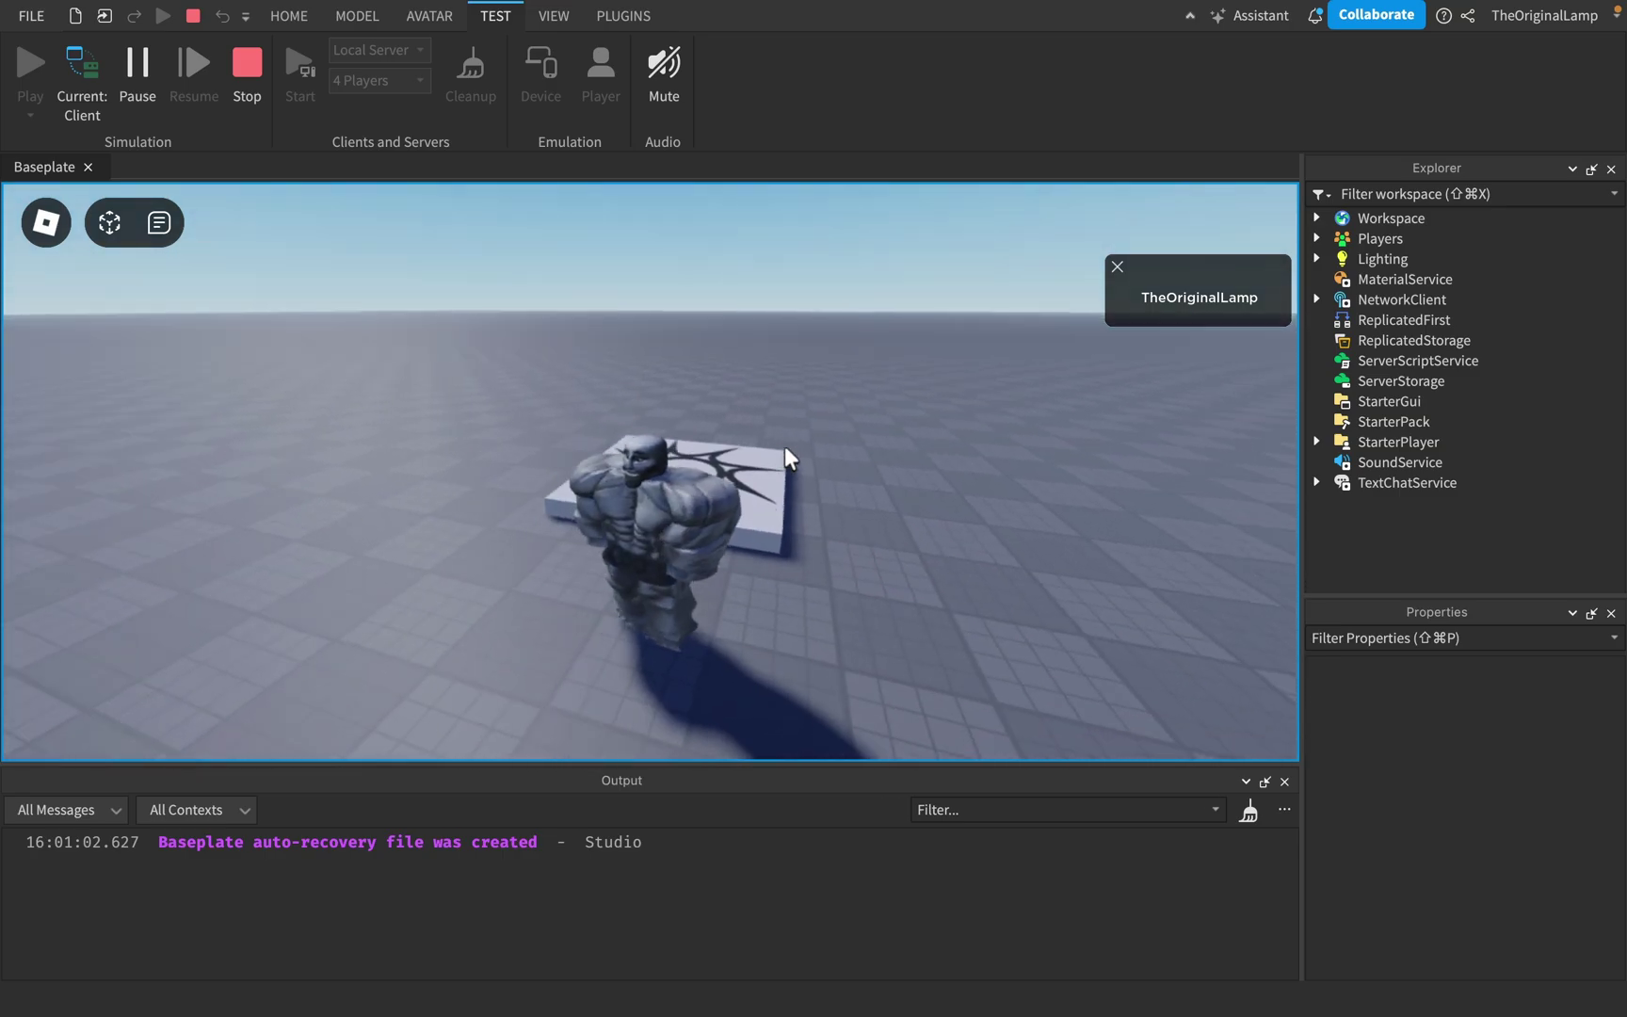
{"action": "key", "text": "s"}
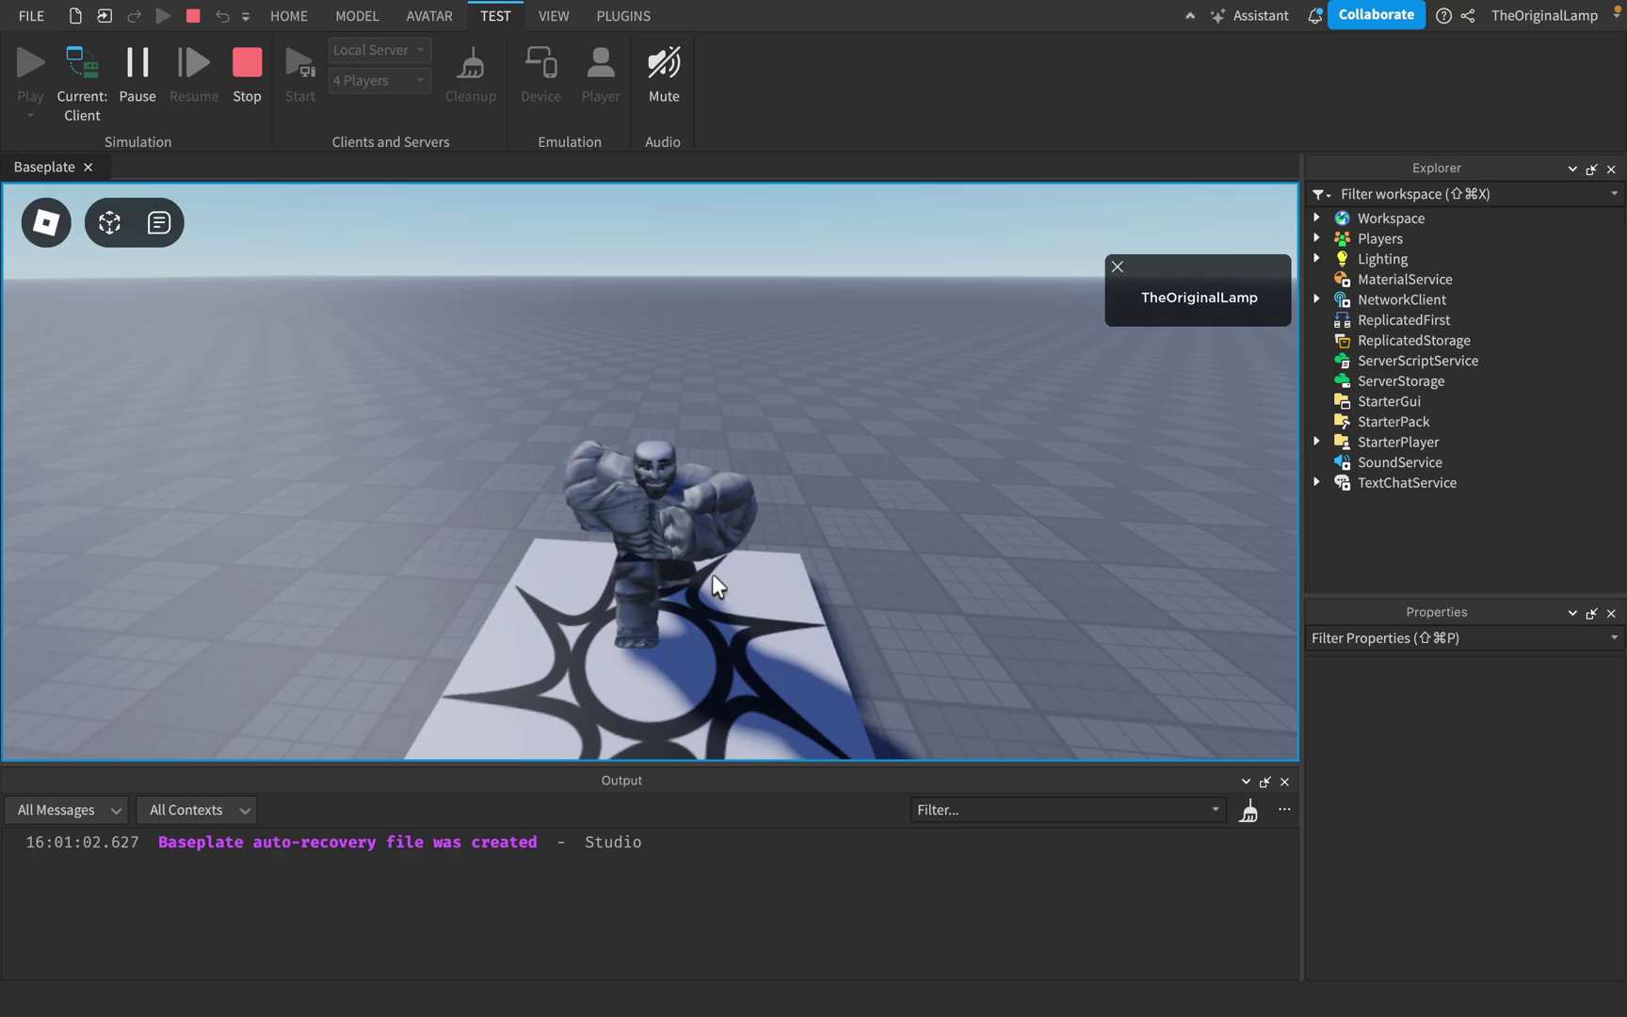
{"action": "key", "text": "w"}
{"action": "key", "text": "s"}
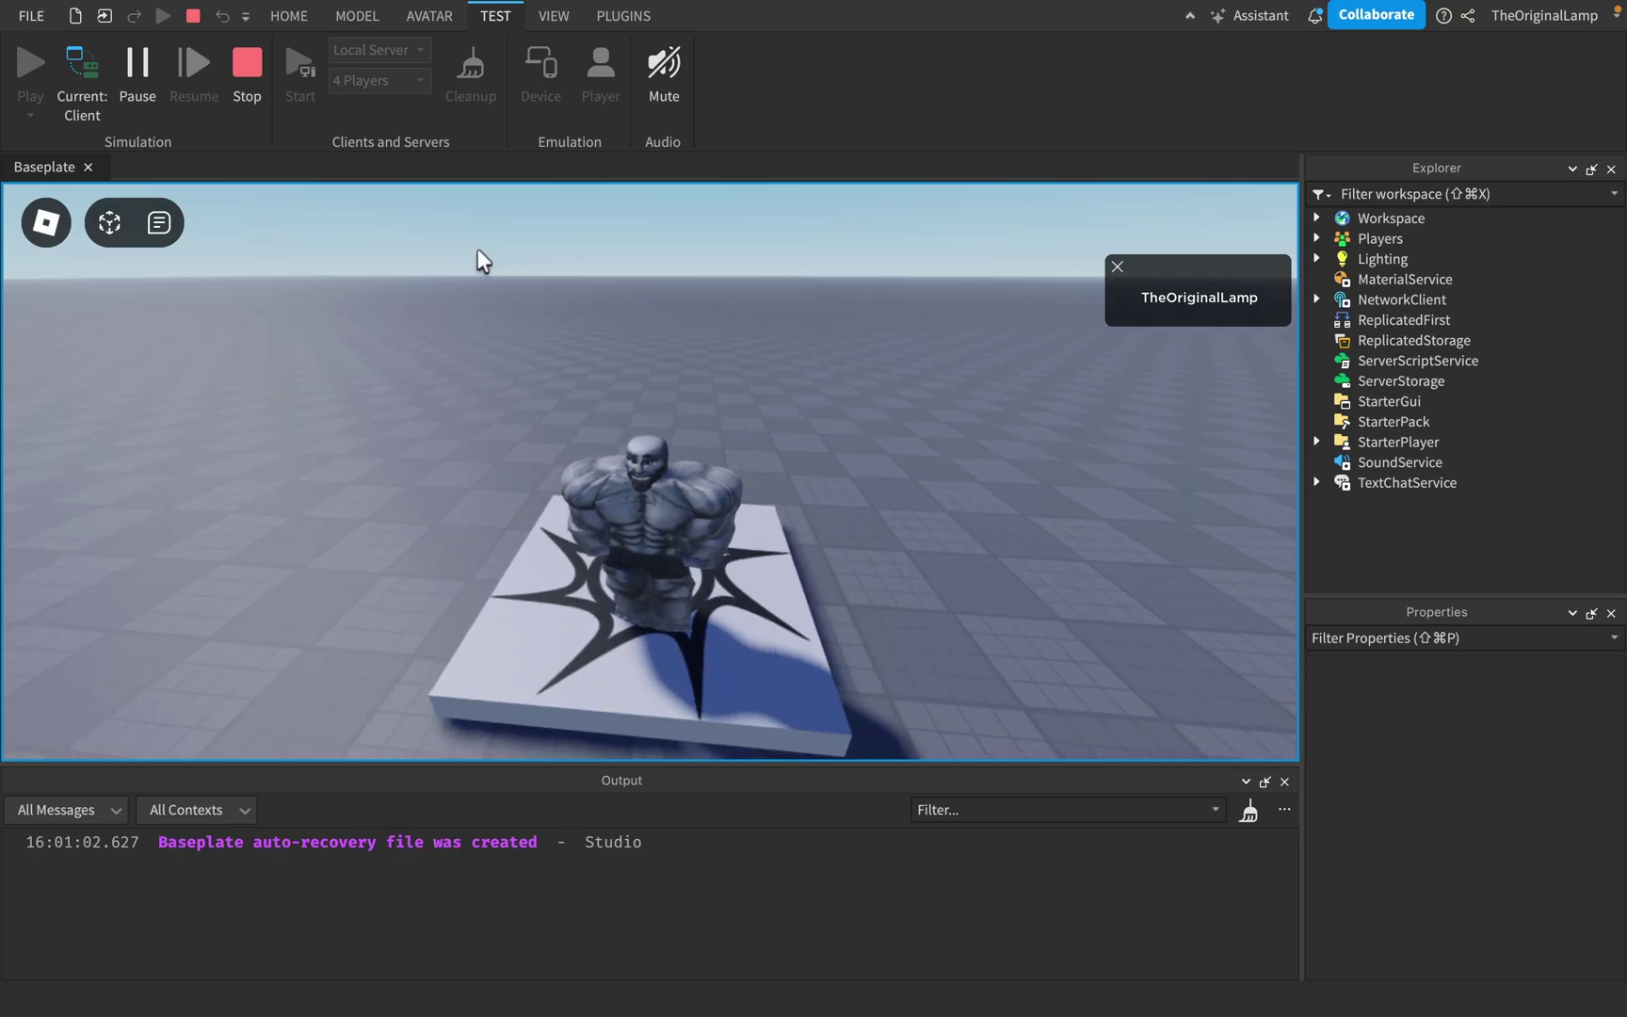
{"action": "key", "text": "s"}
{"action": "key", "text": "d"}
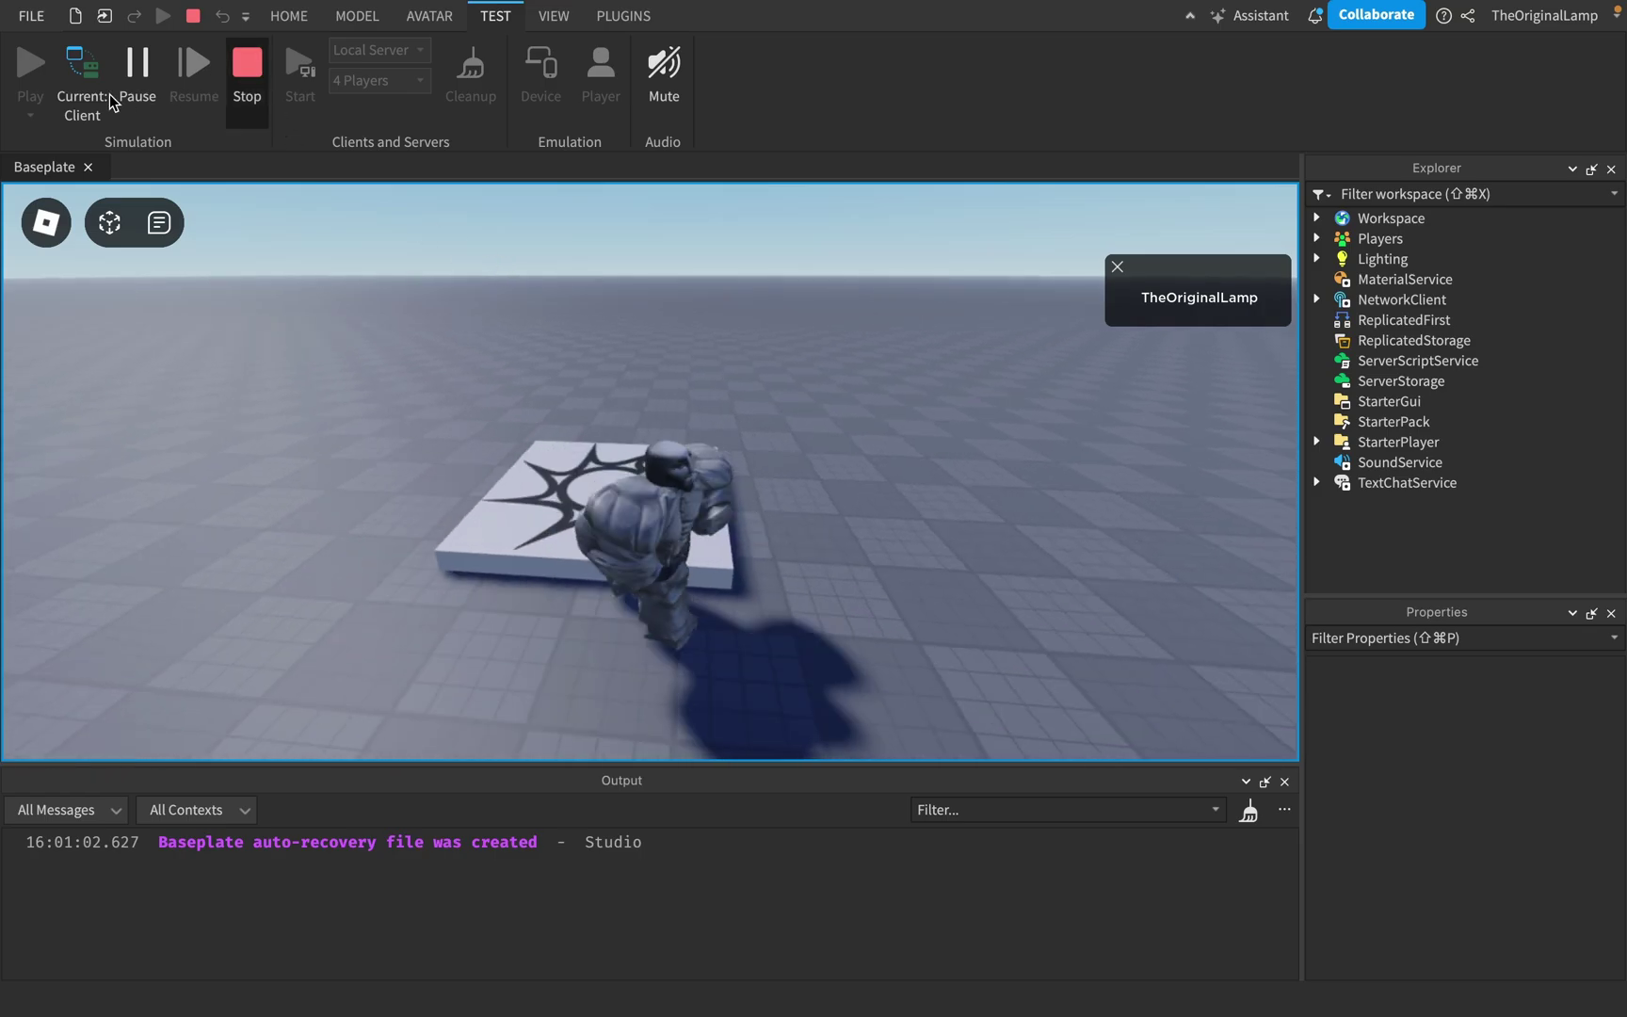
{"action": "key", "text": "shift+F5"}
- Start a Play Here test from a camera viewpoint away from the spawn location
{"action": "left_click", "coordinate": [34, 115]}
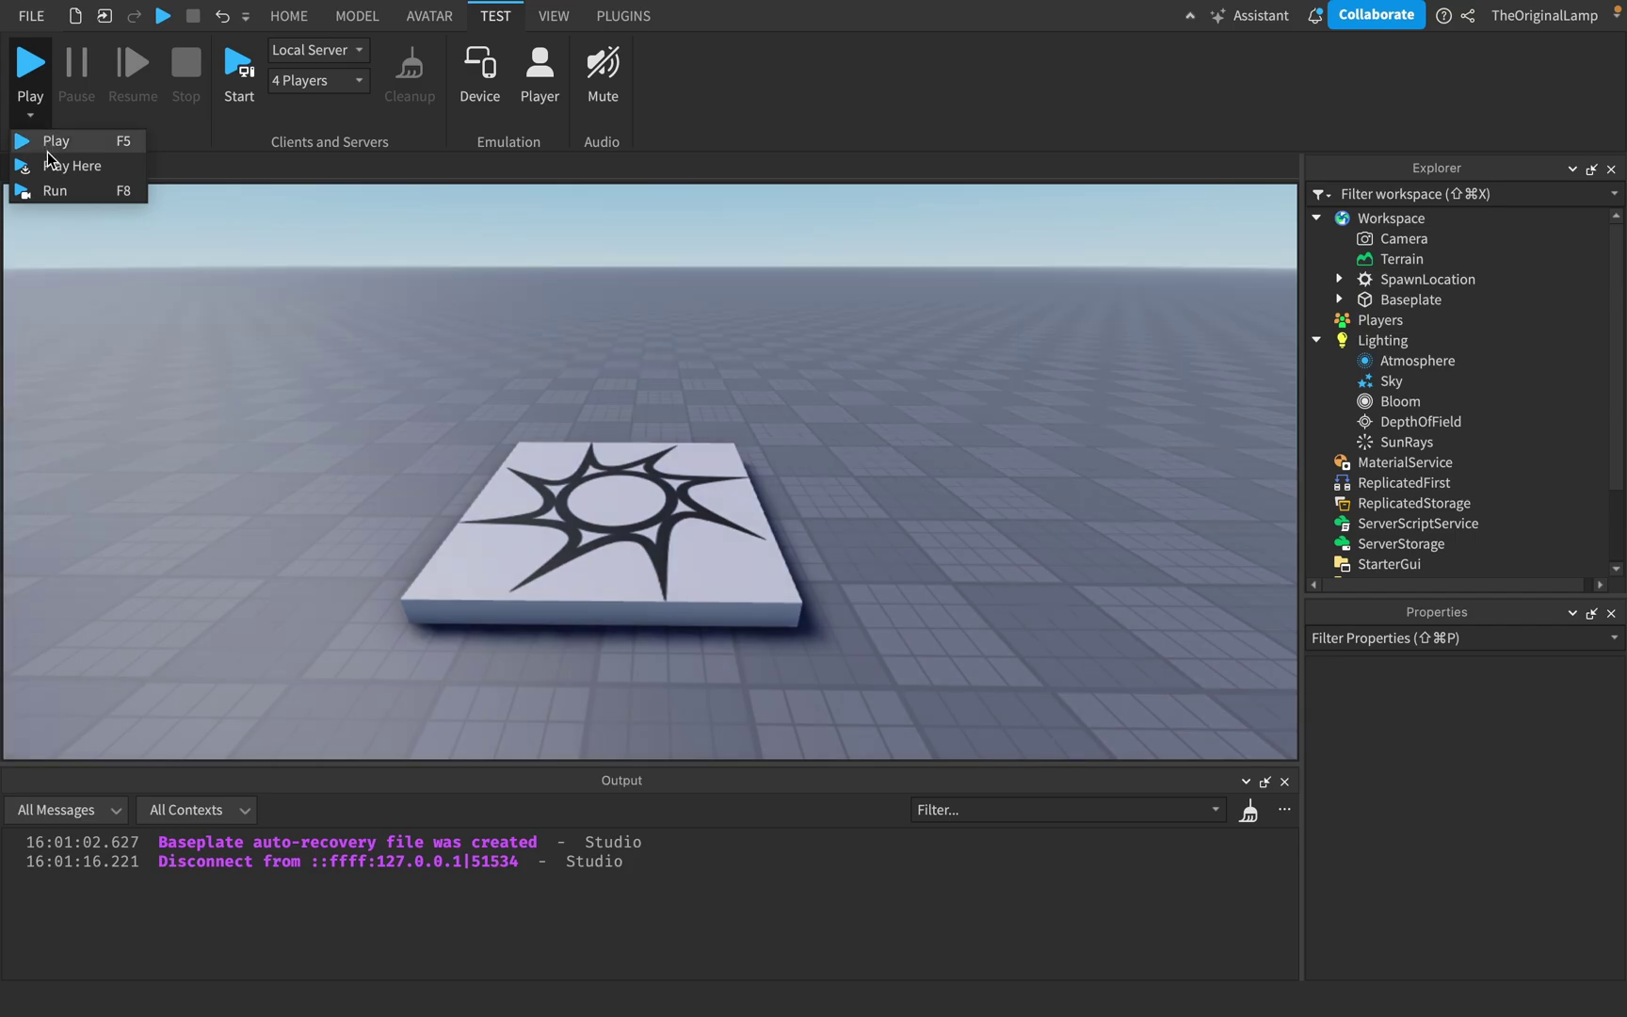
{"action": "right_click_drag", "start_coordinate": [559, 264], "coordinate": [558, 264]}
{"action": "key", "text": "s"}
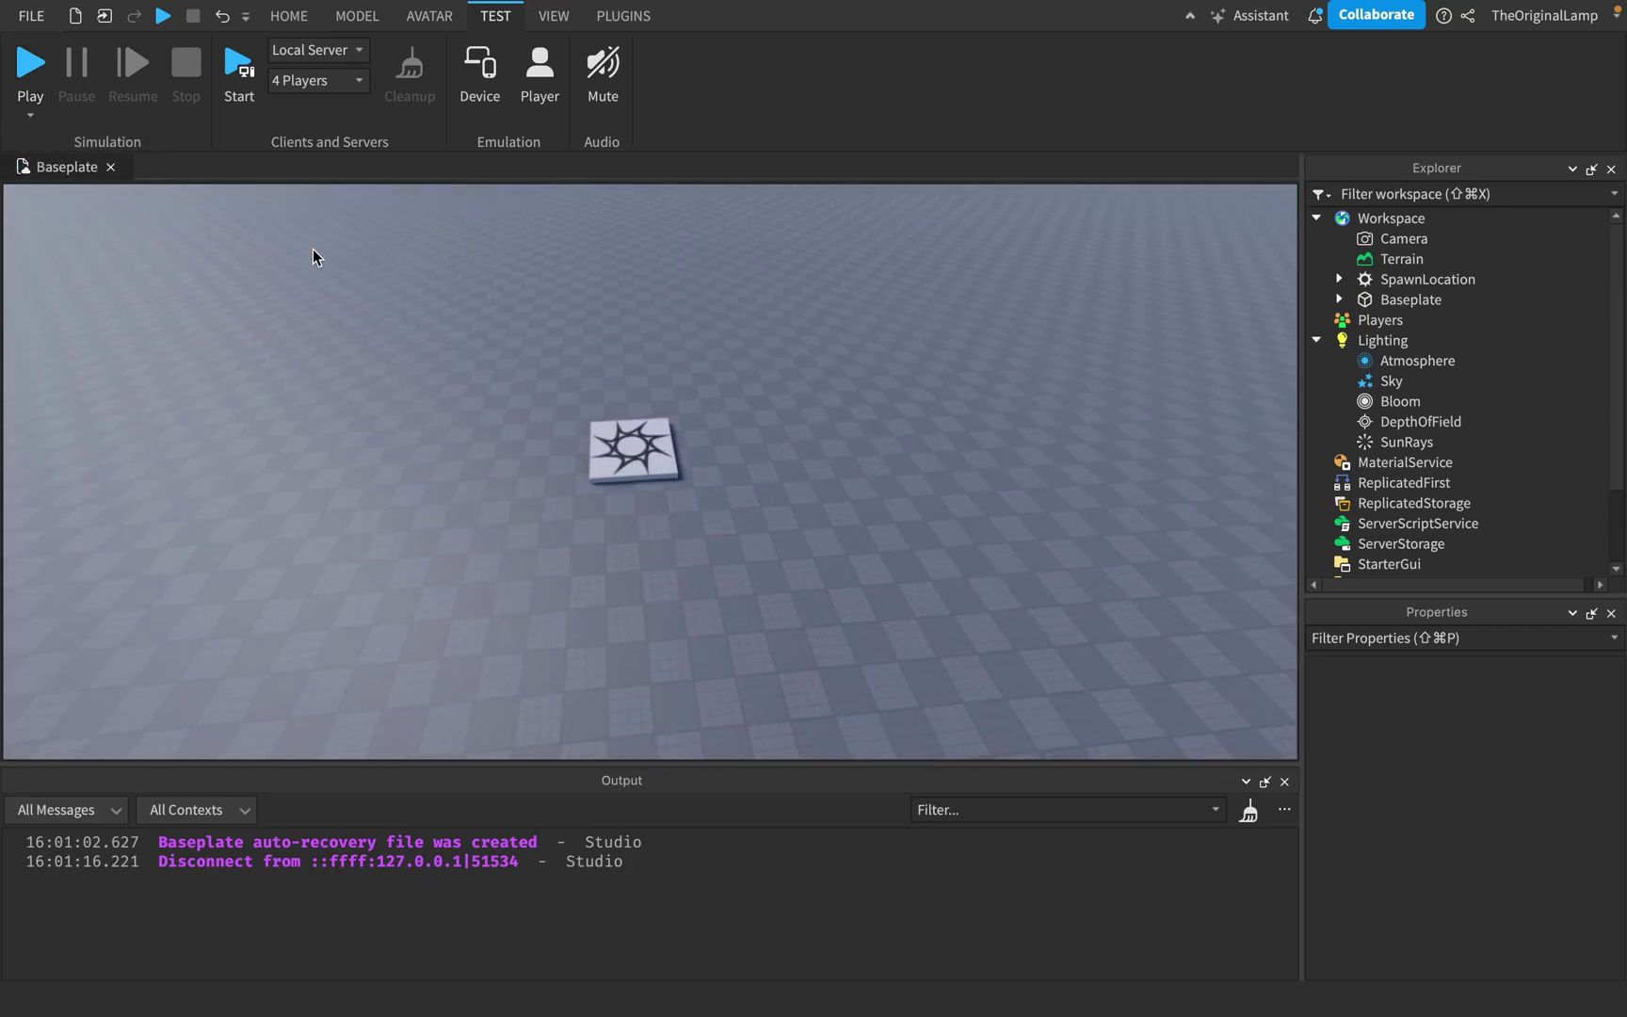
{"action": "right_click_drag", "start_coordinate": [326, 272], "coordinate": [326, 272]}
{"action": "scroll", "coordinate": [326, 273], "scroll_direction": "up", "scroll_amount": 2}
{"action": "left_click", "coordinate": [31, 115]}
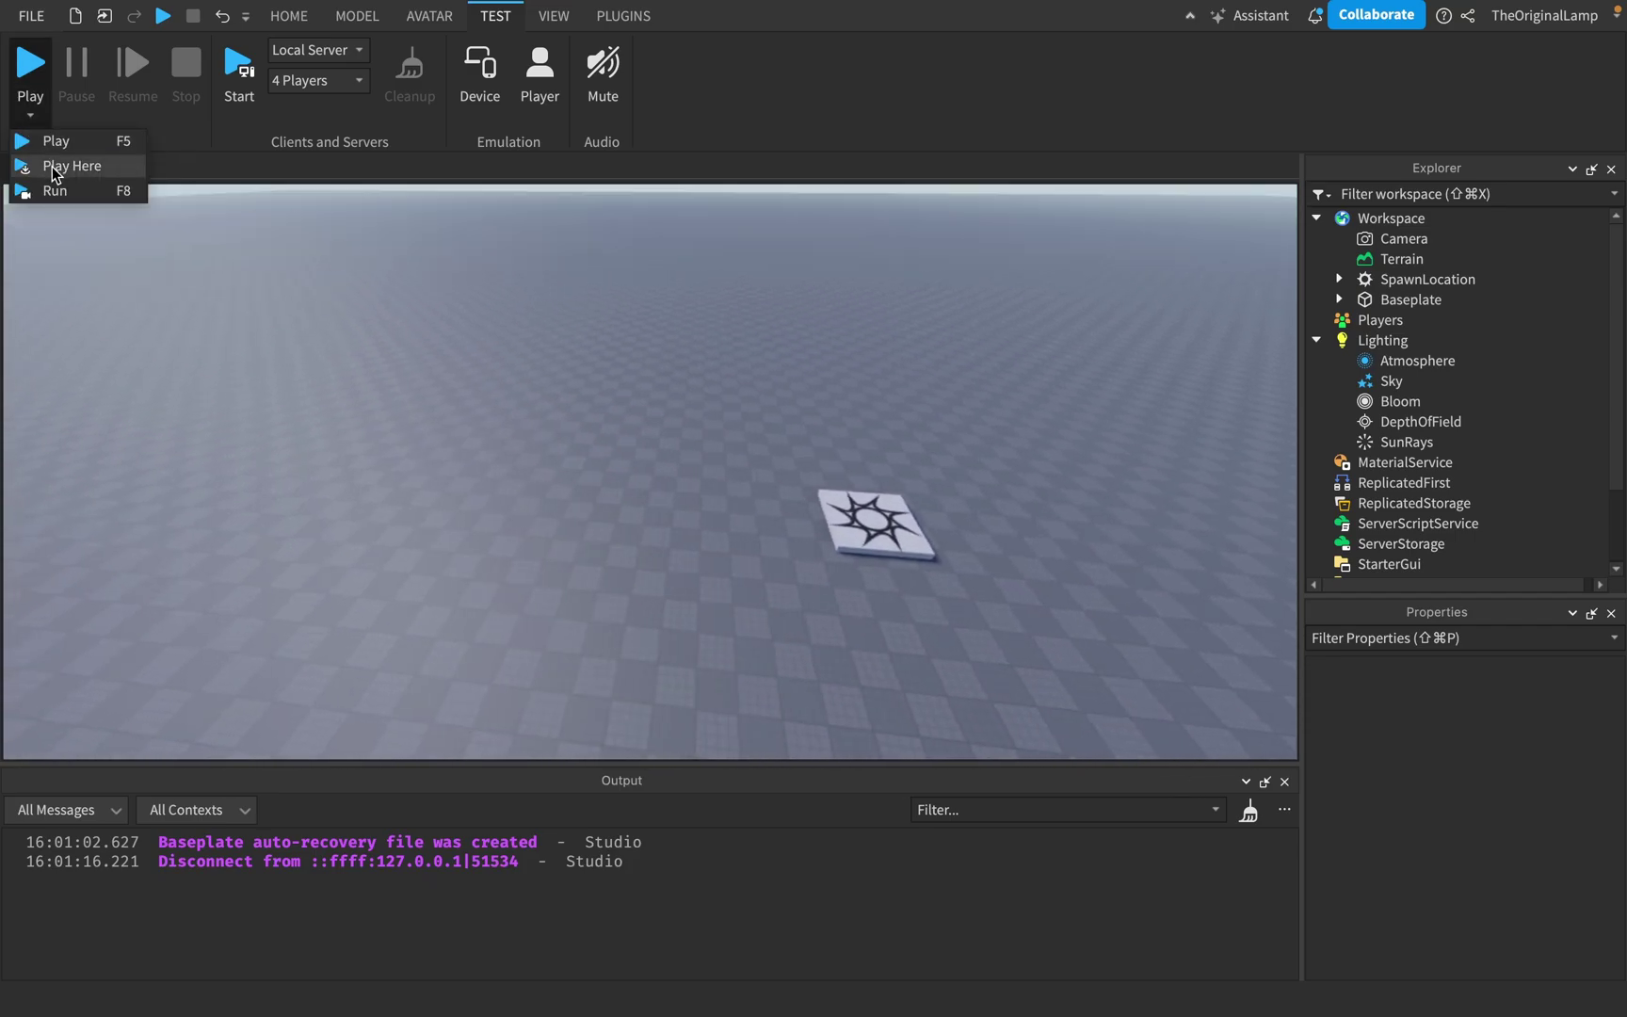
{"action": "left_click", "coordinate": [47, 162]}
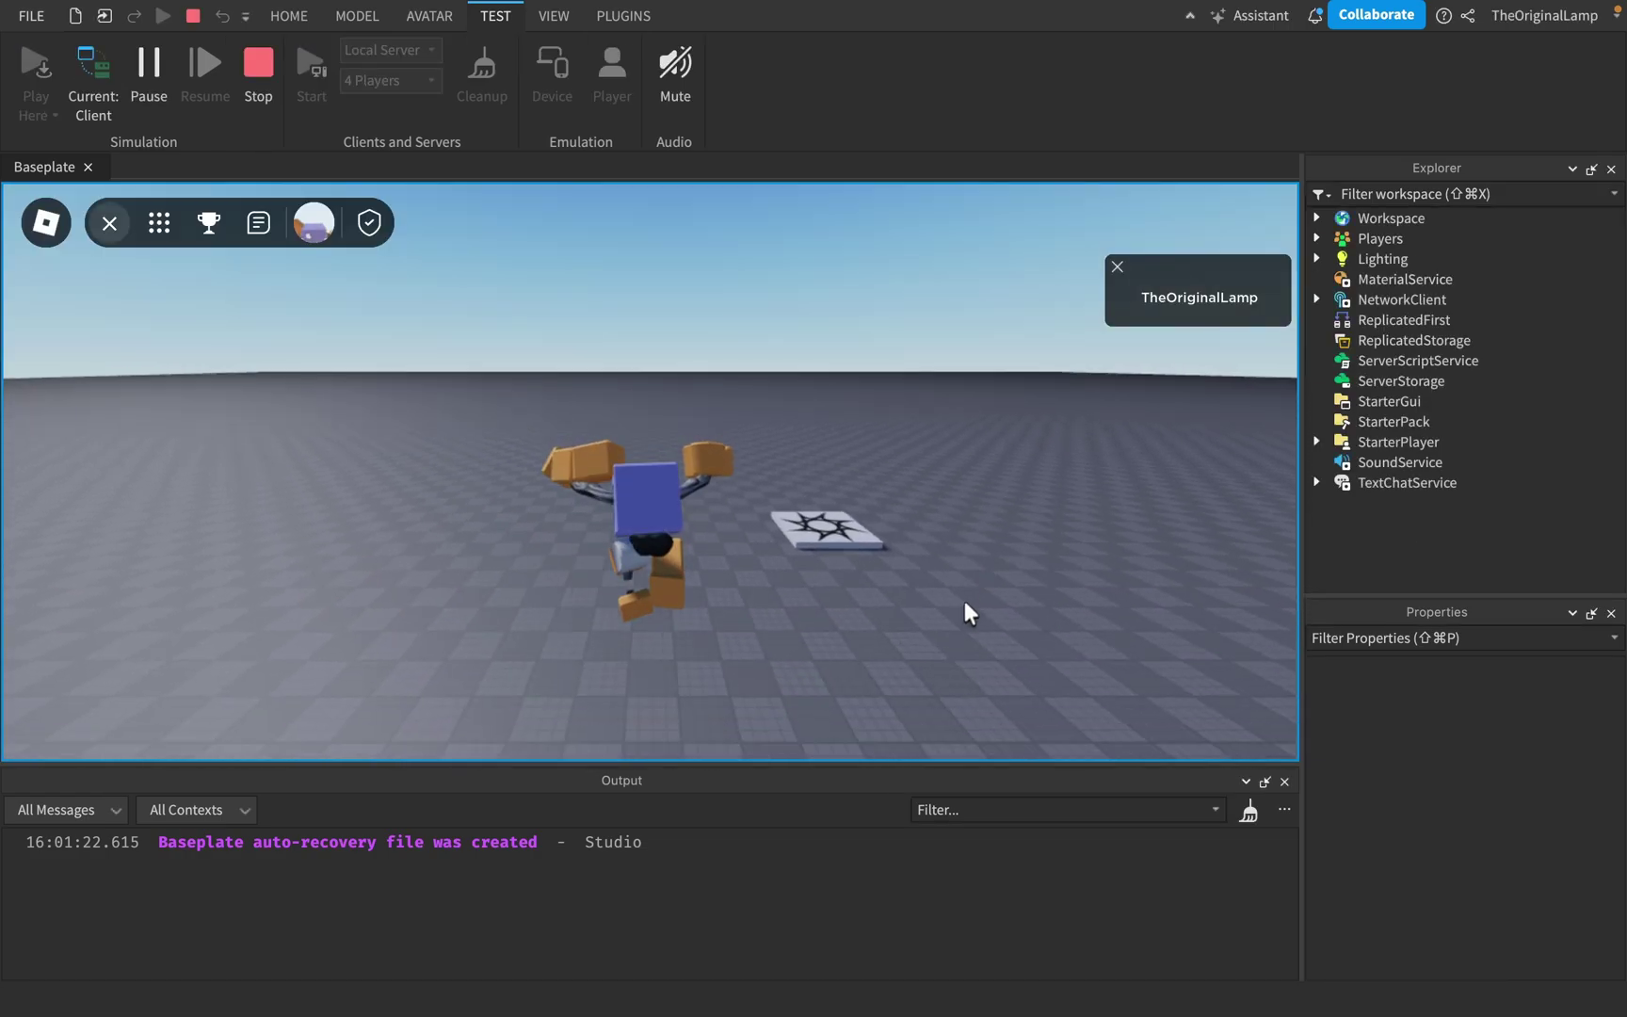
- Walk the avatar around the baseplate away from the spawn location, and stop the Play Here test
{"action": "key", "text": "s"}
{"action": "key", "text": "w"}
{"action": "key", "text": "s"}
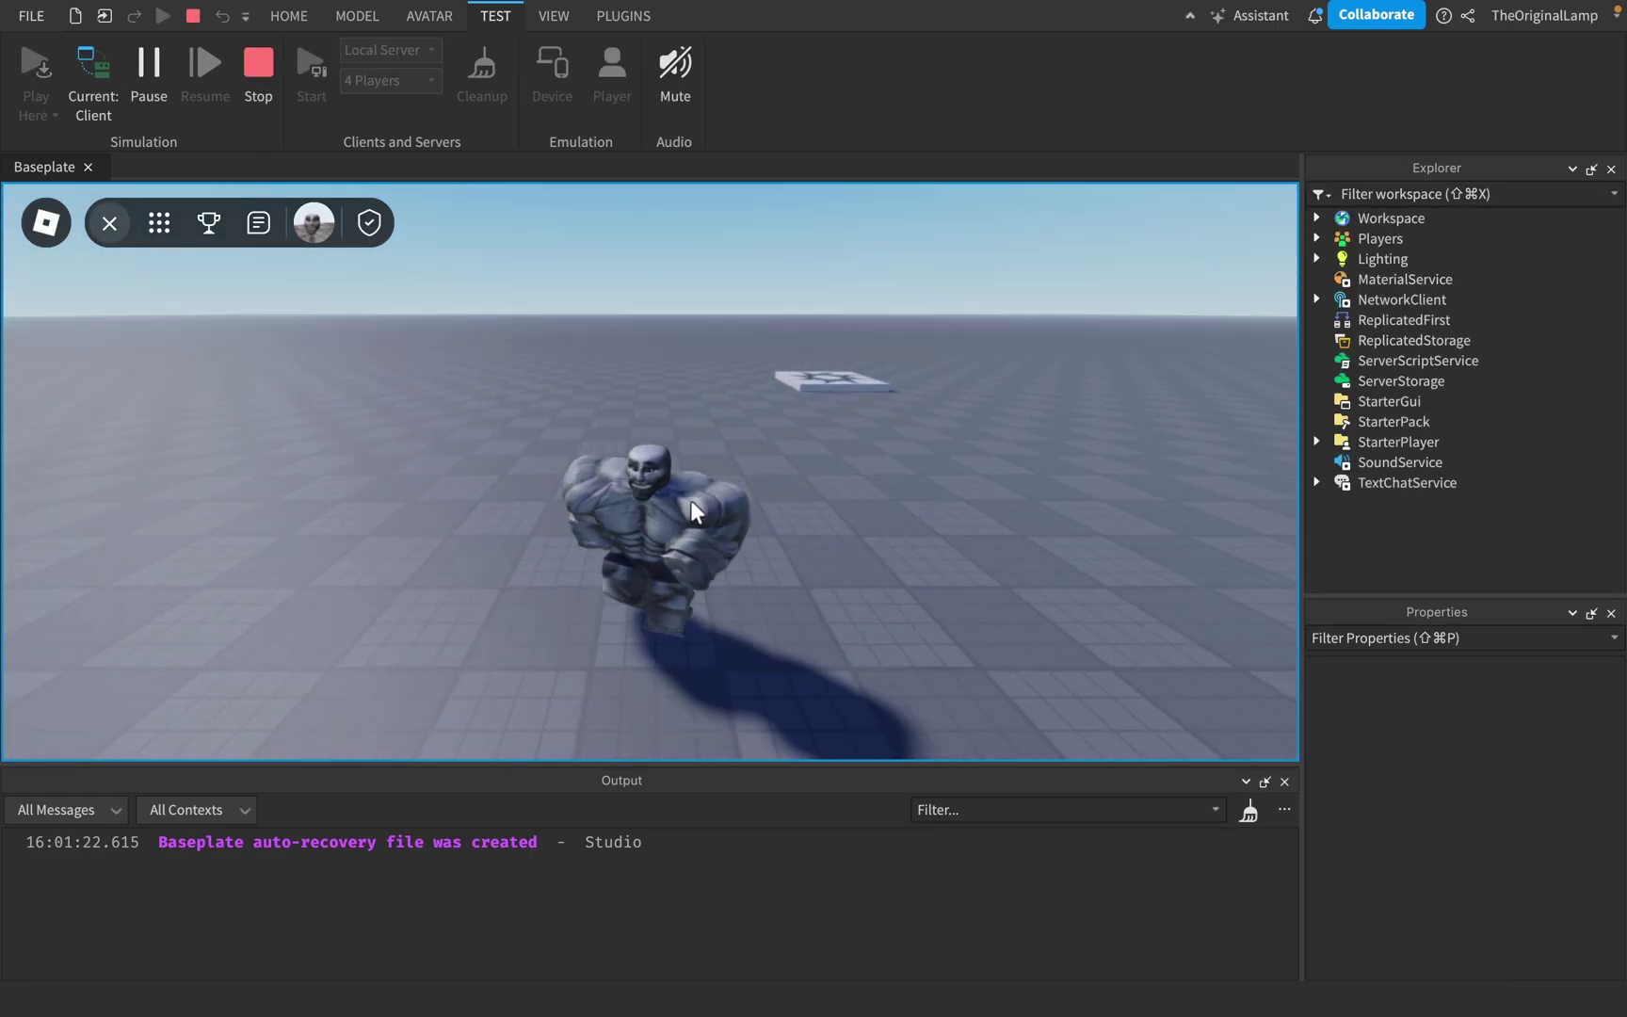
{"action": "left_click", "coordinate": [262, 73]}
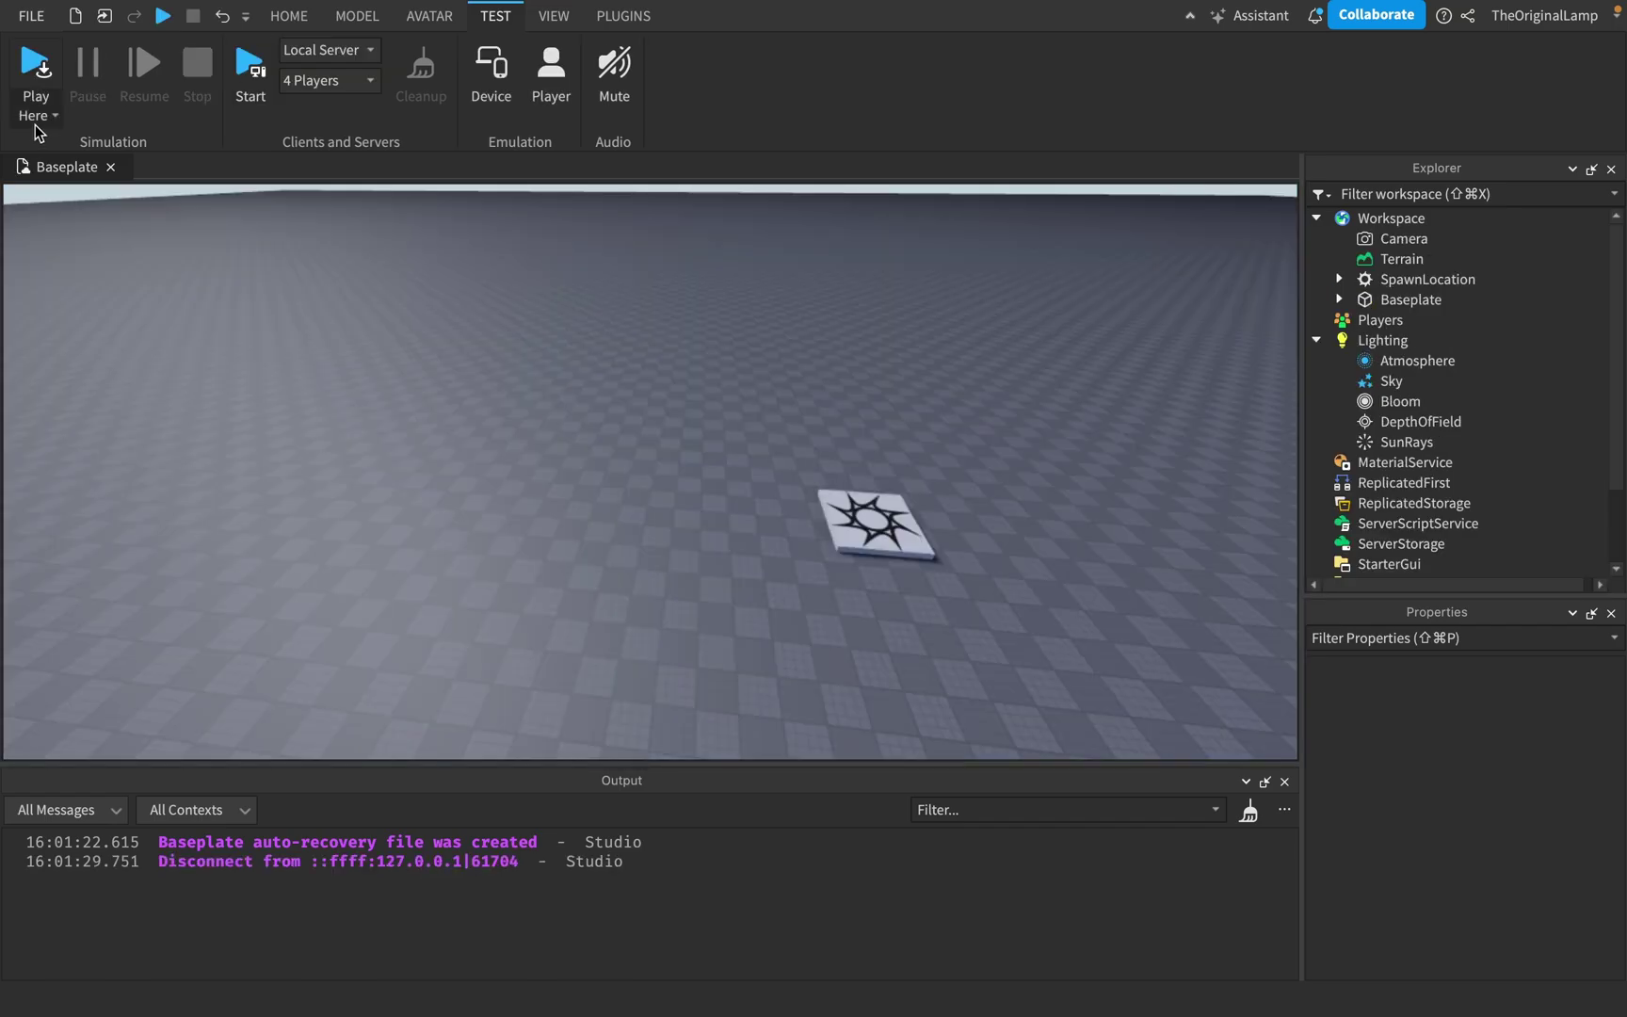
- Simulate the place in Run mode, viewing the spawn location with the free camera, and stop the simulation
{"action": "left_click", "coordinate": [36, 121]}
{"action": "left_click", "coordinate": [55, 190]}
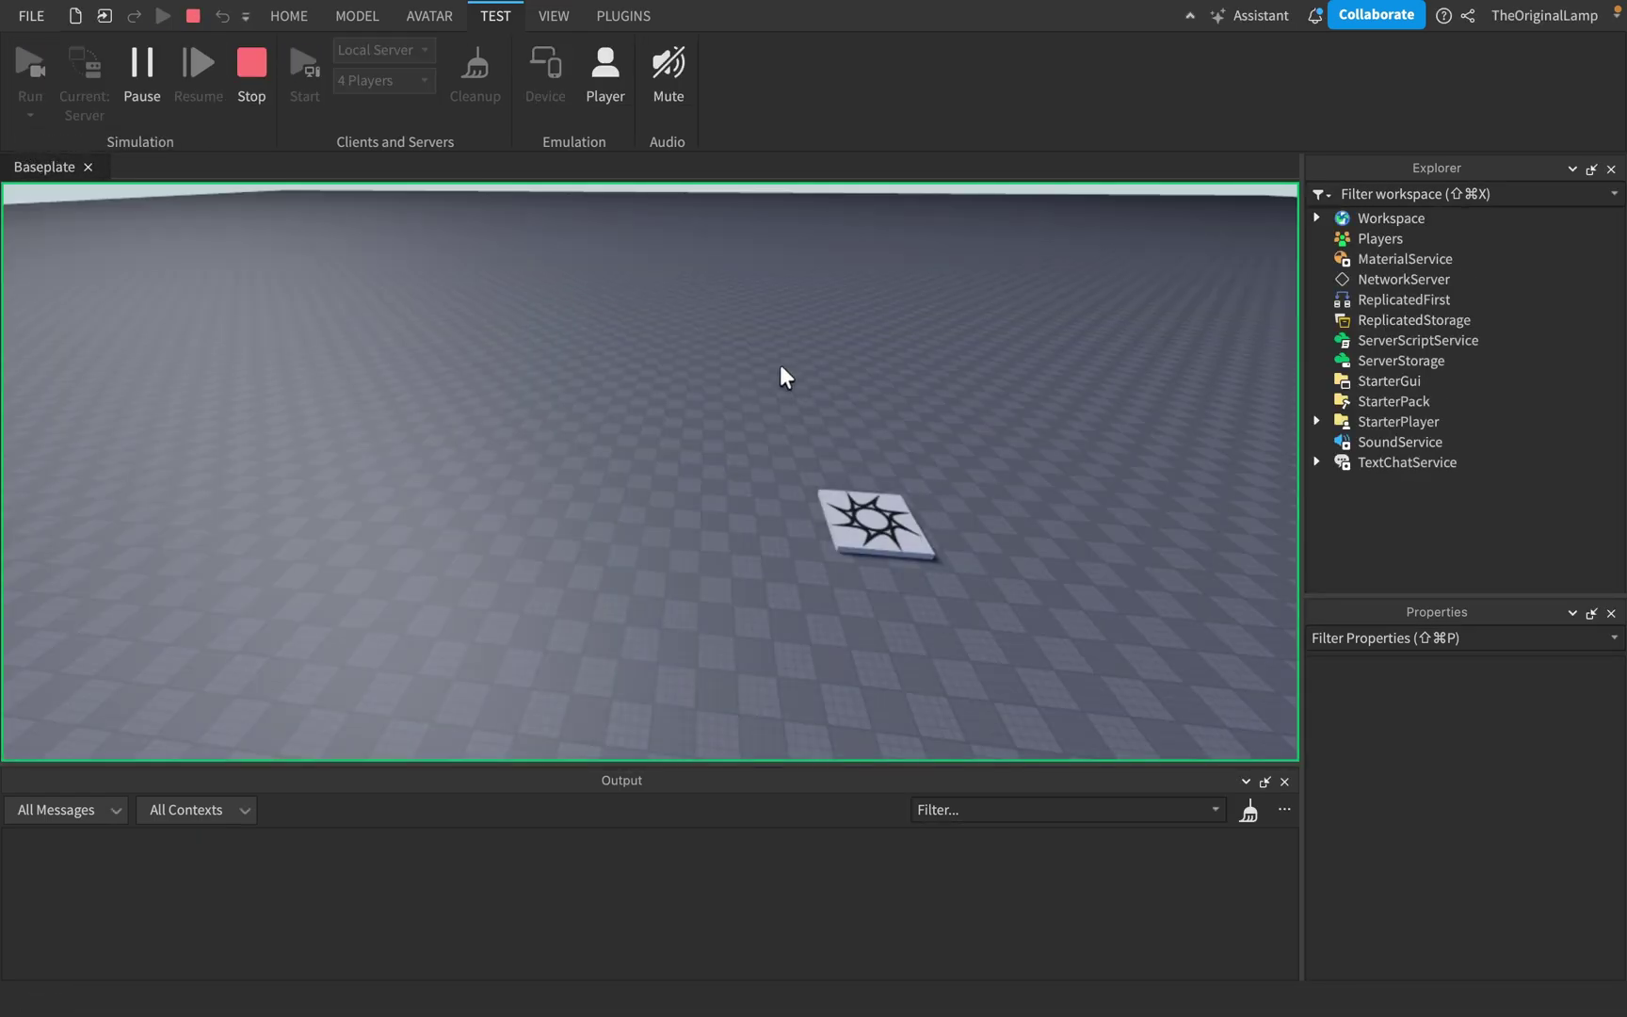
{"action": "key", "text": "w"}
{"action": "right_click_drag", "start_coordinate": [780, 364], "coordinate": [862, 379]}
{"action": "key", "text": "d"}
{"action": "key", "text": "w"}
{"action": "key", "text": "d"}
{"action": "right_click_drag", "start_coordinate": [898, 443], "coordinate": [898, 443]}
{"action": "key", "text": "w"}
{"action": "key", "text": "s"}
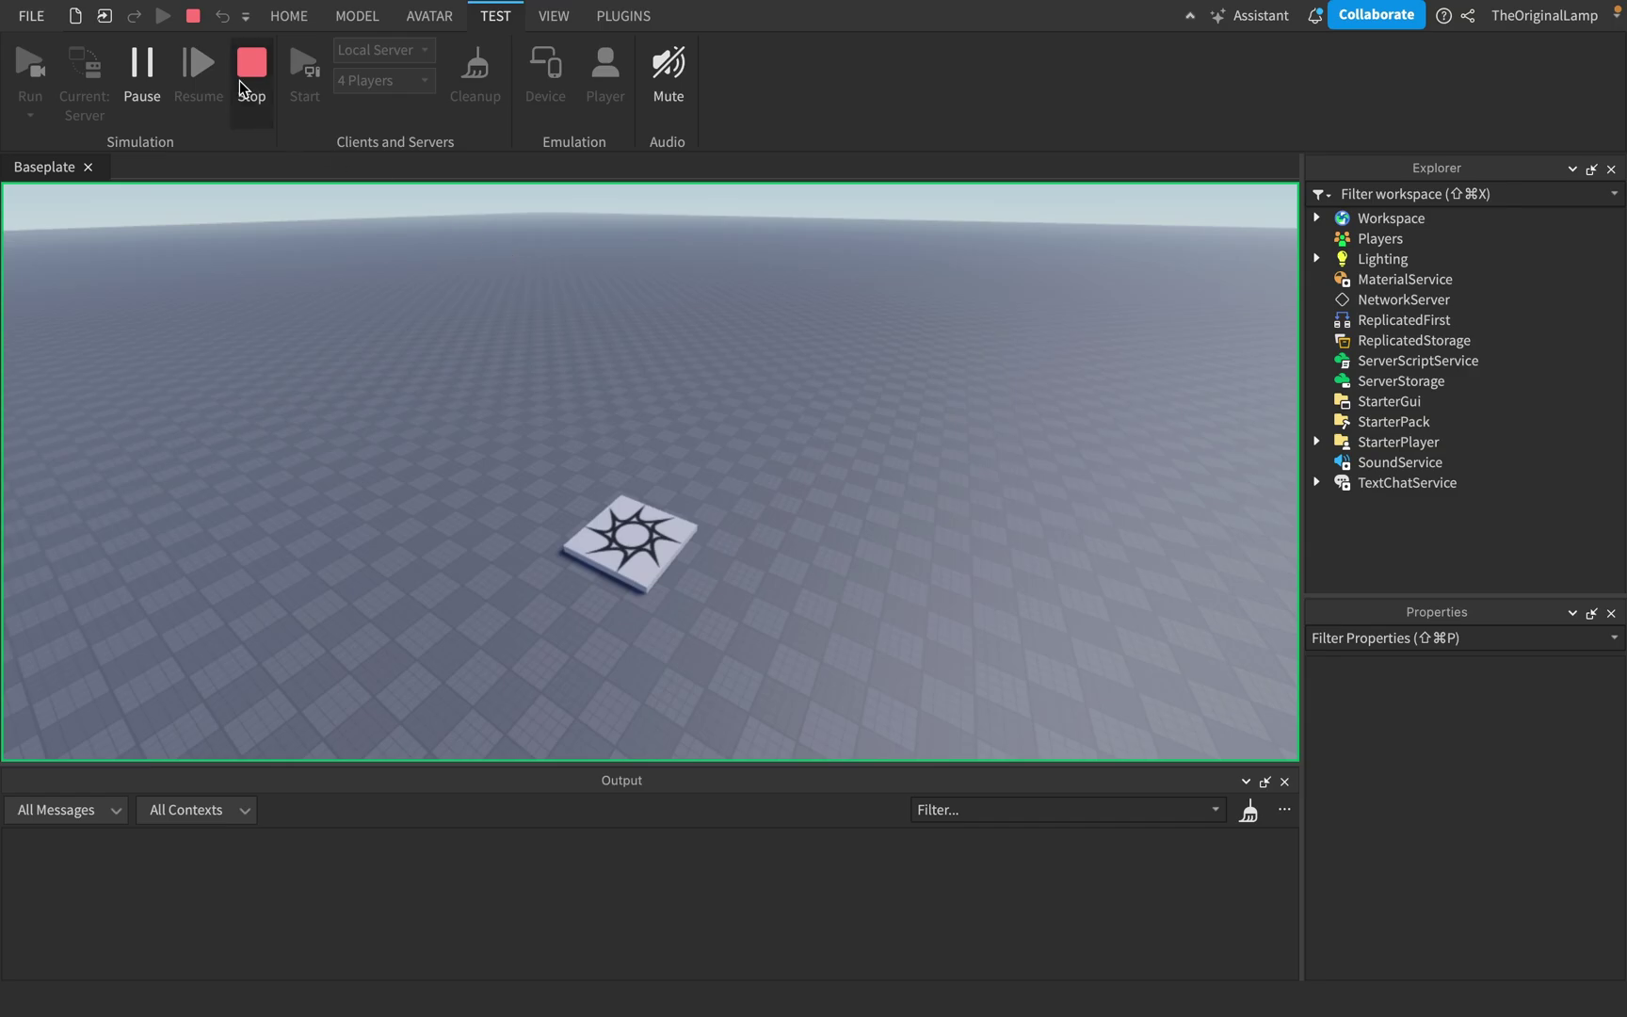
{"action": "left_click", "coordinate": [239, 80]}
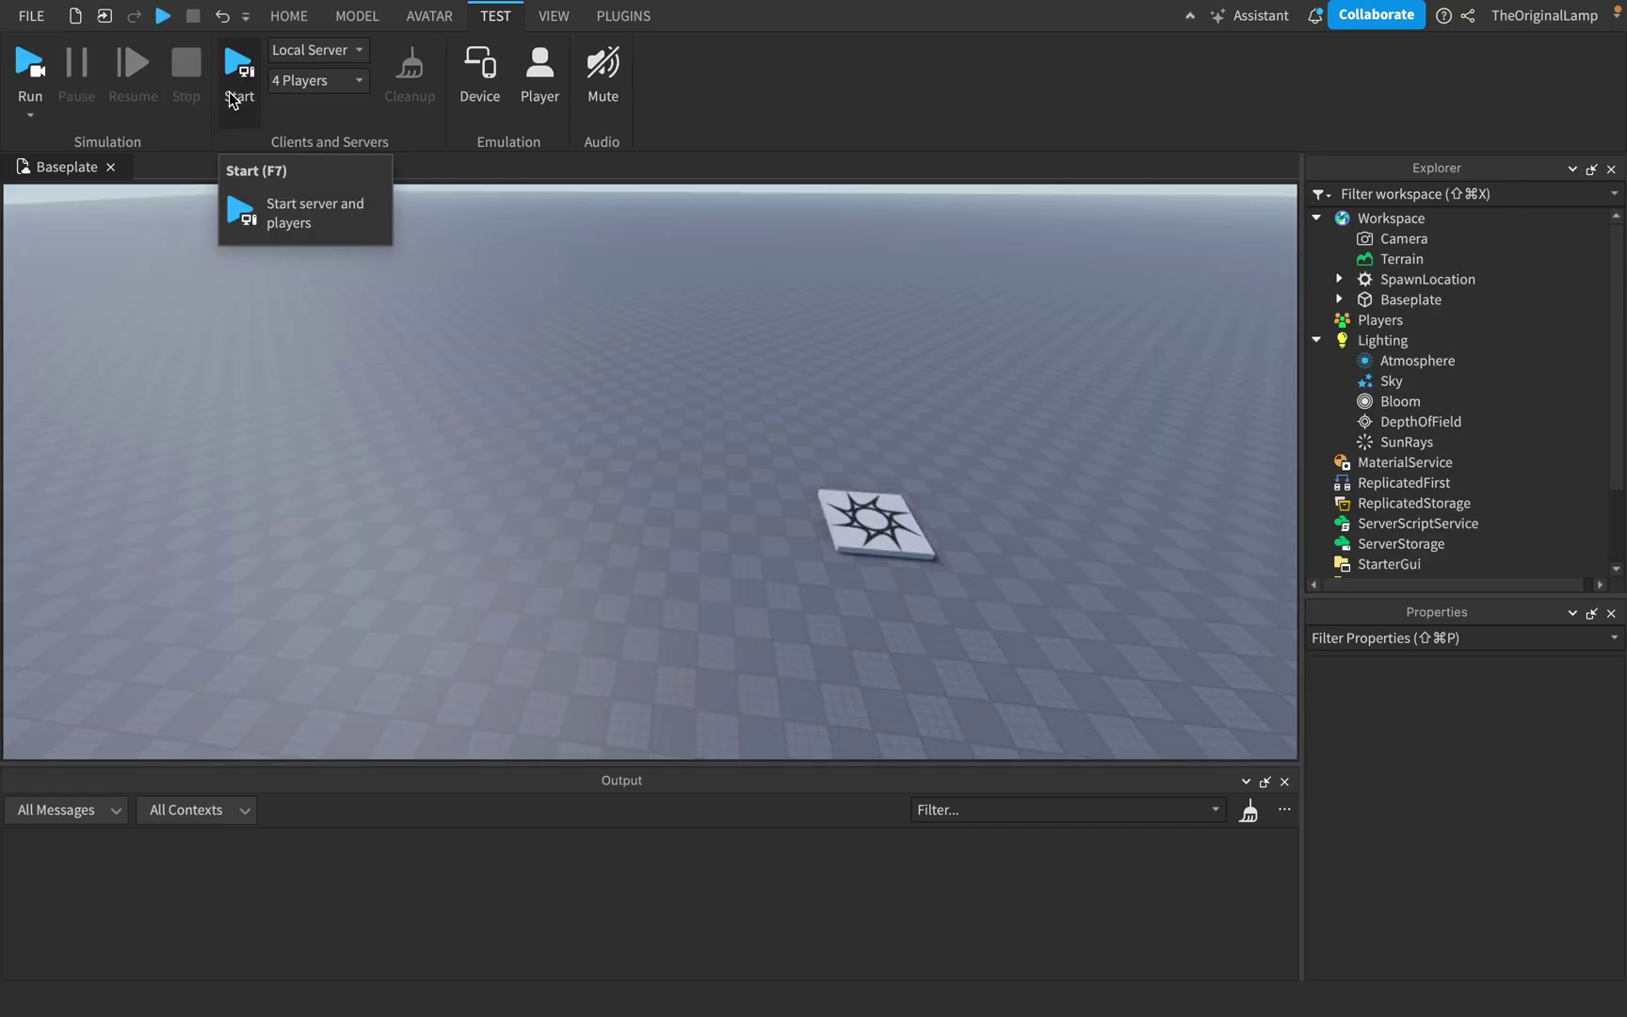
- Start another Play test, pausing the simulation once and resuming it
{"action": "left_click", "coordinate": [30, 114]}
{"action": "left_click", "coordinate": [49, 143]}
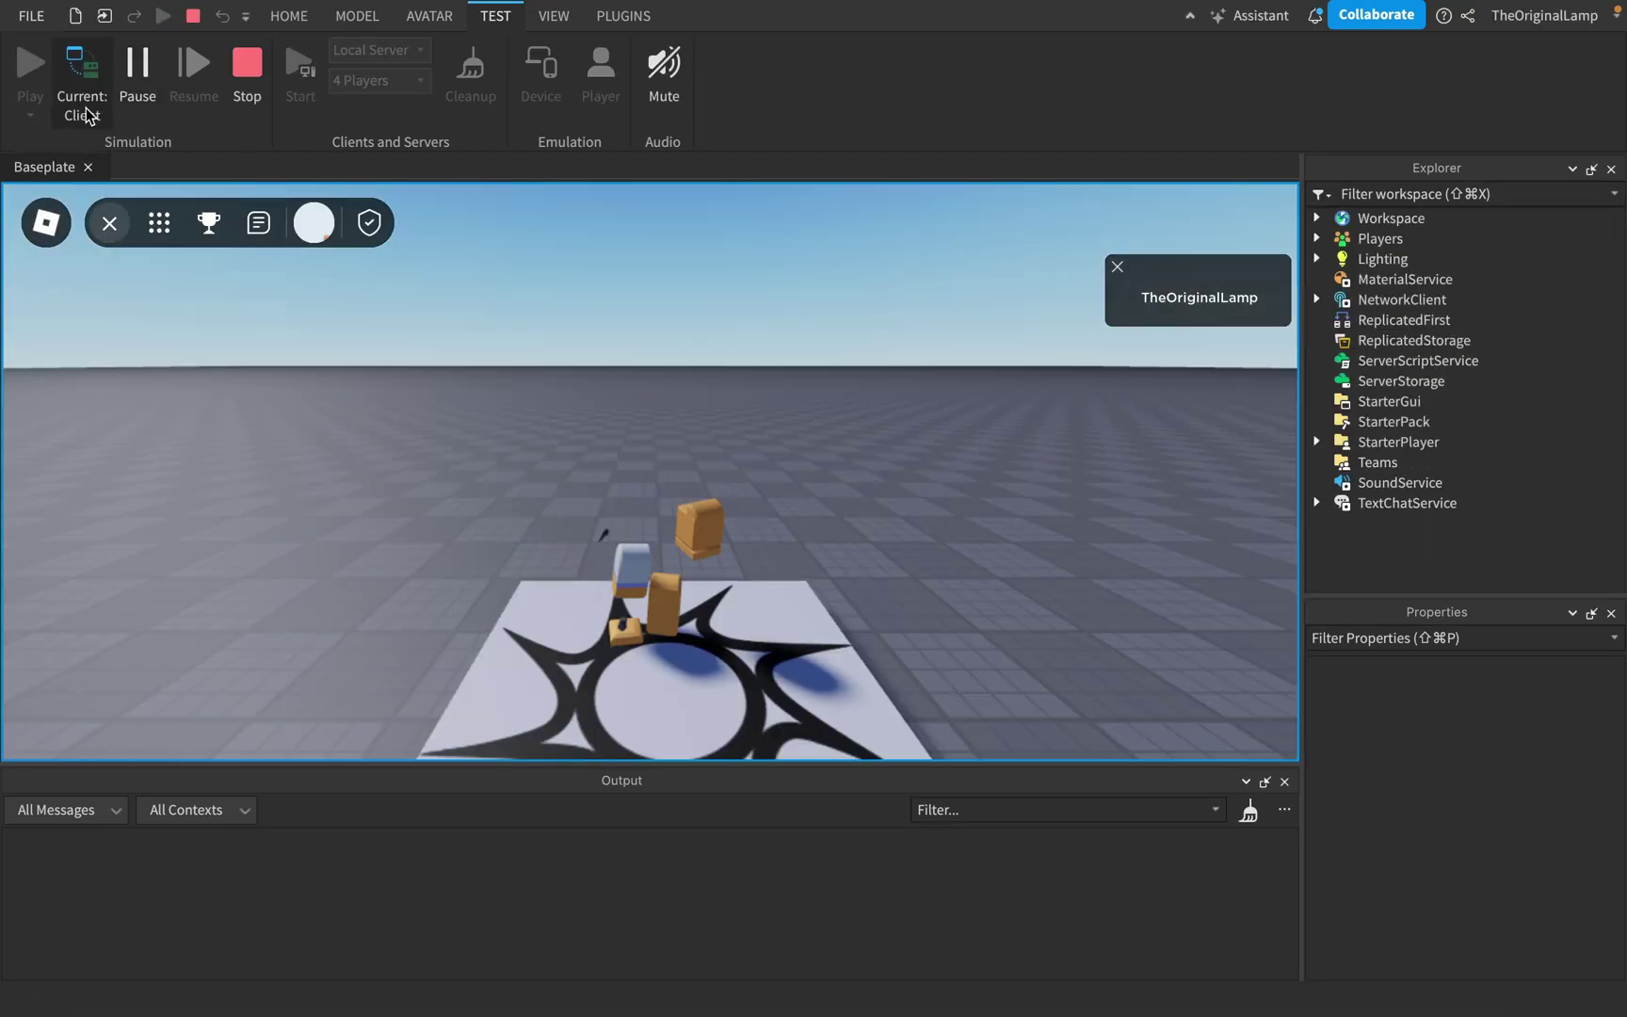
{"action": "key", "text": "w"}
{"action": "right_click_drag", "start_coordinate": [529, 348], "coordinate": [482, 343]}
{"action": "left_click", "coordinate": [141, 94]}
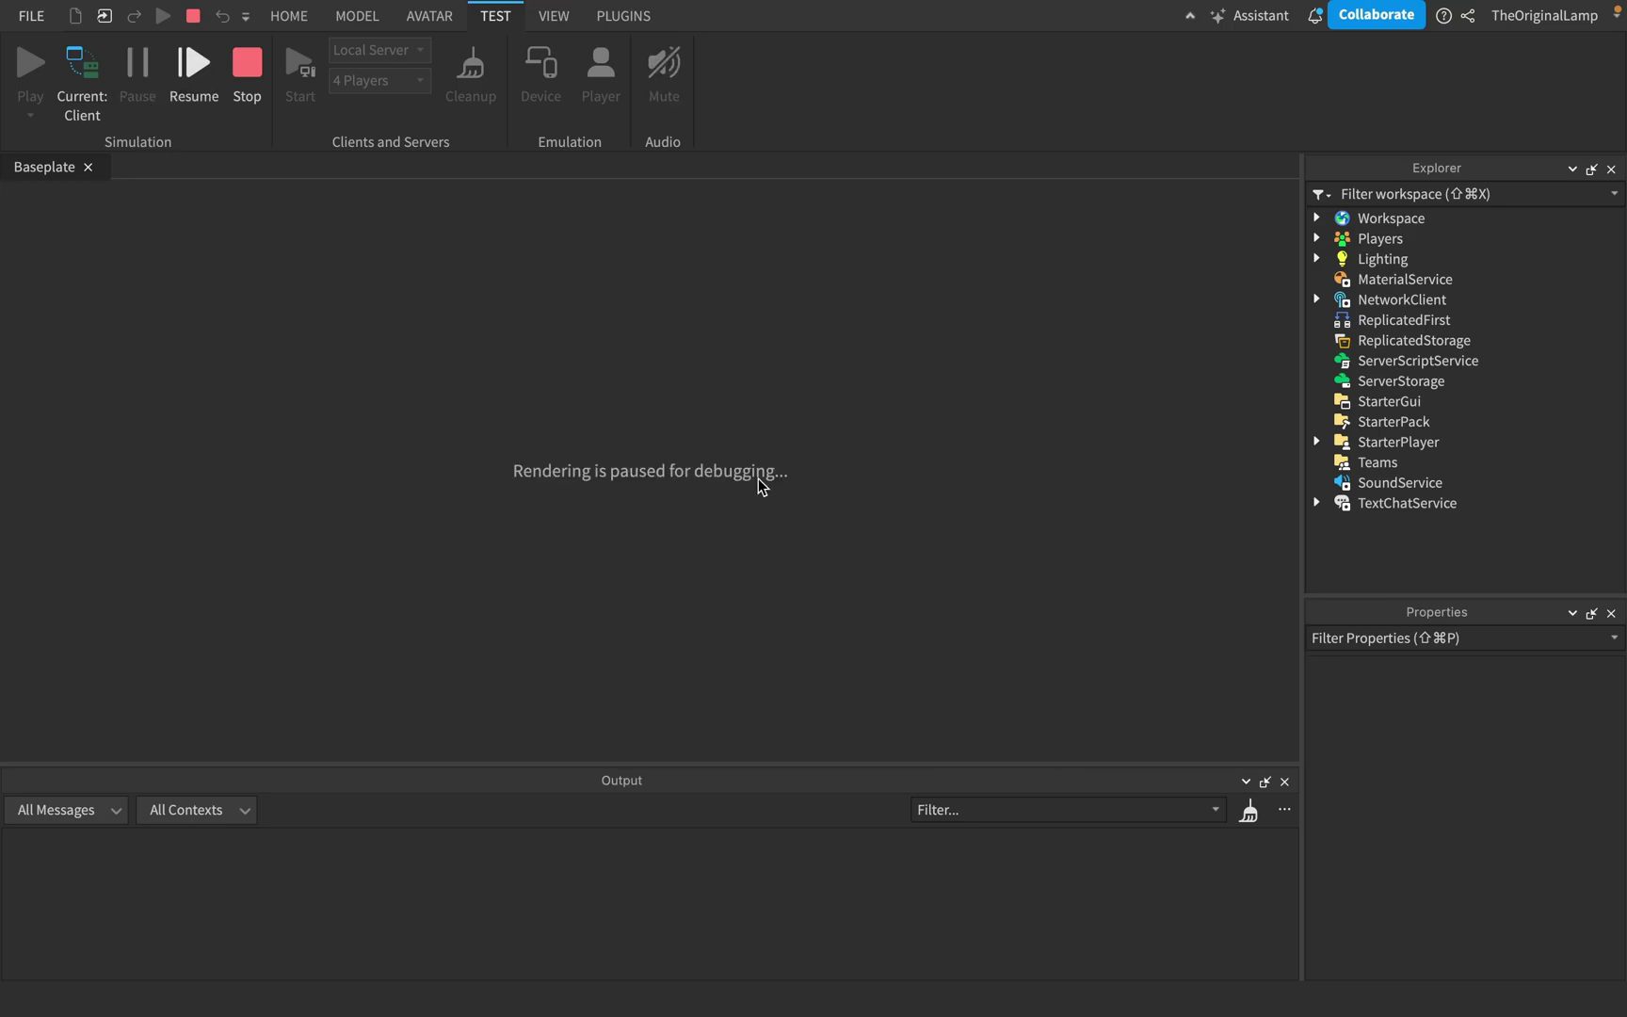
{"action": "left_click", "coordinate": [205, 114]}
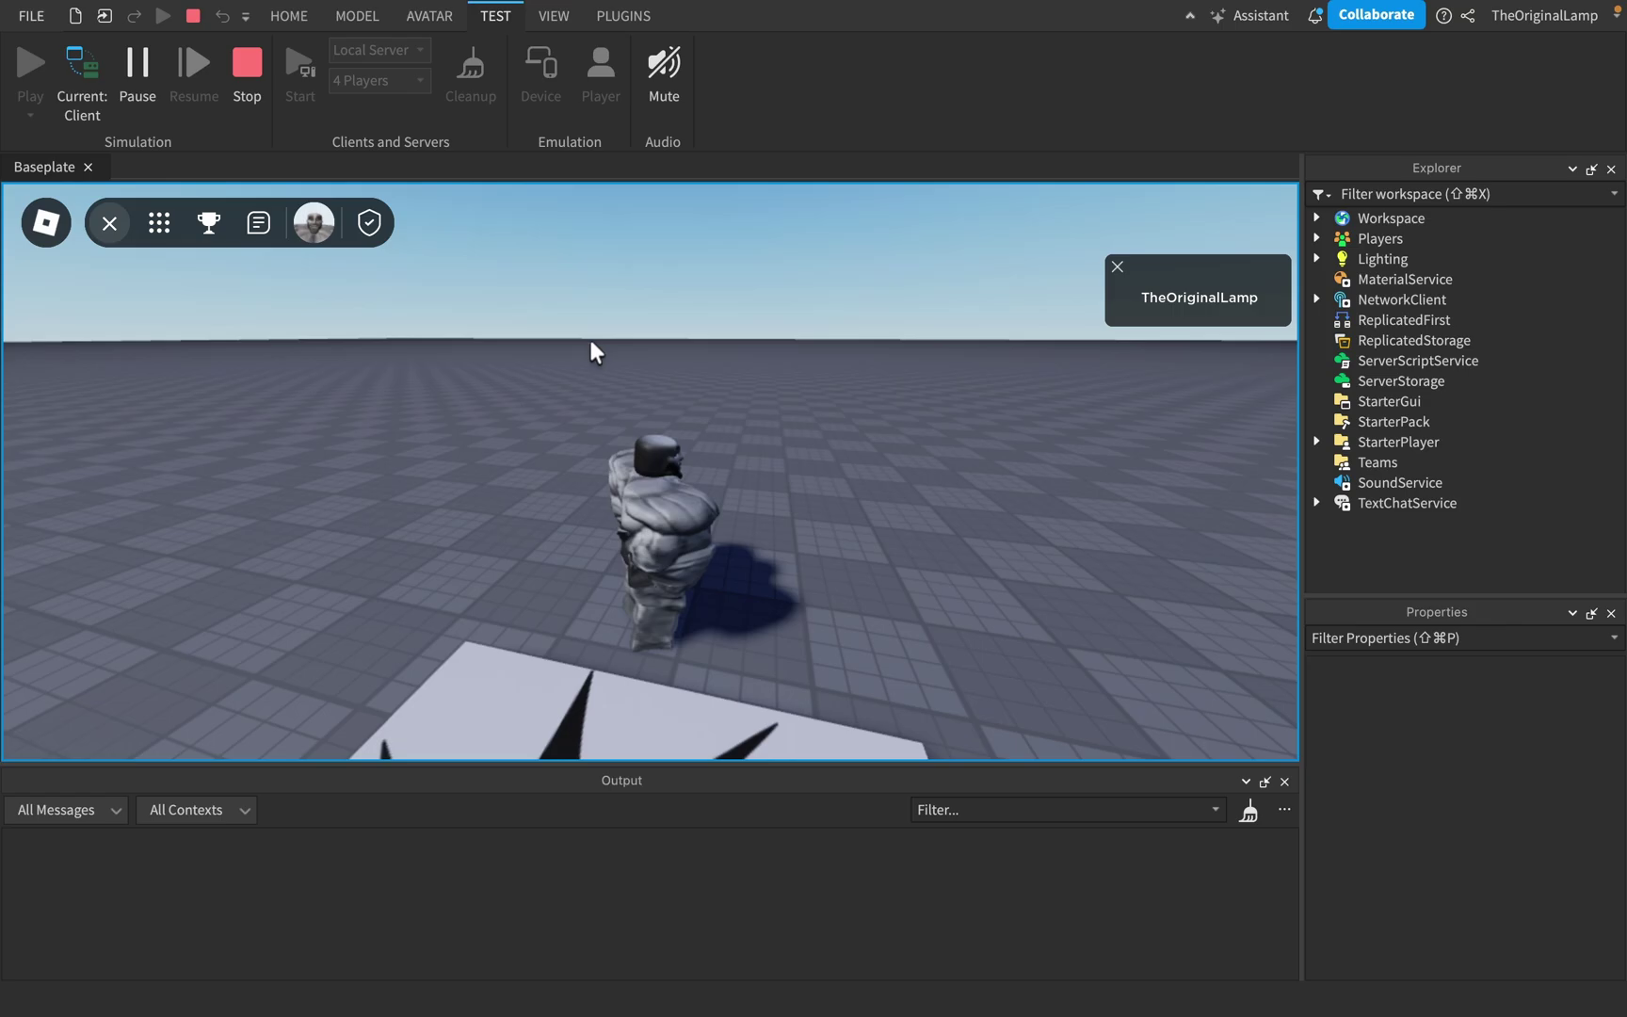
- Walk the avatar around the spawn location in client mode, viewing it from different angles and distances
{"action": "key", "text": "s"}
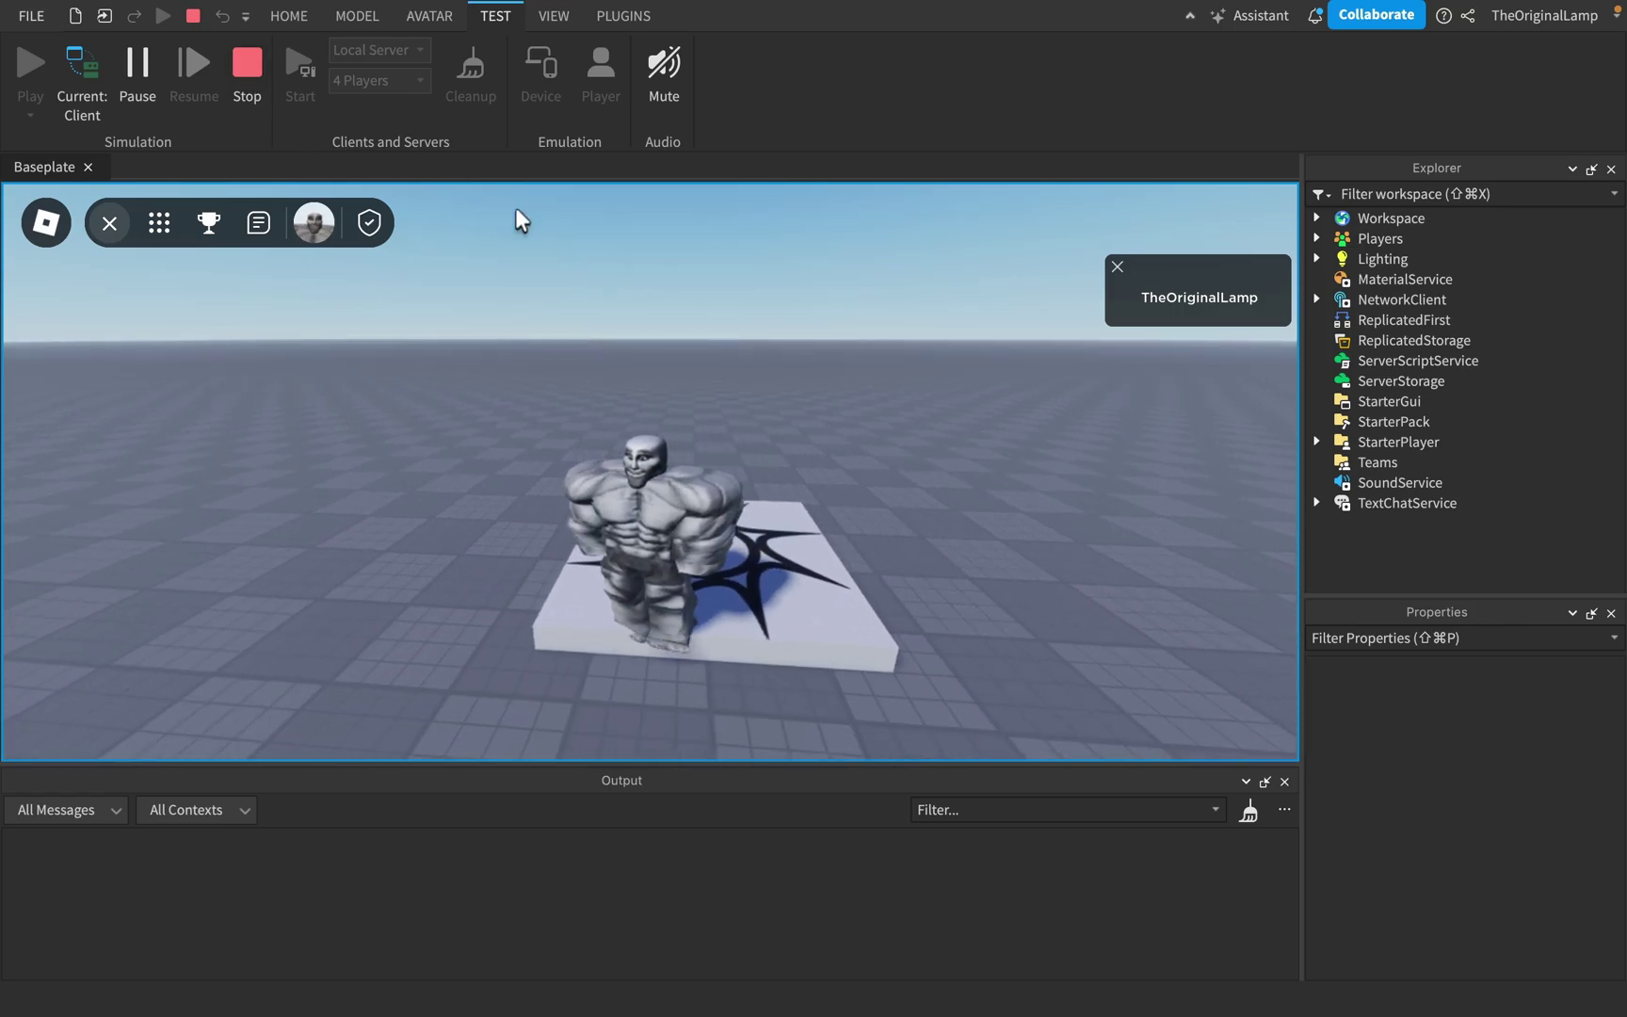
{"action": "key", "text": "s"}
{"action": "key", "text": "s"}
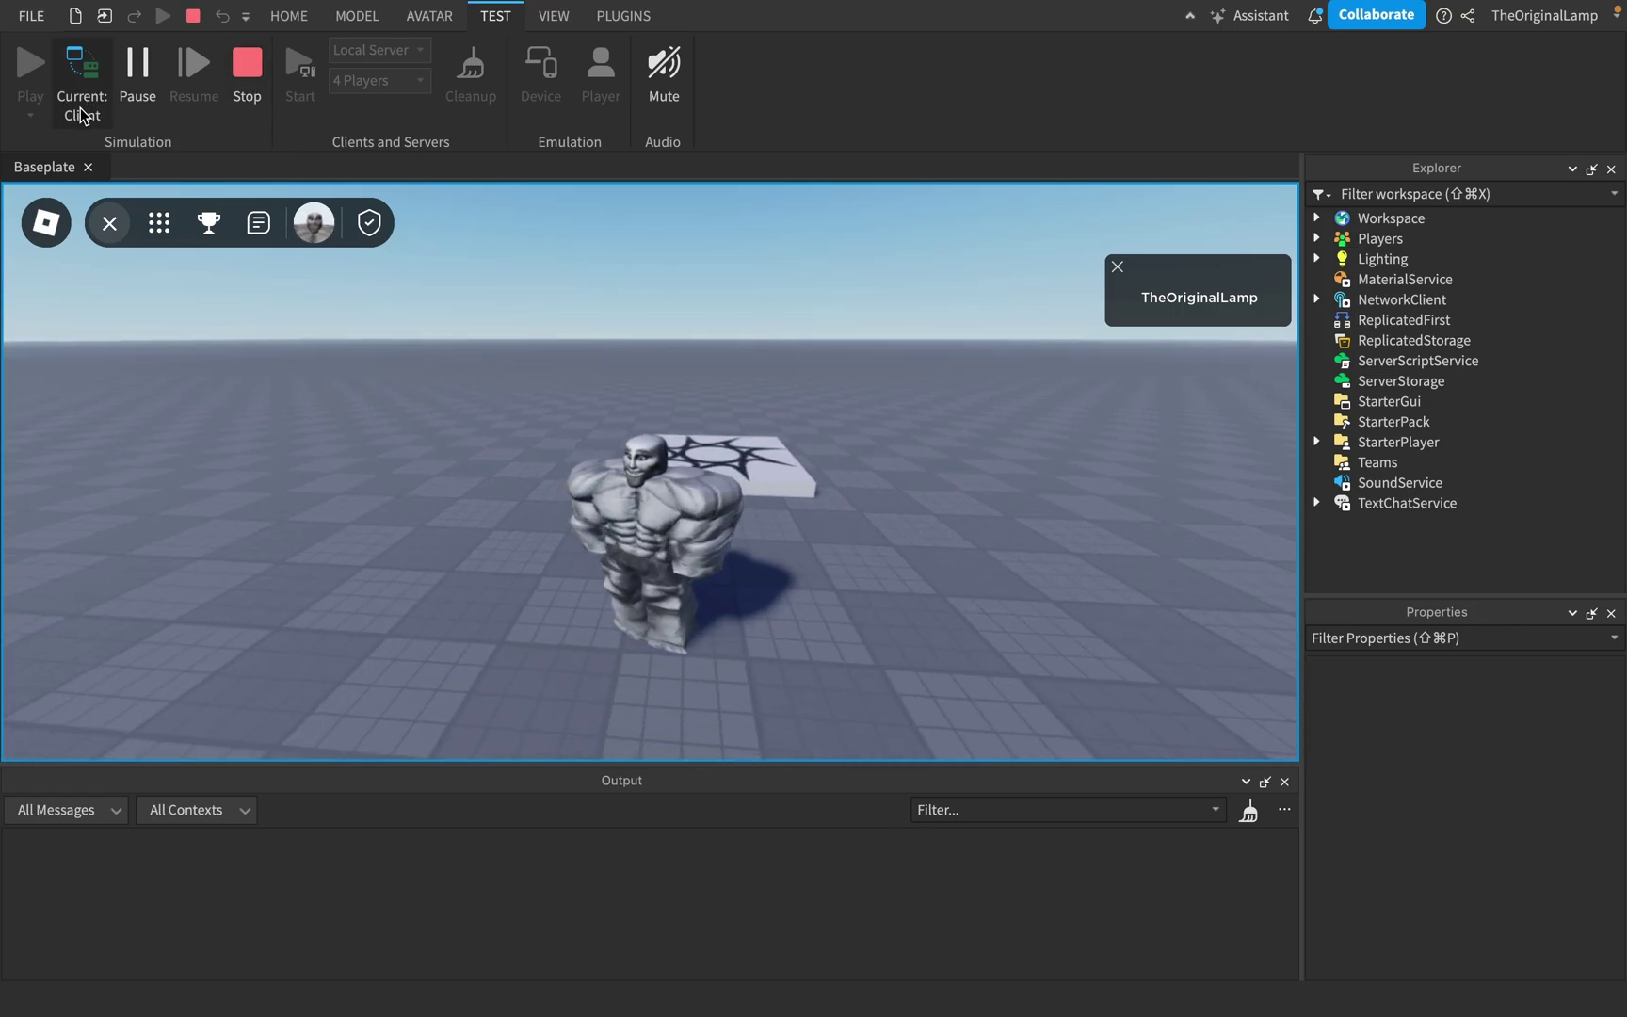
{"action": "key", "text": "w"}
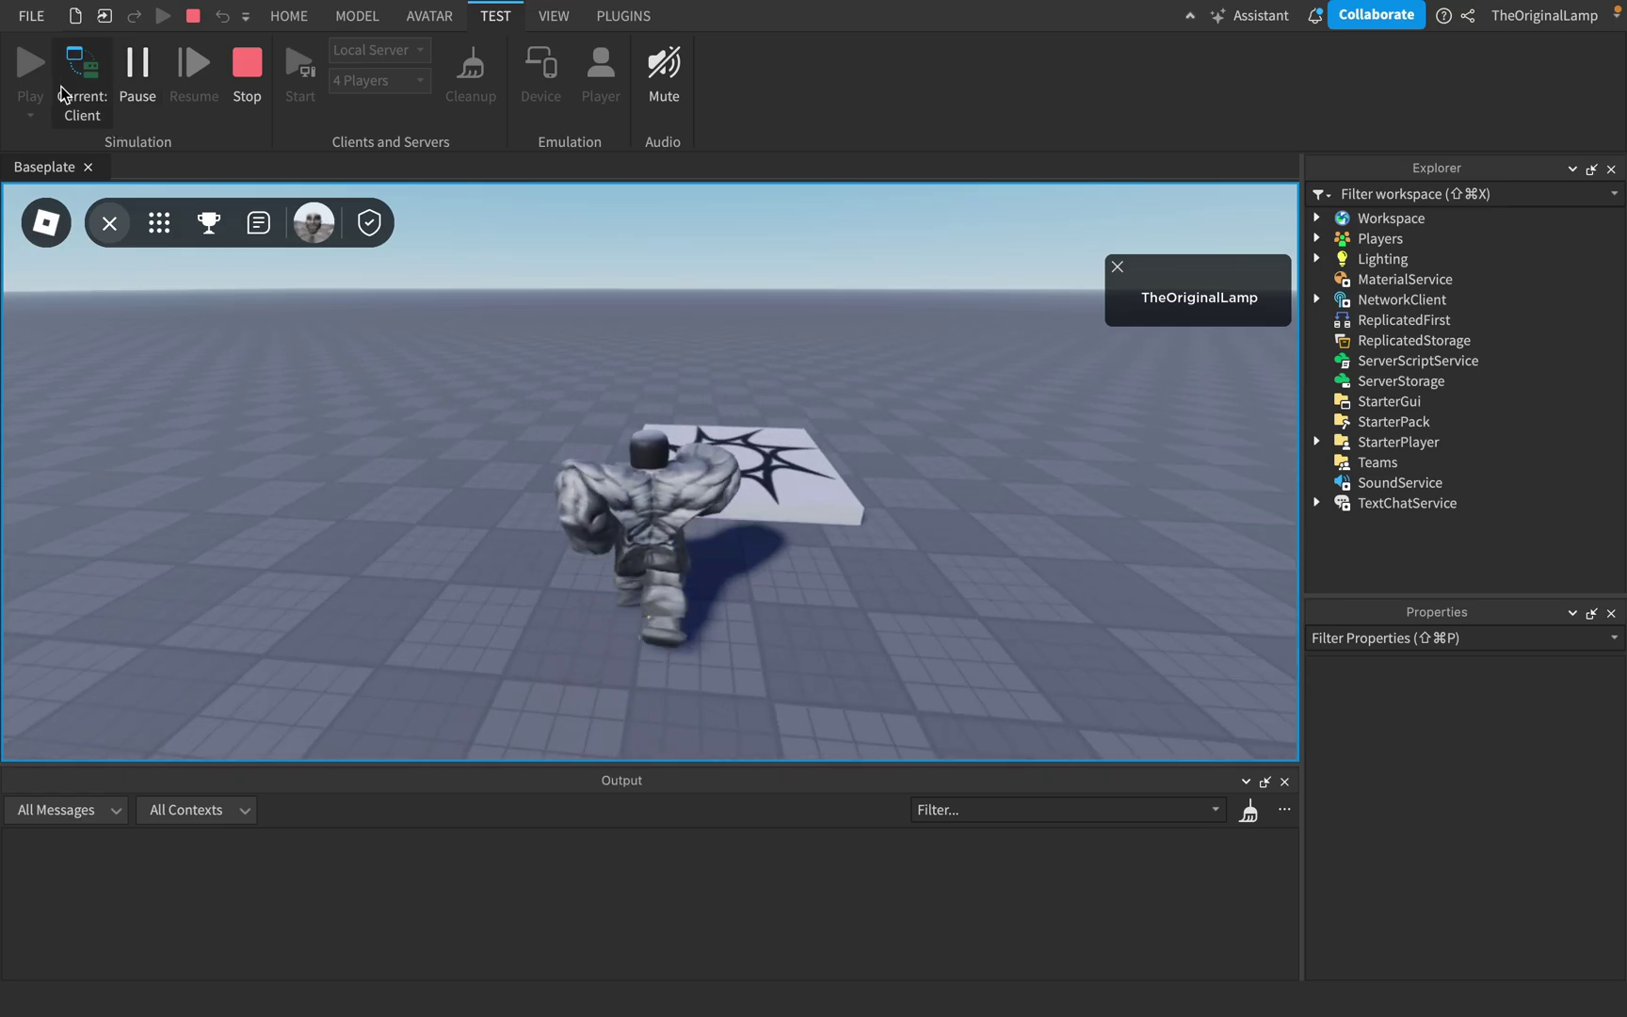
{"action": "scroll", "coordinate": [648, 376], "scroll_direction": "up", "scroll_amount": 3}
{"action": "right_click_drag", "start_coordinate": [647, 377], "coordinate": [648, 377]}
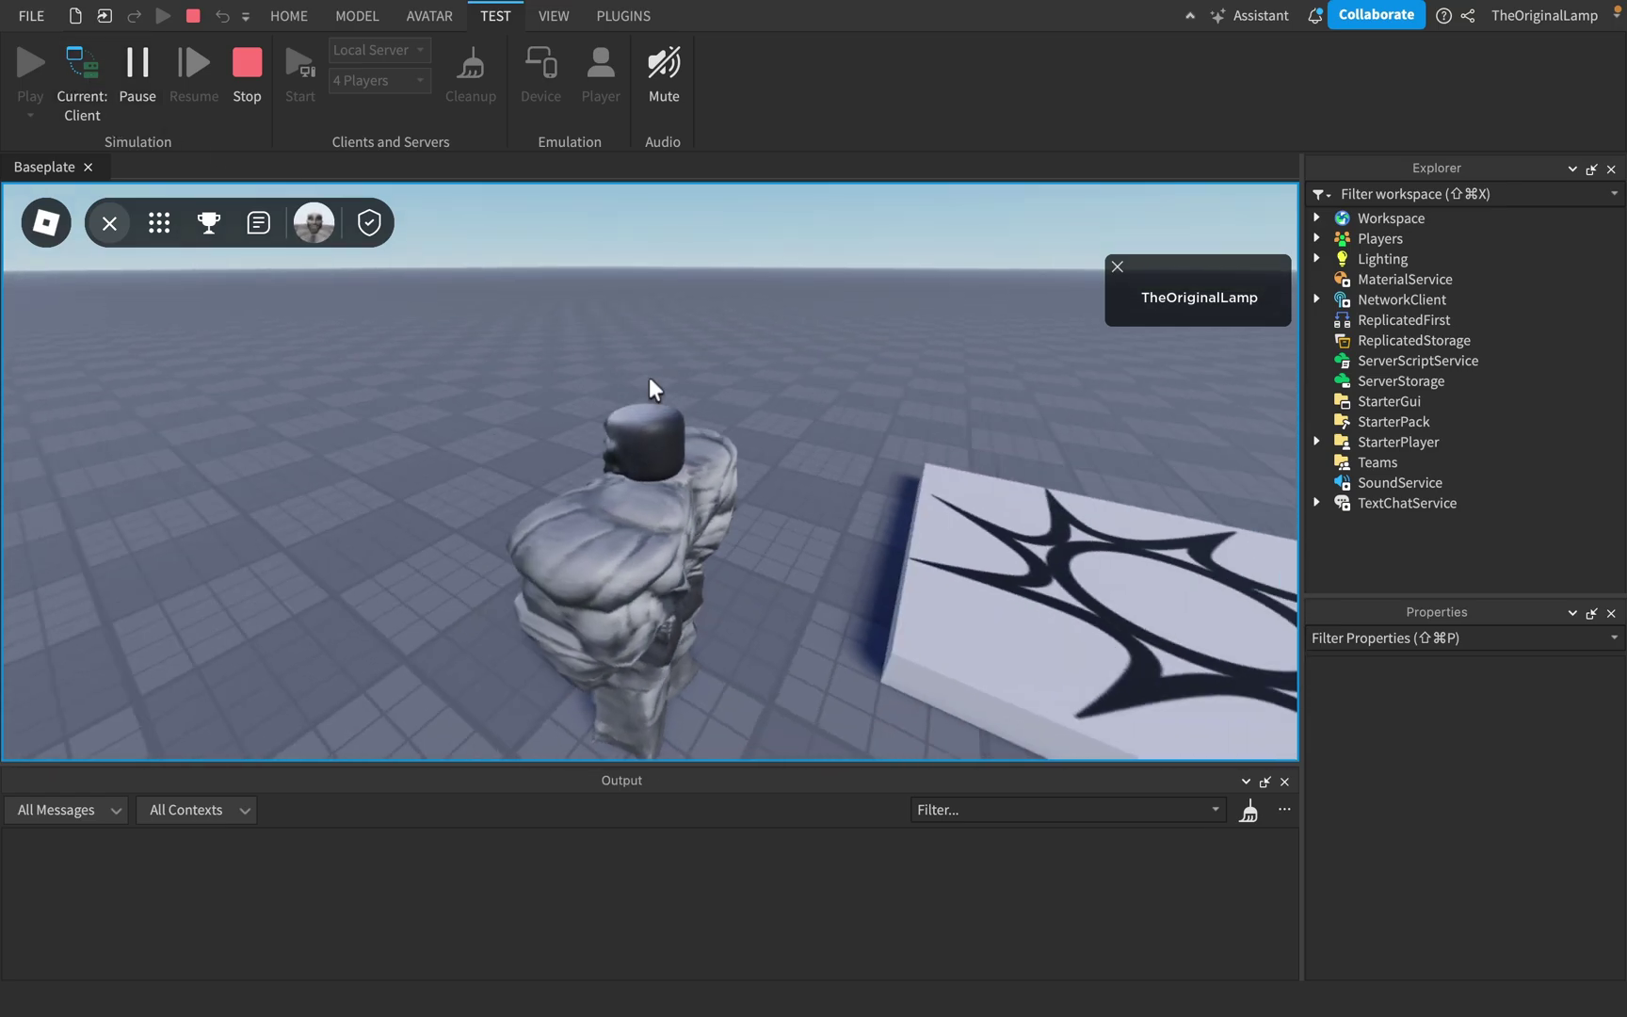
{"action": "scroll", "coordinate": [648, 377], "scroll_direction": "down", "scroll_amount": 3}
{"action": "key", "text": "s"}
- Switch the running playtest to server mode and inspect the avatar beside the spawn location with the free camera
{"action": "left_click", "coordinate": [81, 80]}
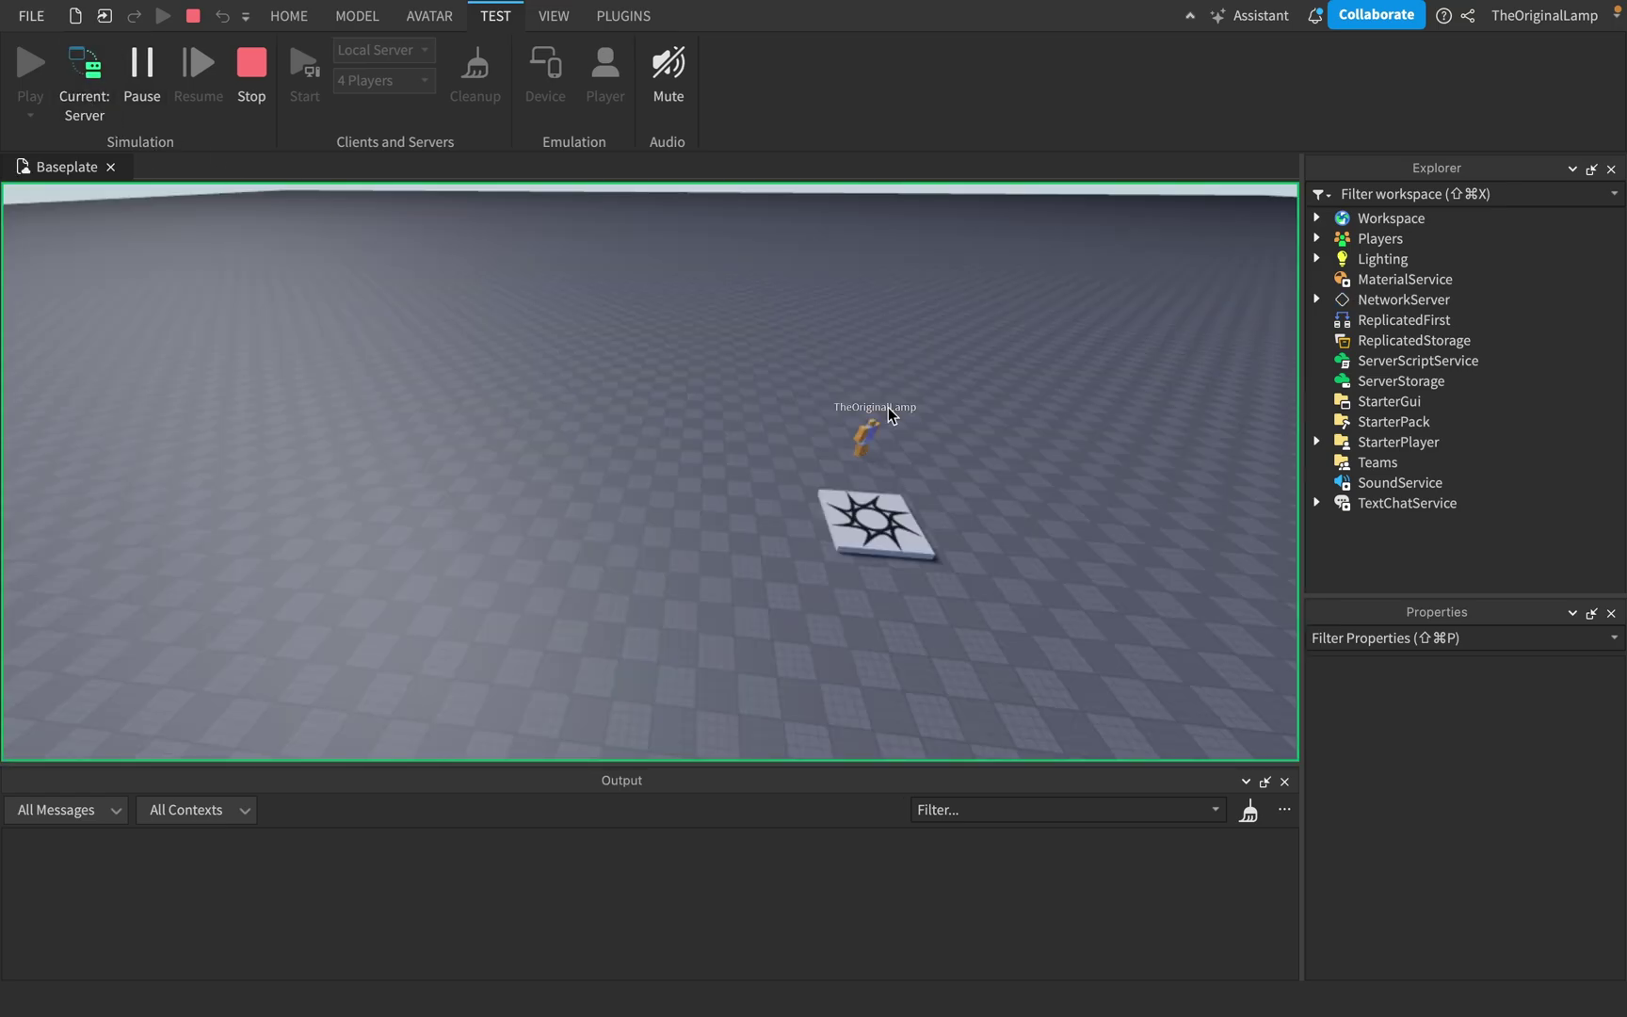
{"action": "key", "text": "w"}
{"action": "right_click_drag", "start_coordinate": [889, 407], "coordinate": [822, 408]}
{"action": "key", "text": "w"}
{"action": "key", "text": "w"}
{"action": "key", "text": "s"}
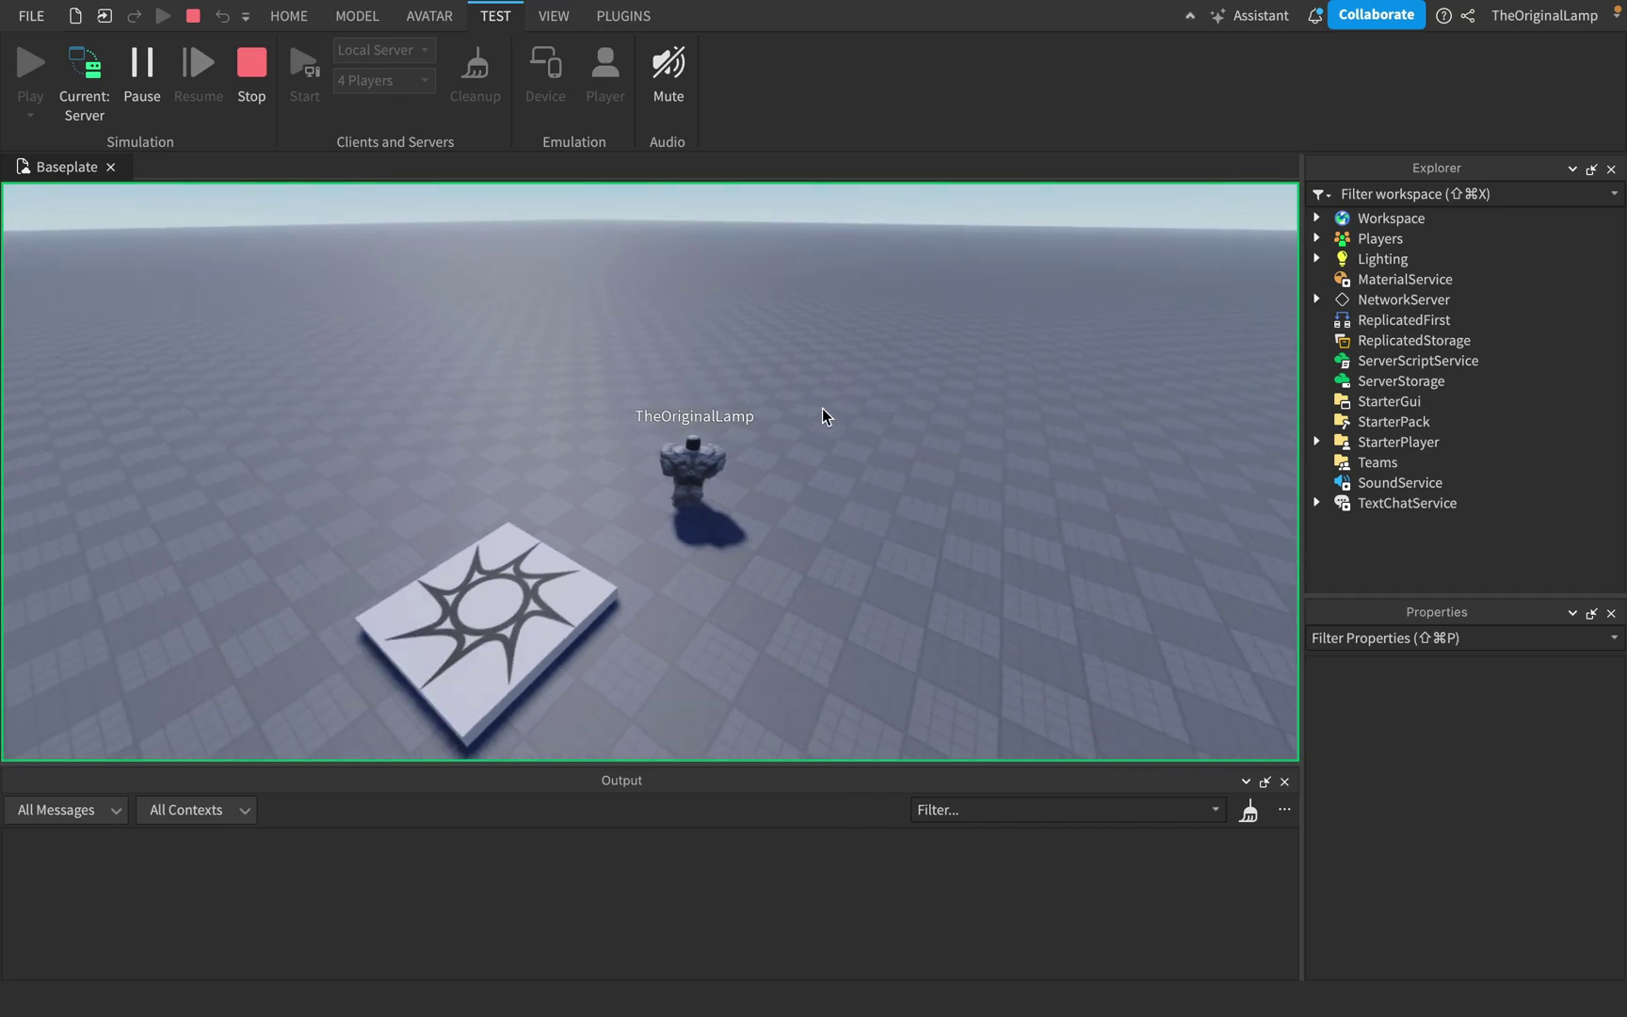
{"action": "key", "text": "w"}
{"action": "scroll", "coordinate": [701, 376], "scroll_direction": "up", "scroll_amount": 3}
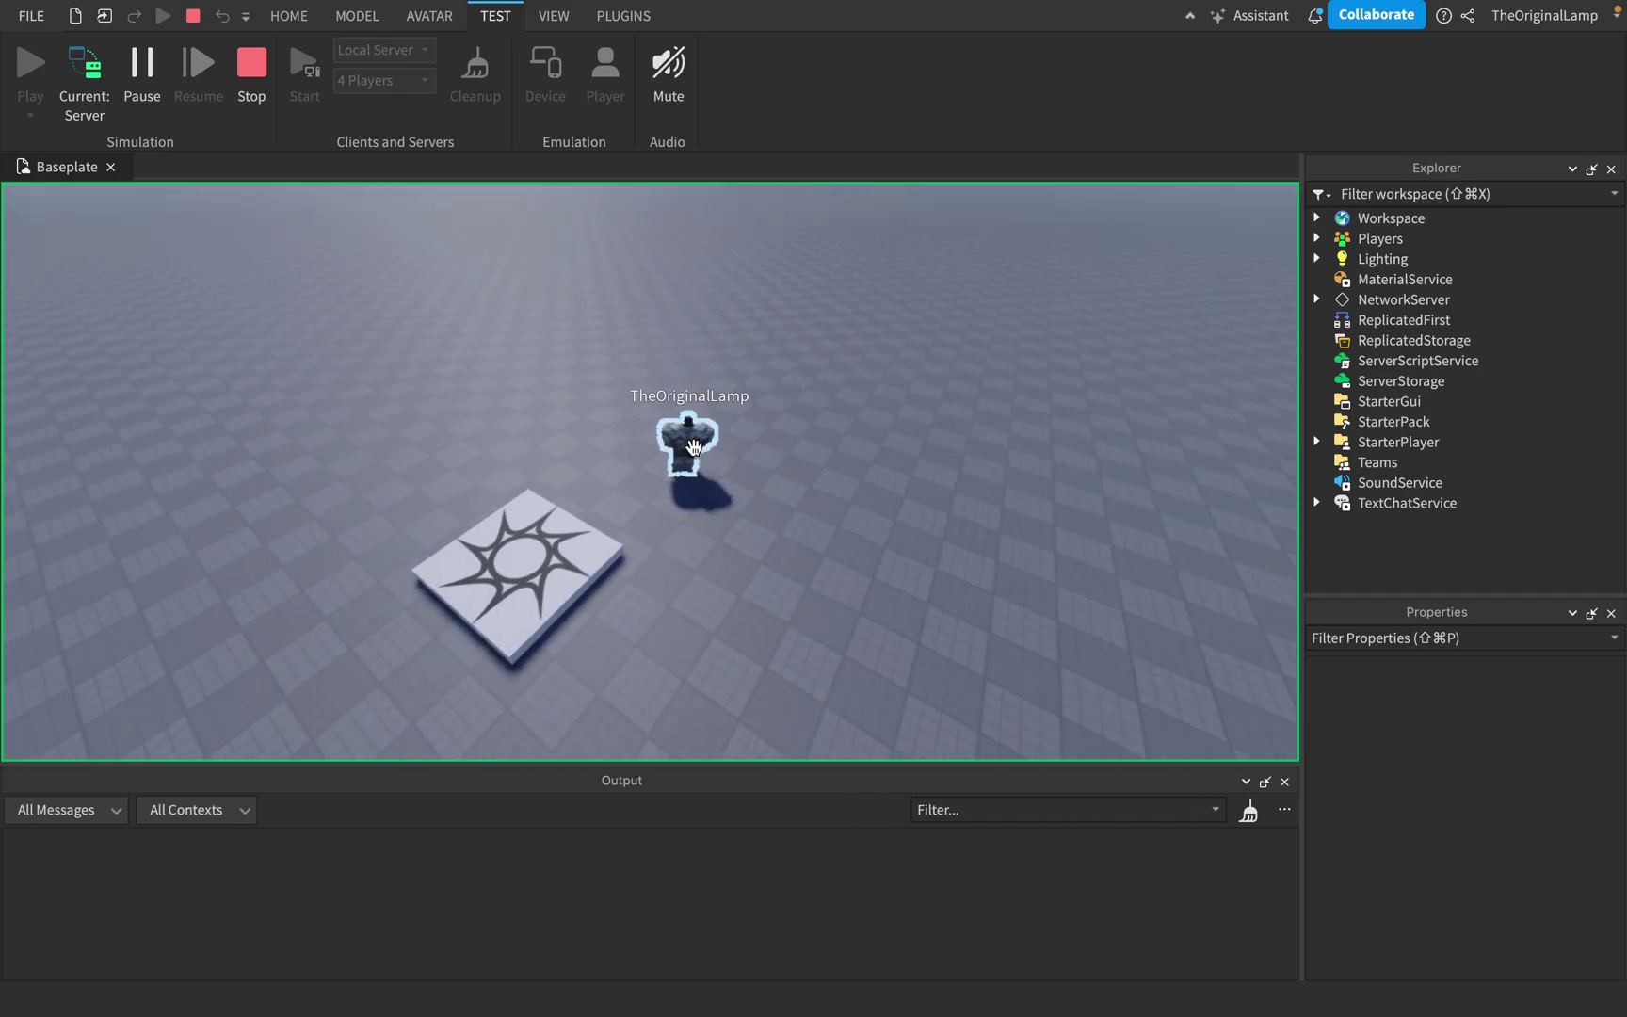
{"action": "right_click_drag", "start_coordinate": [752, 382], "coordinate": [797, 363]}
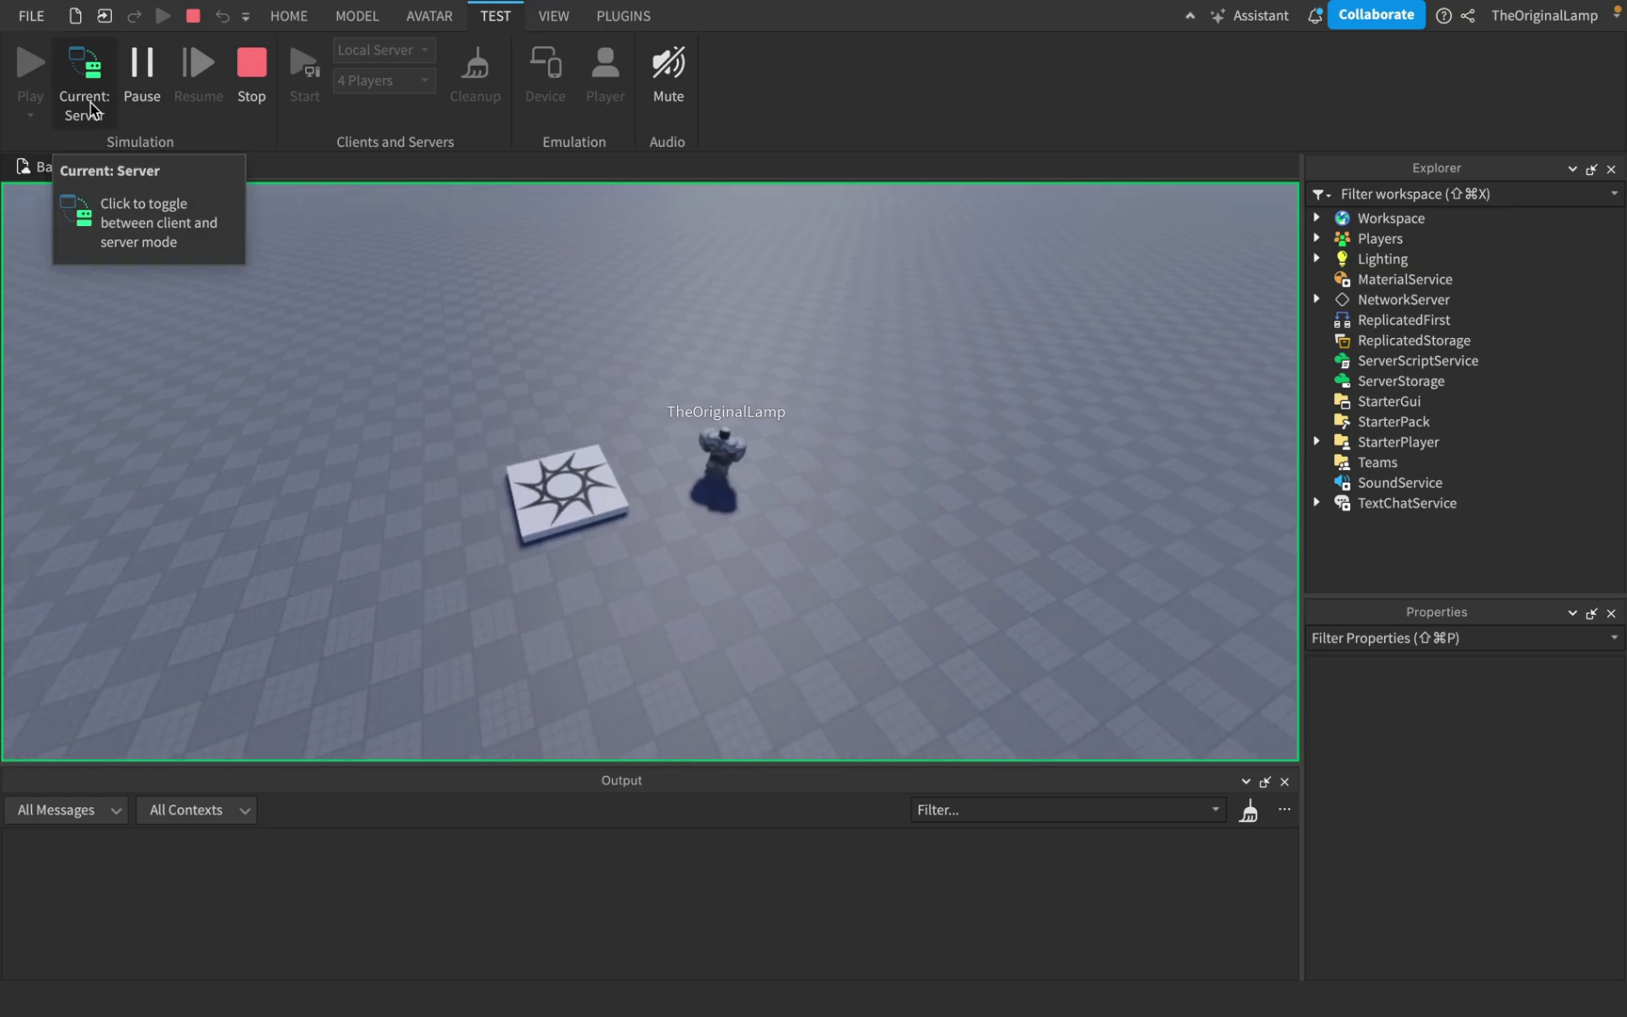
- Return the playtest to client mode and stop it
{"action": "left_click", "coordinate": [90, 105]}
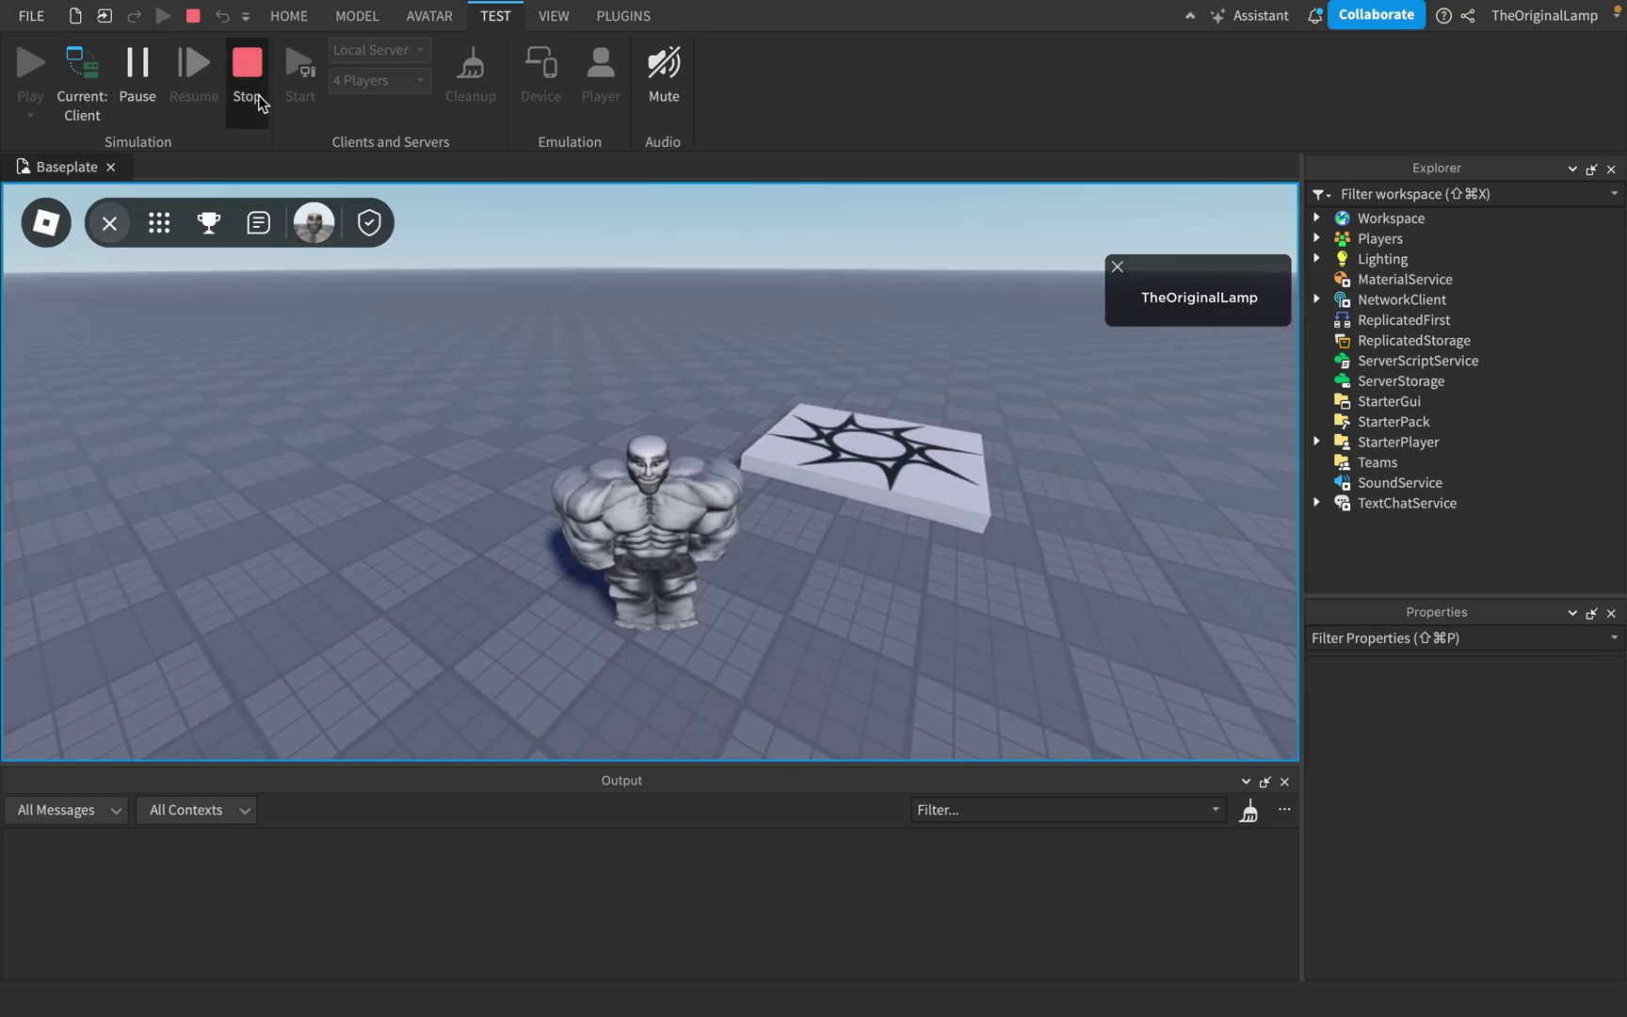
{"action": "left_click", "coordinate": [258, 95]}
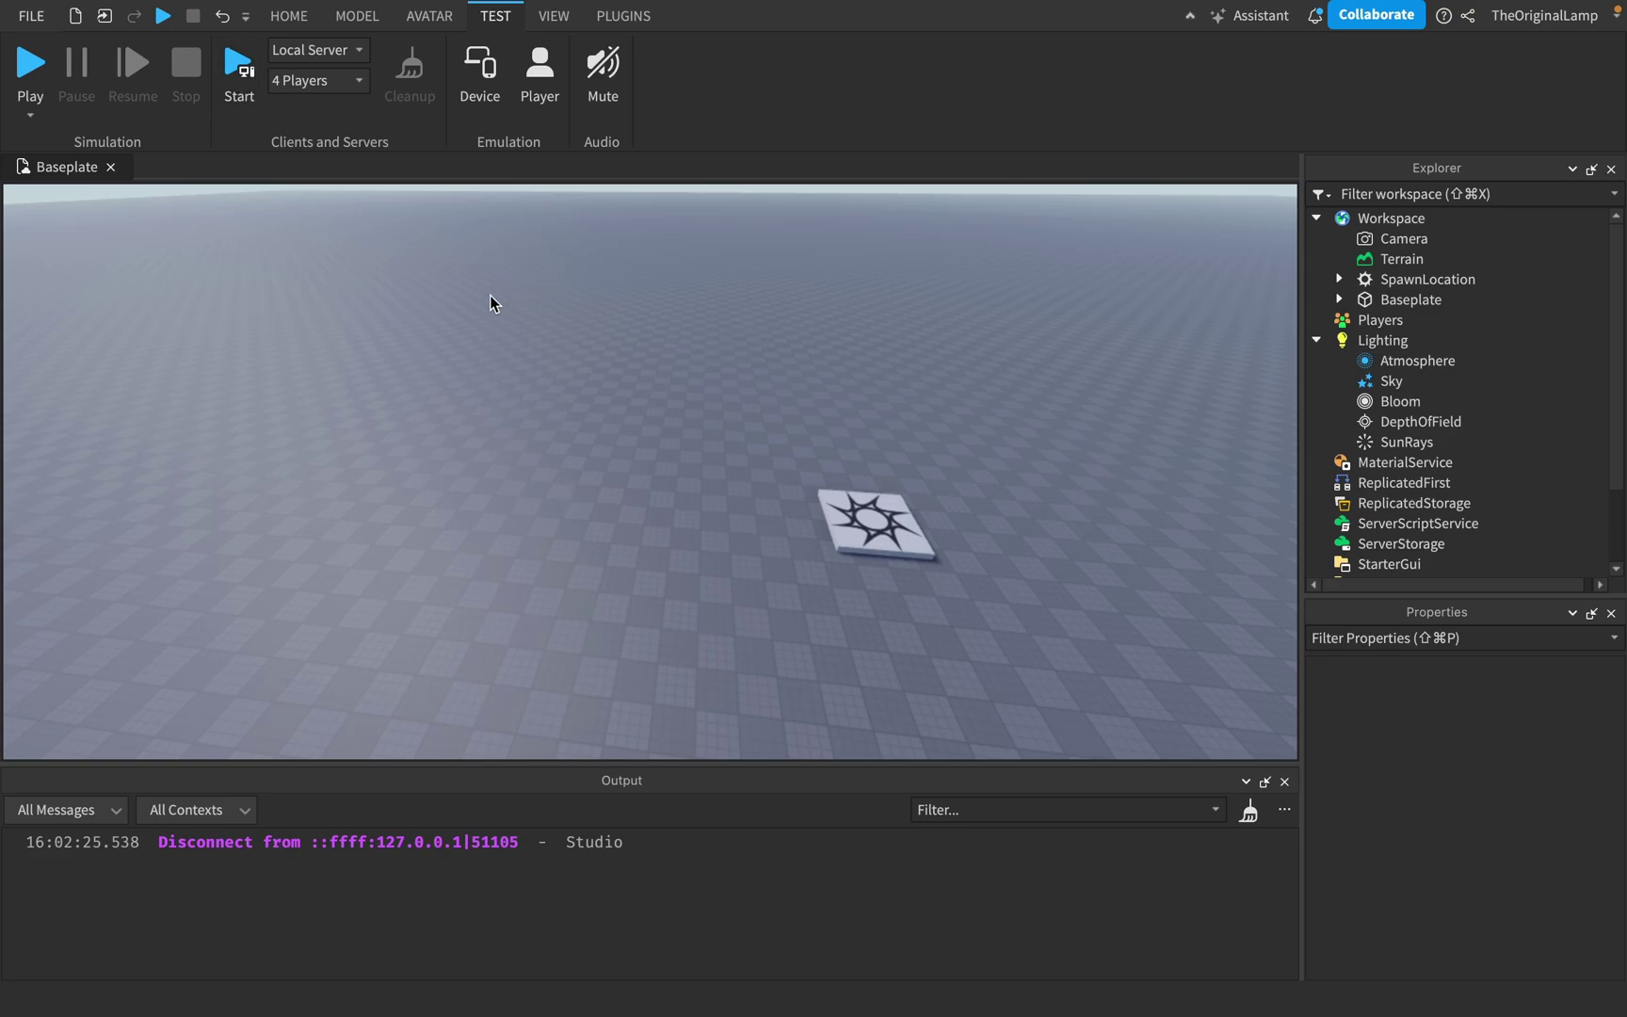
- Choose 4 Players for the Local Server multiplayer test
{"action": "left_click", "coordinate": [353, 57]}
{"action": "left_click", "coordinate": [350, 55]}
{"action": "left_click", "coordinate": [350, 58]}
{"action": "left_click", "coordinate": [332, 94]}
{"action": "left_click", "coordinate": [359, 83]}
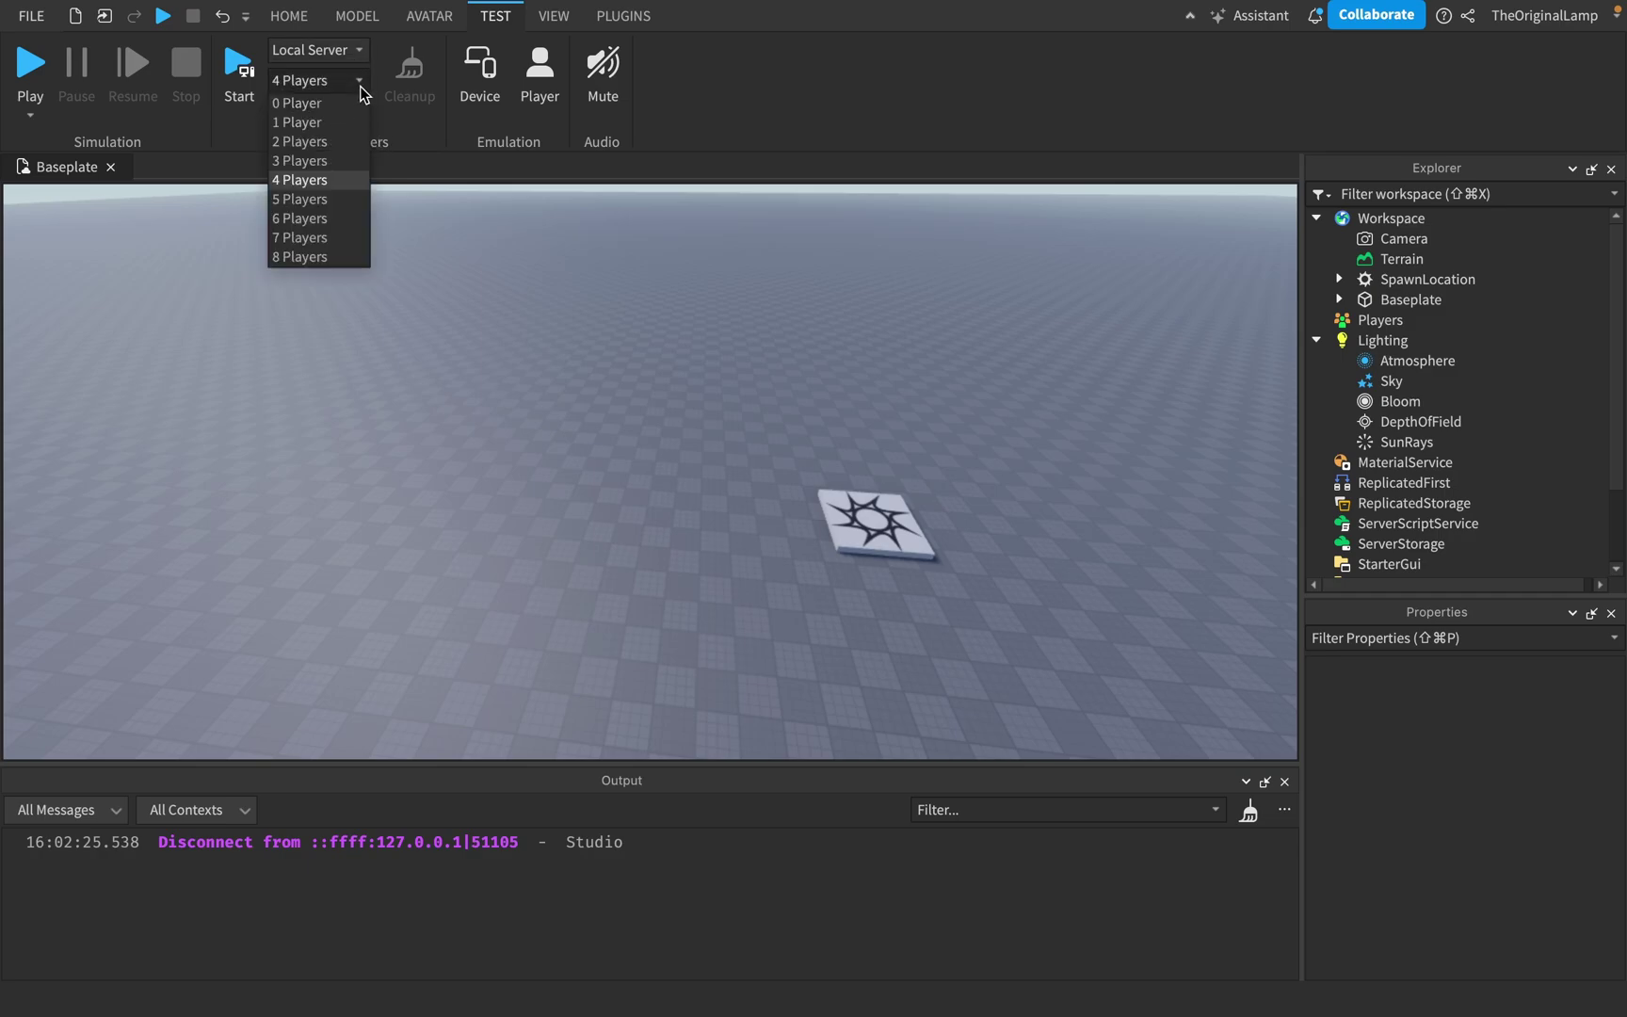
{"action": "left_click", "coordinate": [333, 179]}
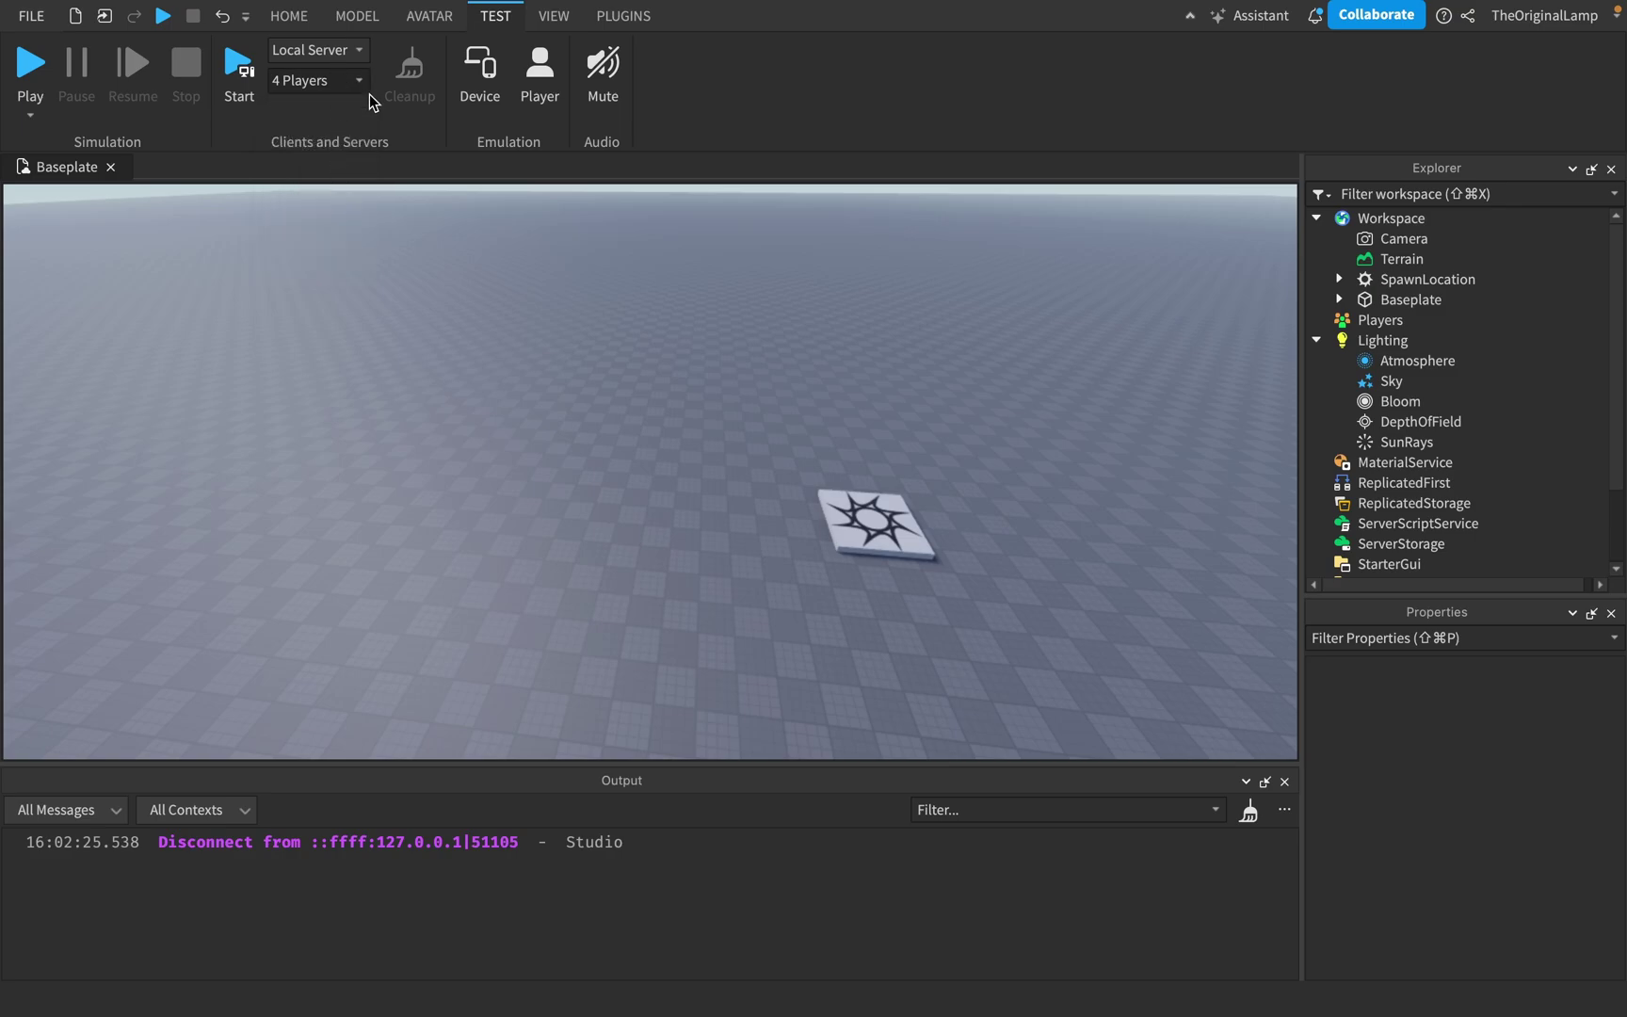
{"action": "right_click_drag", "start_coordinate": [589, 267], "coordinate": [589, 269]}
{"action": "key", "text": "d"}
{"action": "key", "text": "w"}
{"action": "key", "text": "a"}
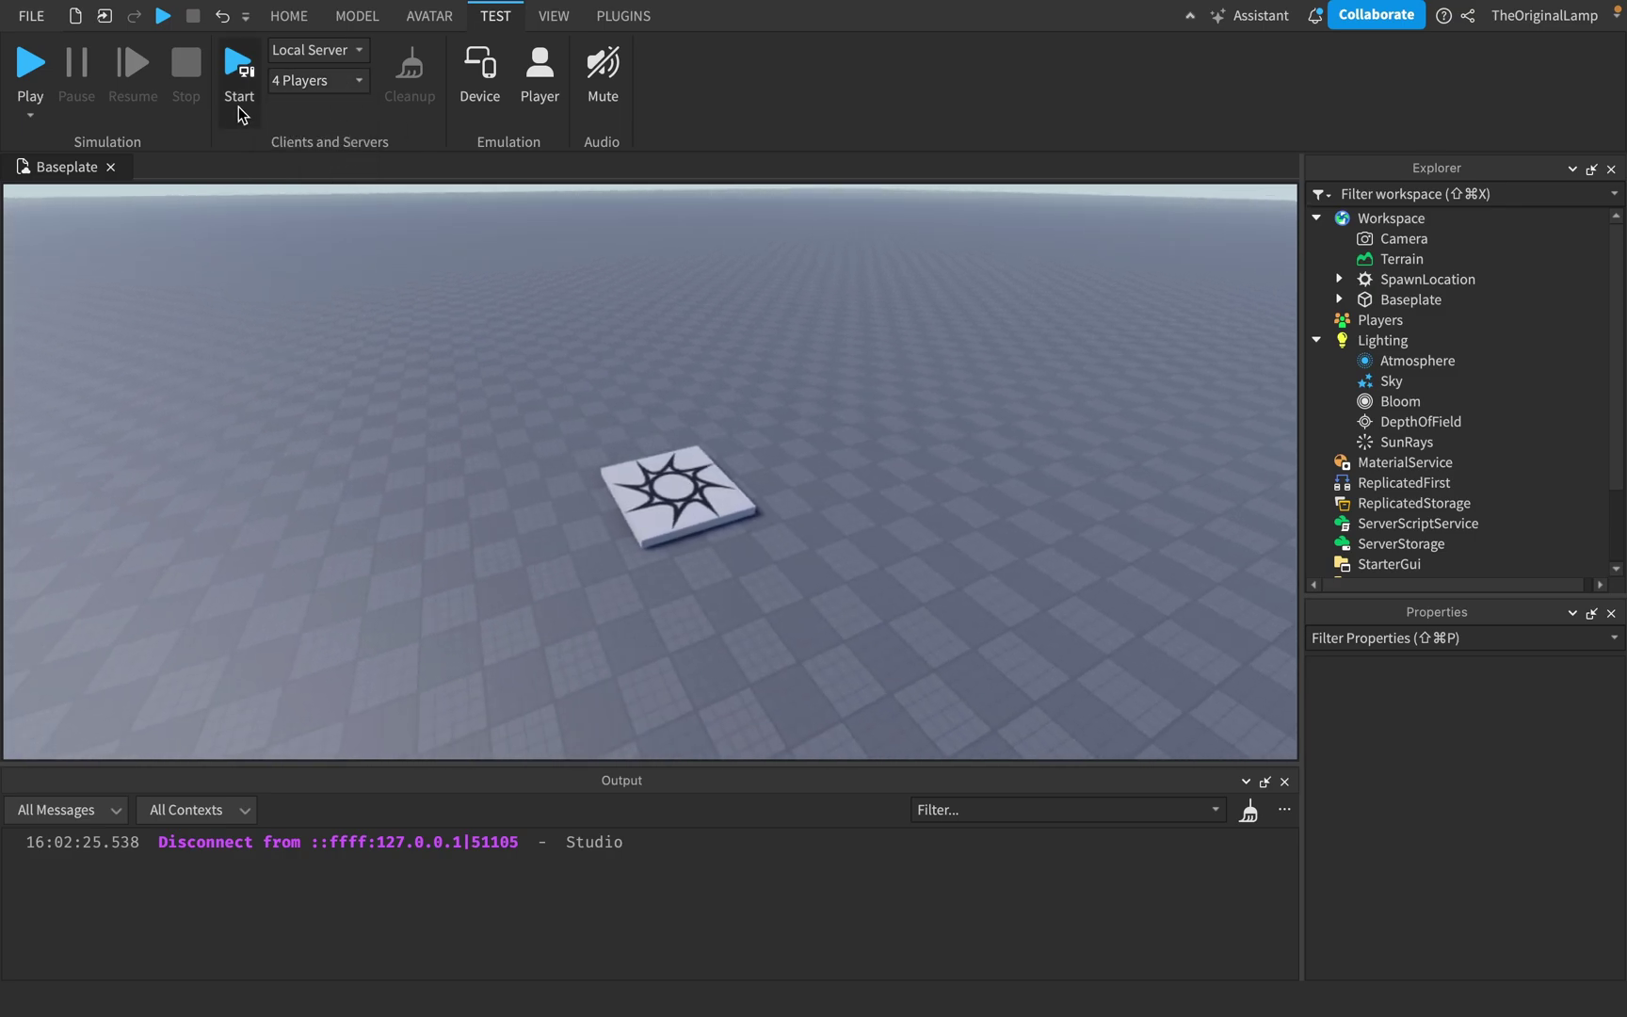
{"action": "key", "text": "s"}
{"action": "key", "text": "w"}
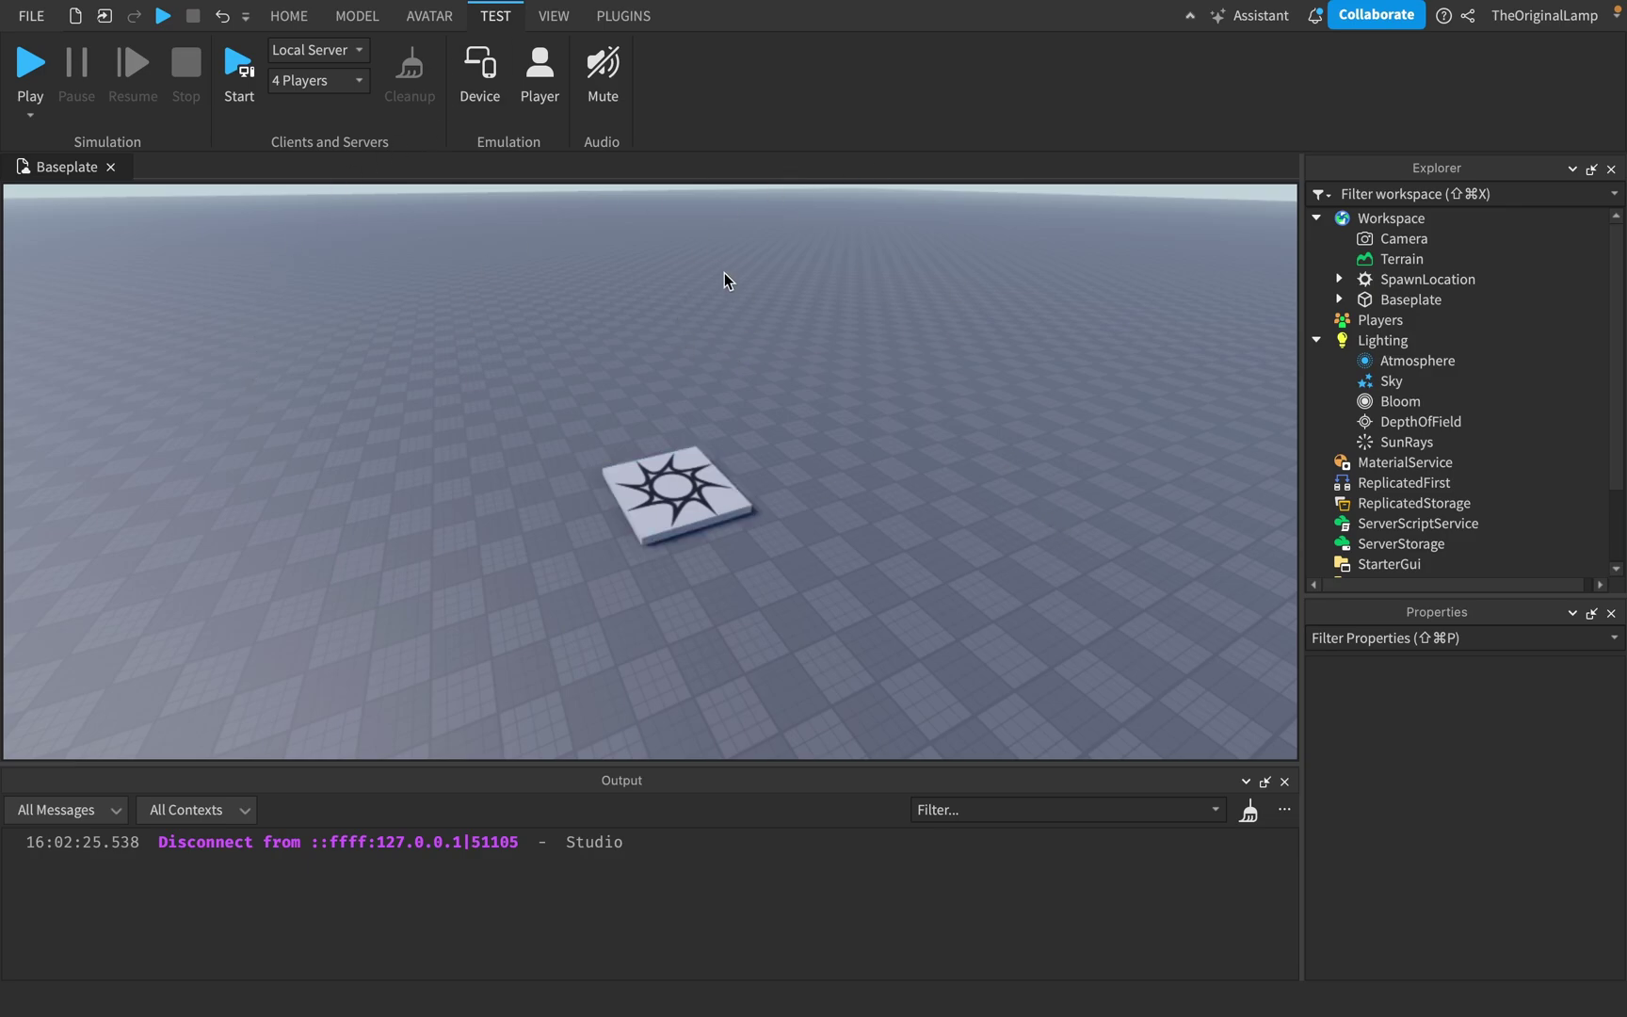
{"action": "key", "text": "s"}
{"action": "key", "text": "w"}
{"action": "key", "text": "a"}
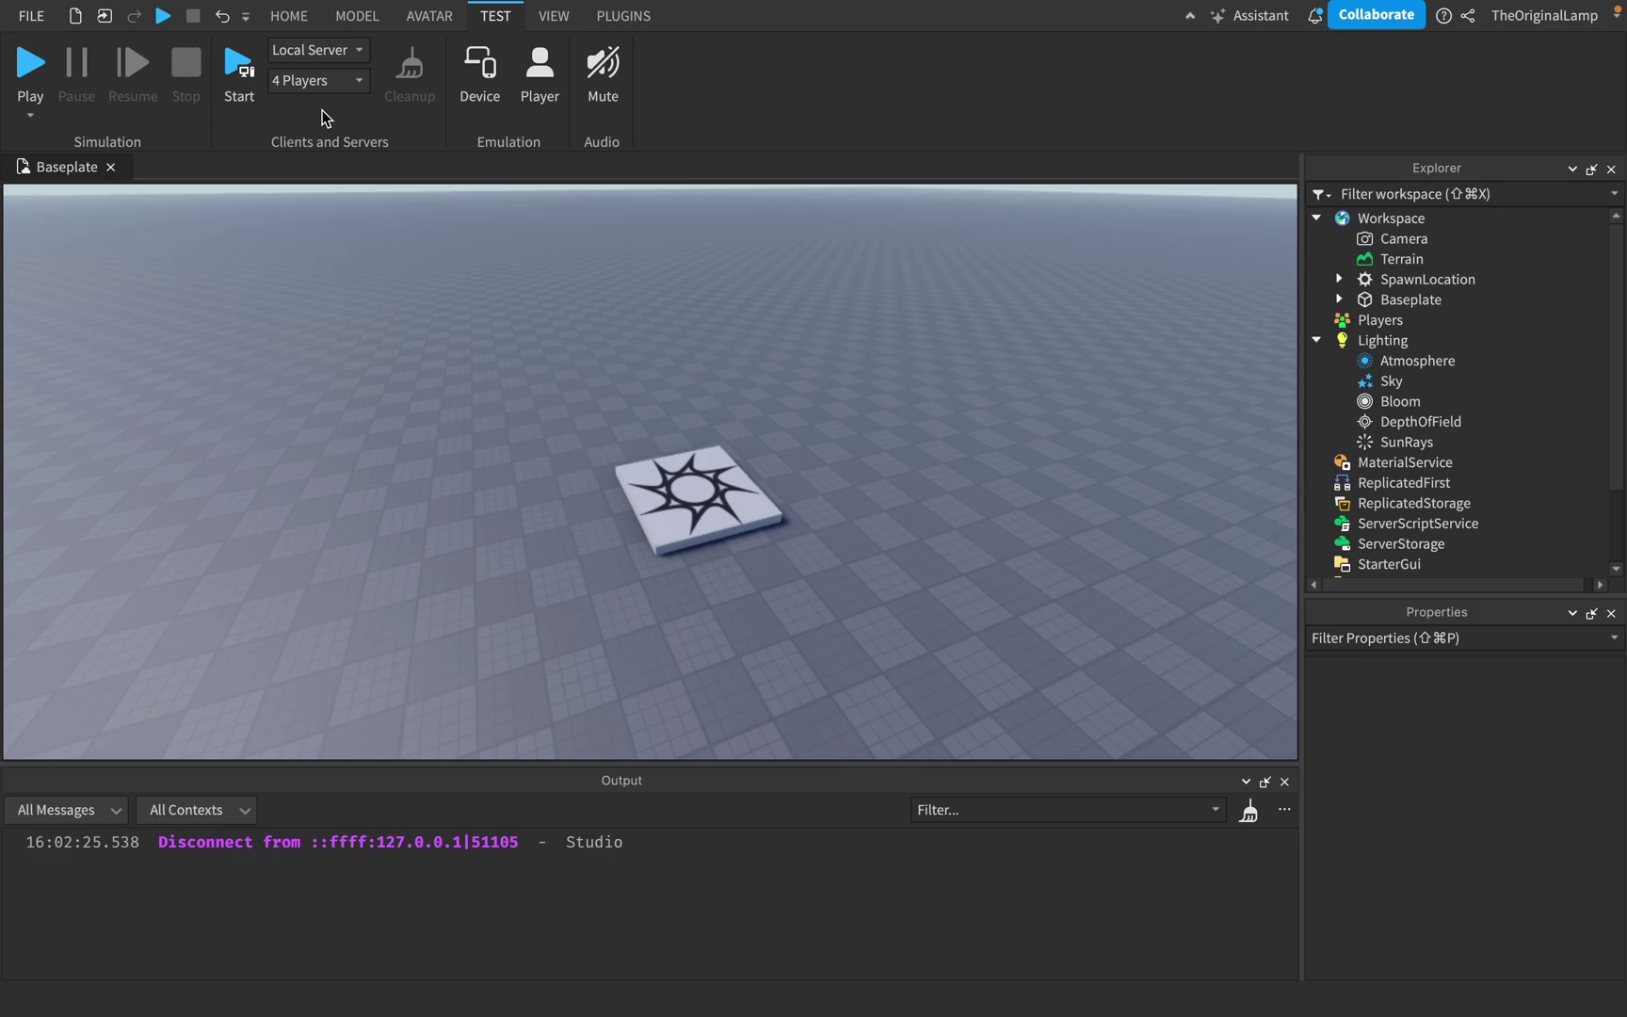
- Change the Local Server multiplayer test to 7 Players
{"action": "left_click", "coordinate": [362, 82]}
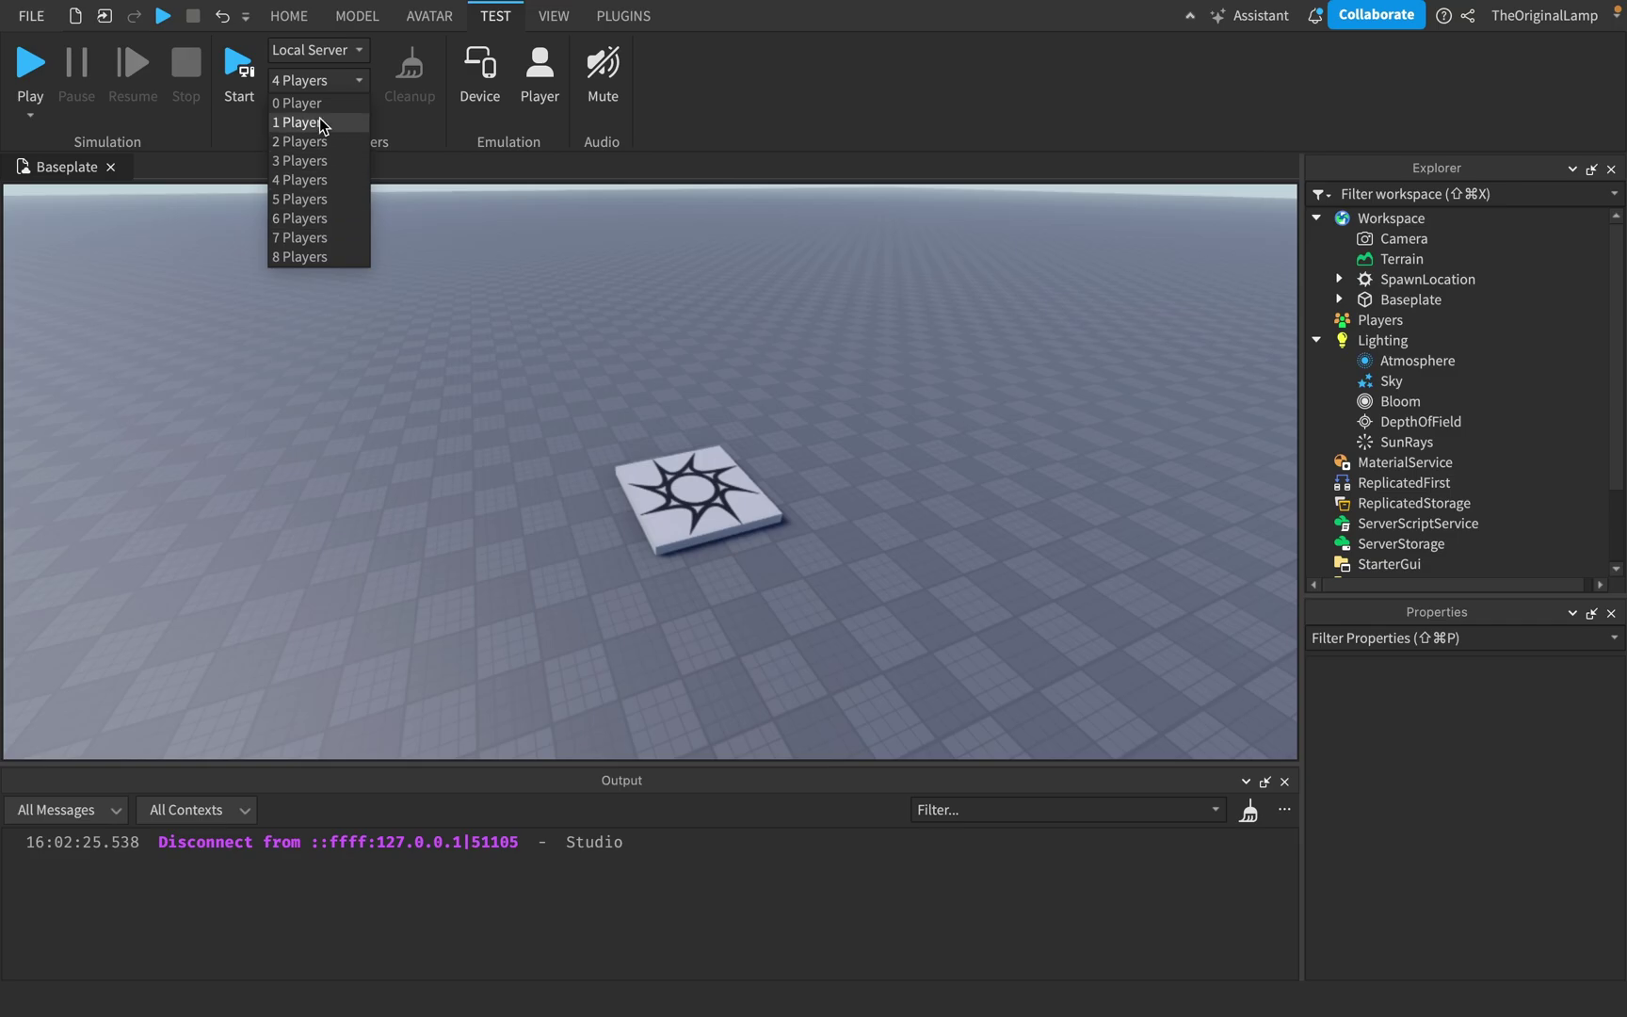
{"action": "left_click", "coordinate": [320, 238]}
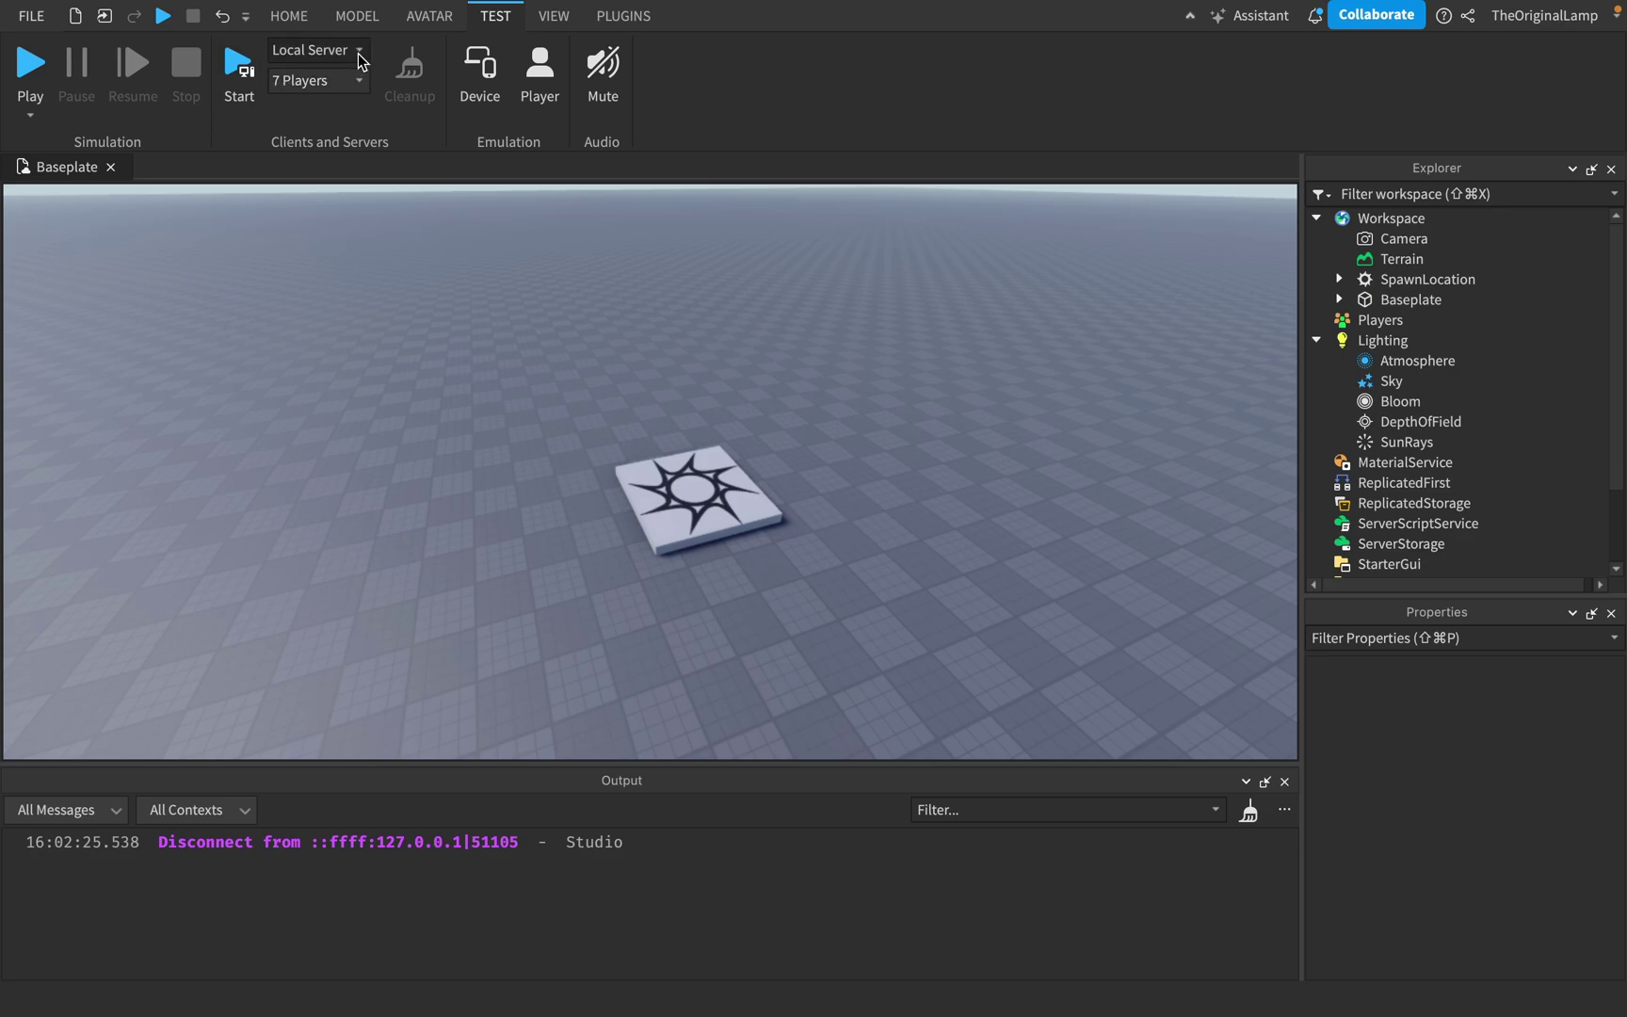
- Turn on device emulation and preview the place on the Xiaomi Redmi Note 9 and the Samsung Galaxy S7
{"action": "left_click", "coordinate": [482, 76]}
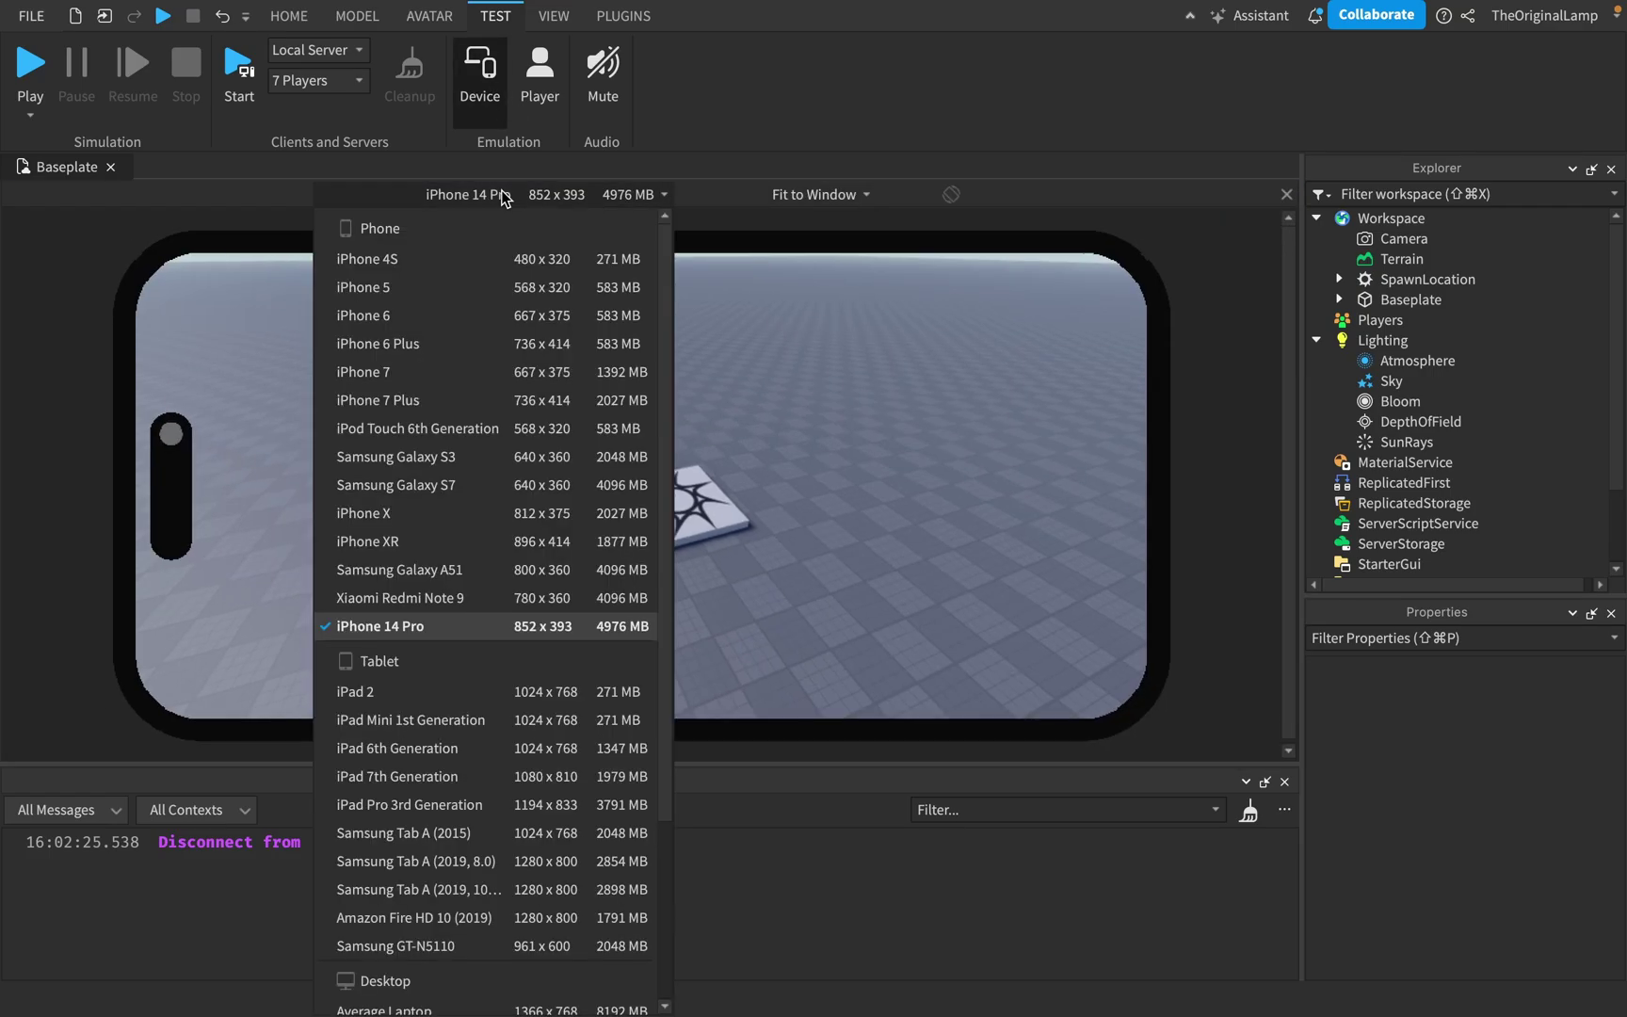
{"action": "scroll", "coordinate": [452, 405], "scroll_direction": "down", "scroll_amount": 3}
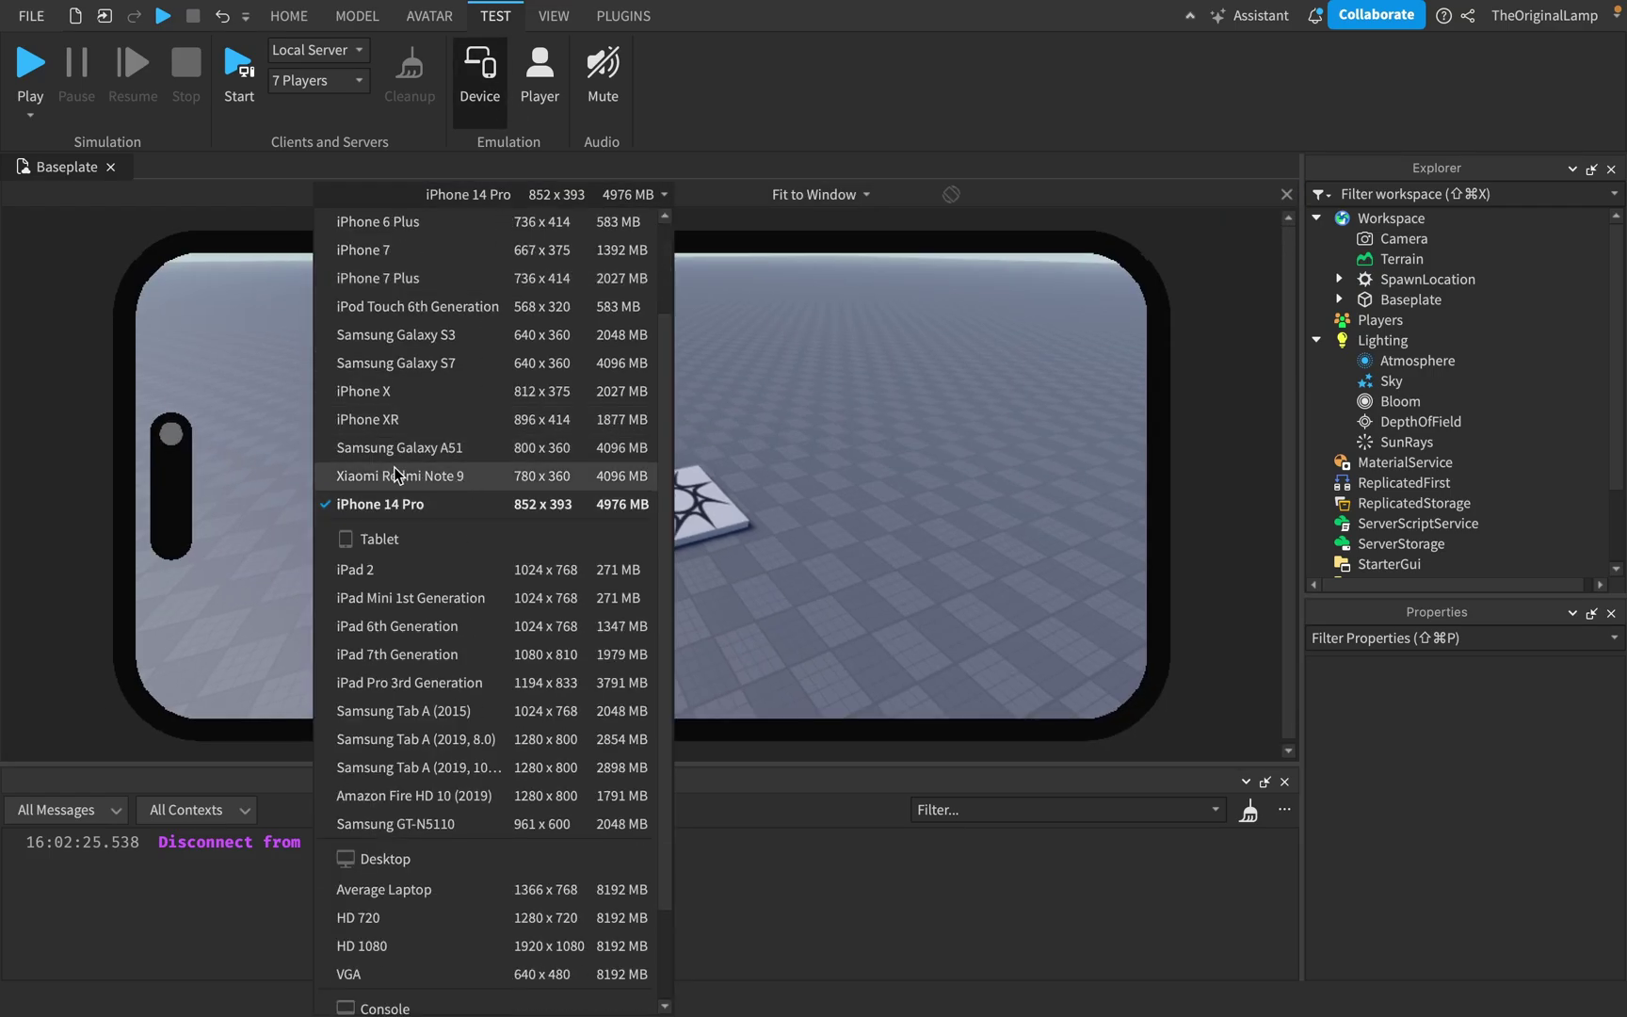
{"action": "left_click", "coordinate": [440, 479]}
{"action": "left_click", "coordinate": [468, 194]}
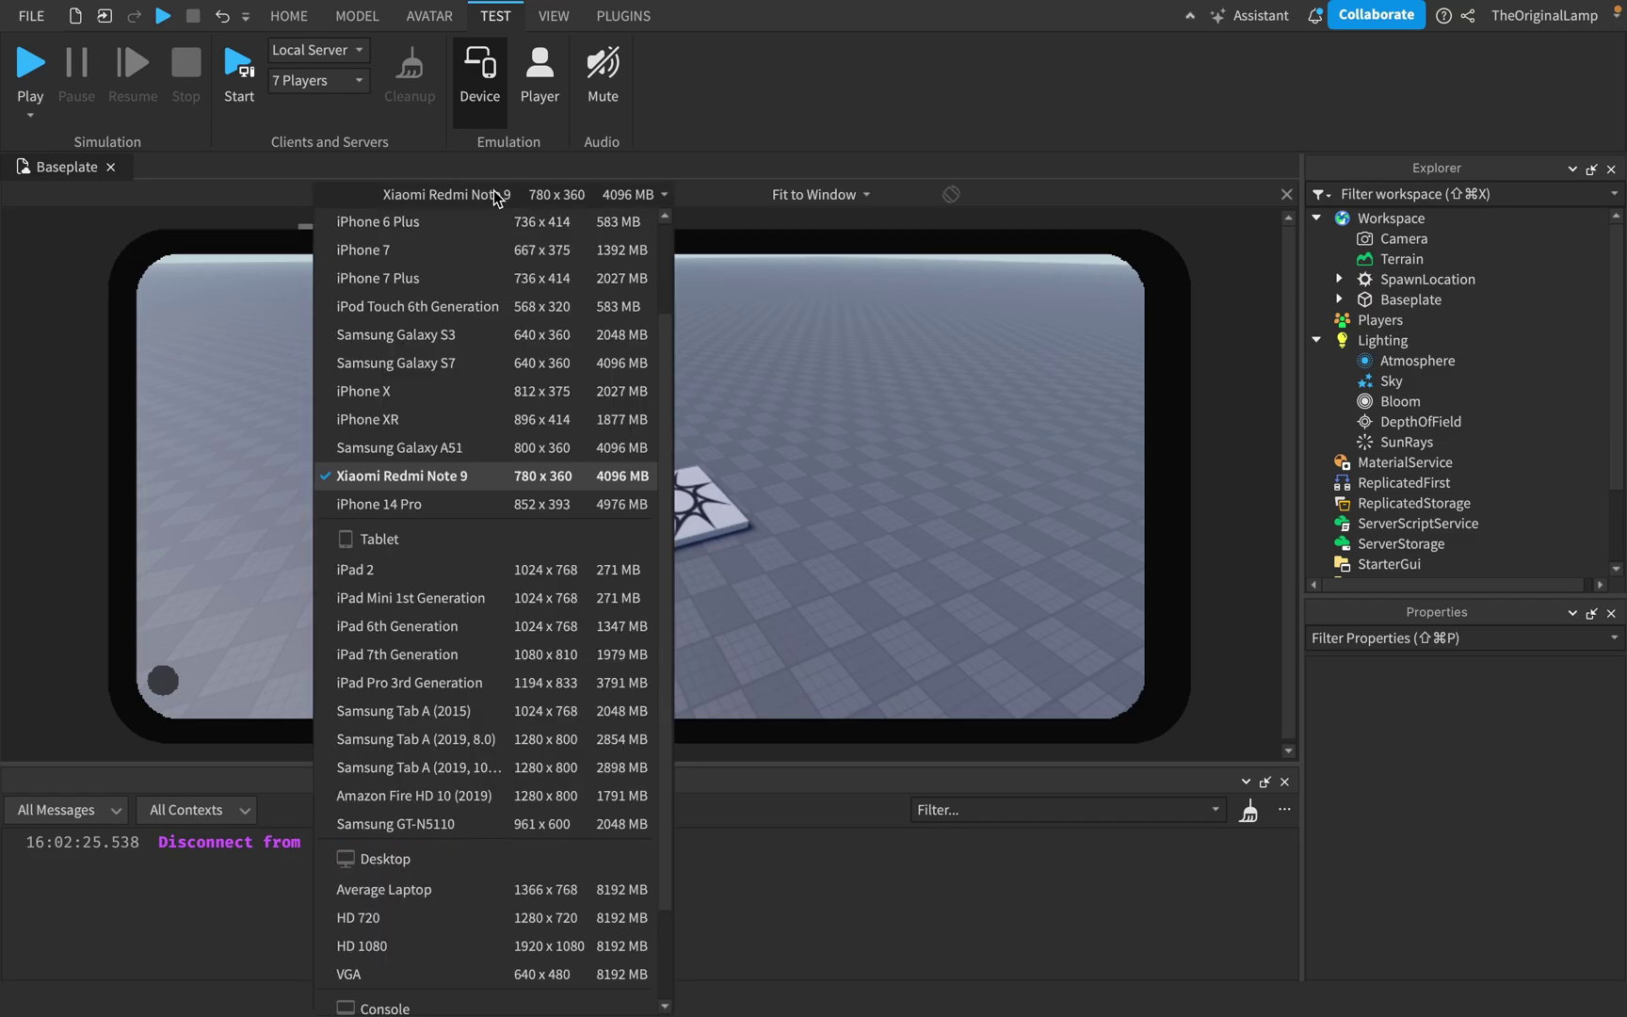
{"action": "left_click", "coordinate": [414, 371]}
- Preview the place on the iPad Pro 3rd Generation, Amazon Fire HD 10 (2019) and Samsung GT-N5110 tablets
{"action": "left_click", "coordinate": [470, 195]}
{"action": "scroll", "coordinate": [414, 471], "scroll_direction": "down", "scroll_amount": 3}
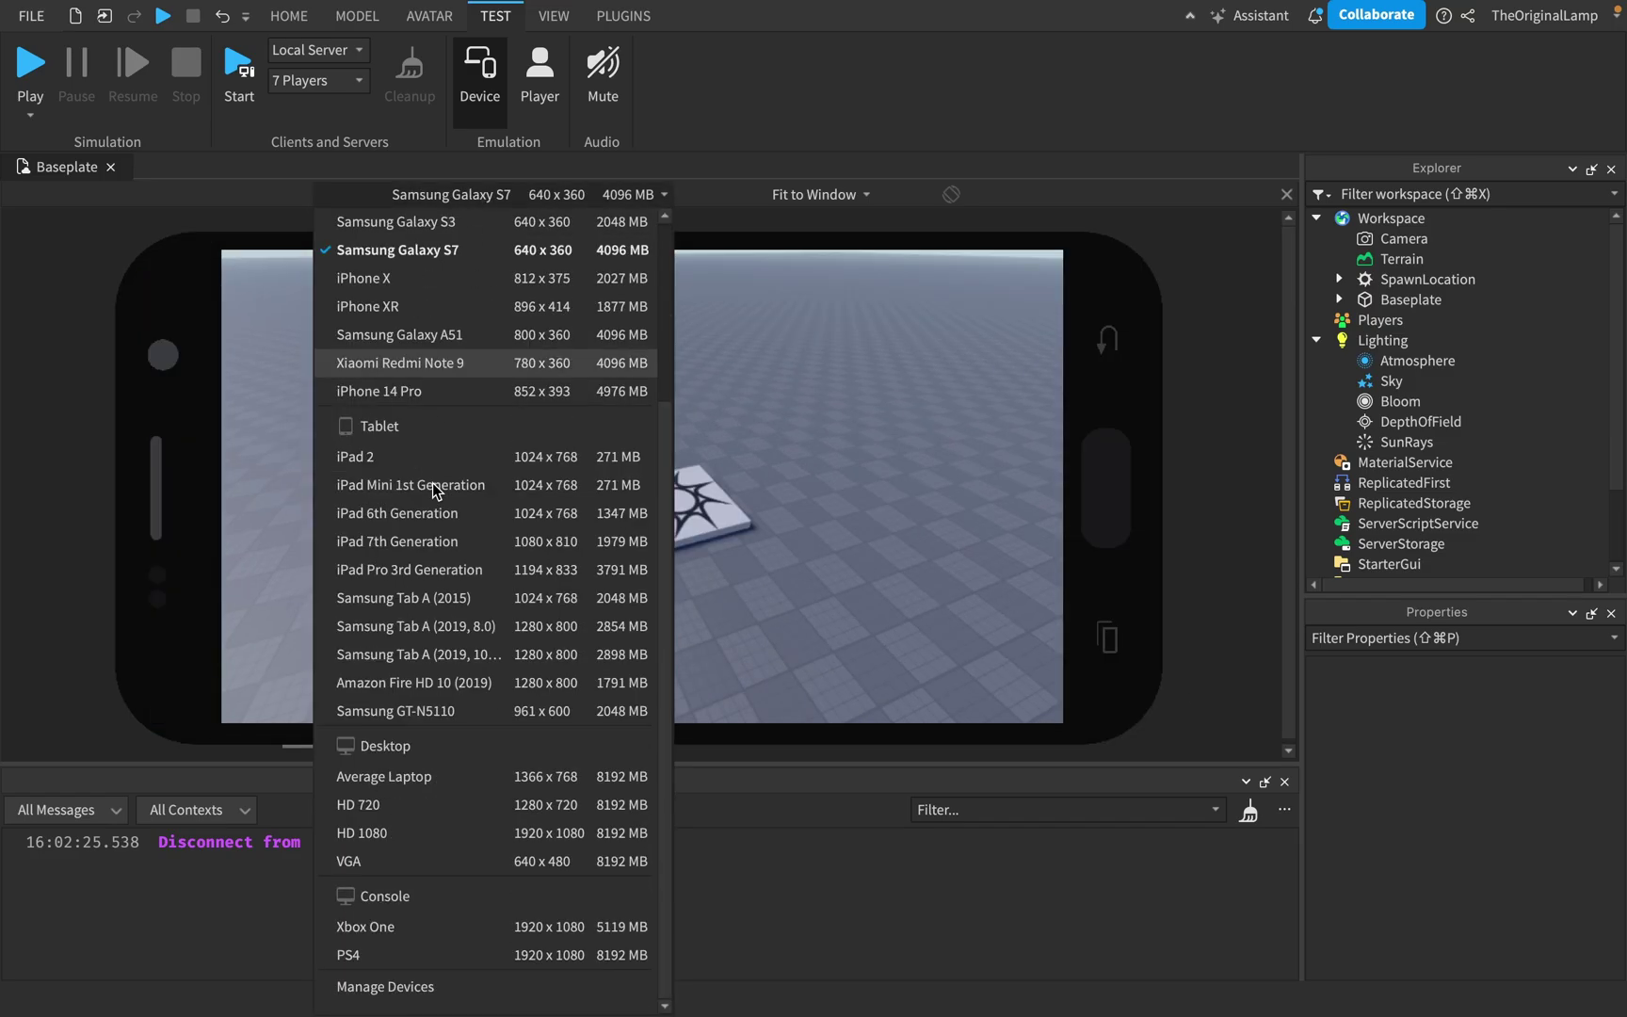
{"action": "left_click", "coordinate": [403, 569]}
{"action": "left_click", "coordinate": [455, 194]}
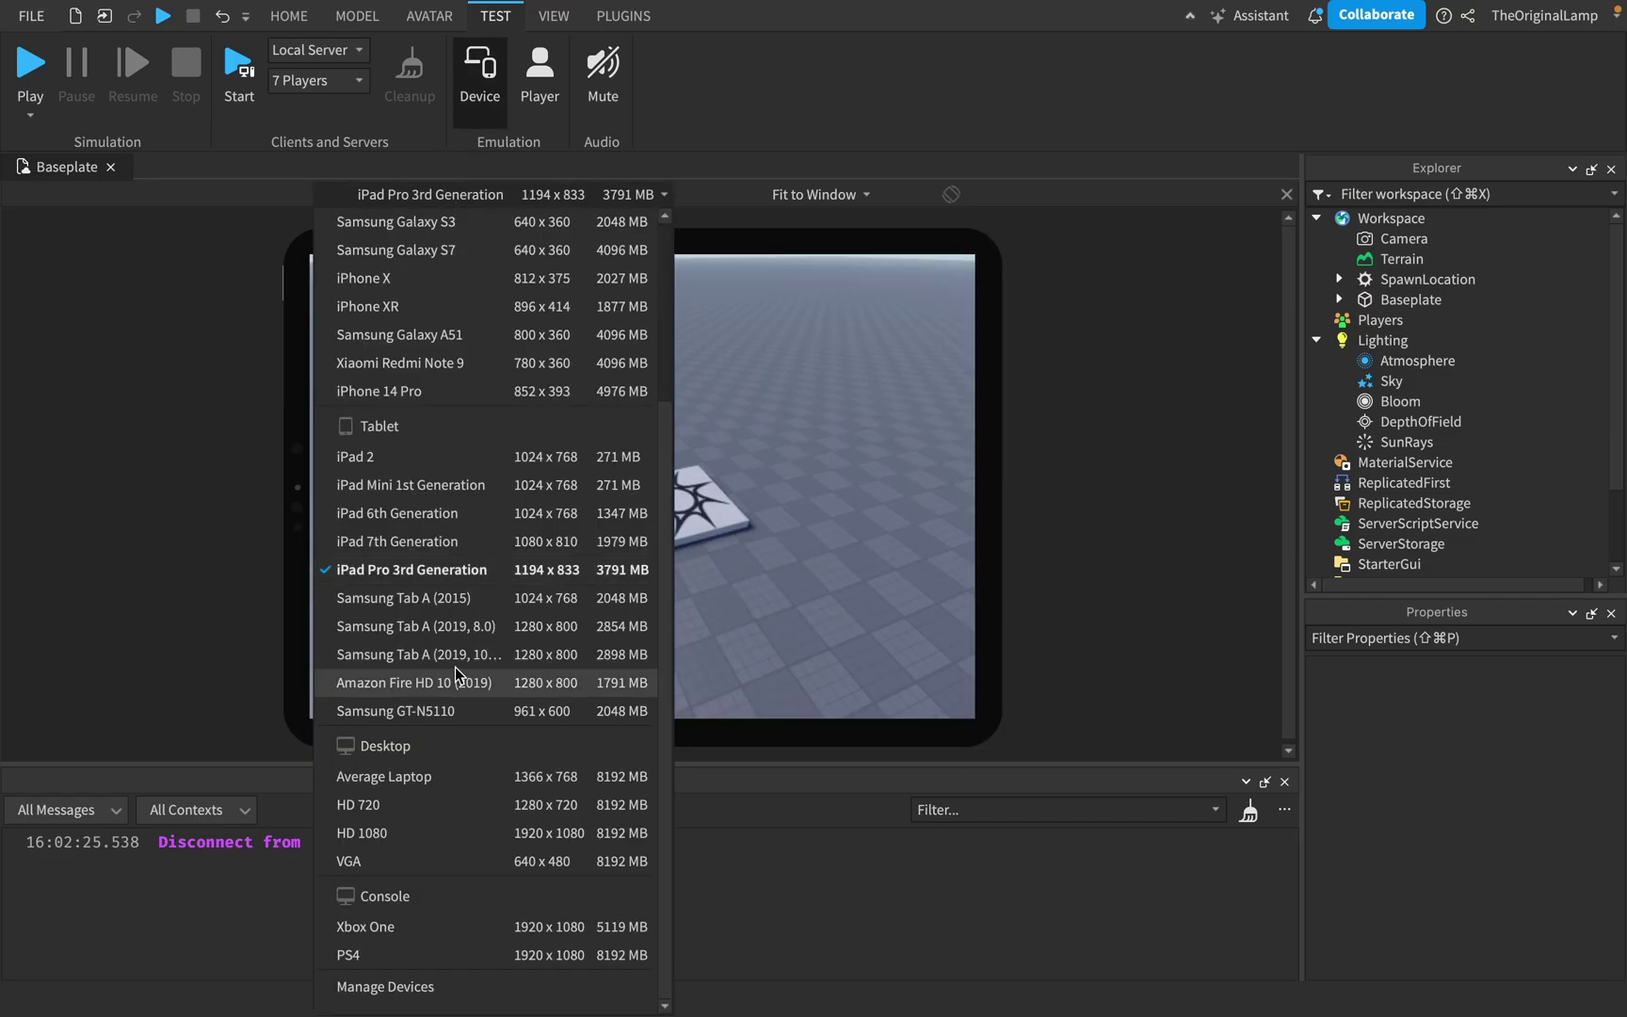
{"action": "left_click", "coordinate": [456, 680]}
{"action": "left_click", "coordinate": [449, 195]}
{"action": "left_click", "coordinate": [427, 707]}
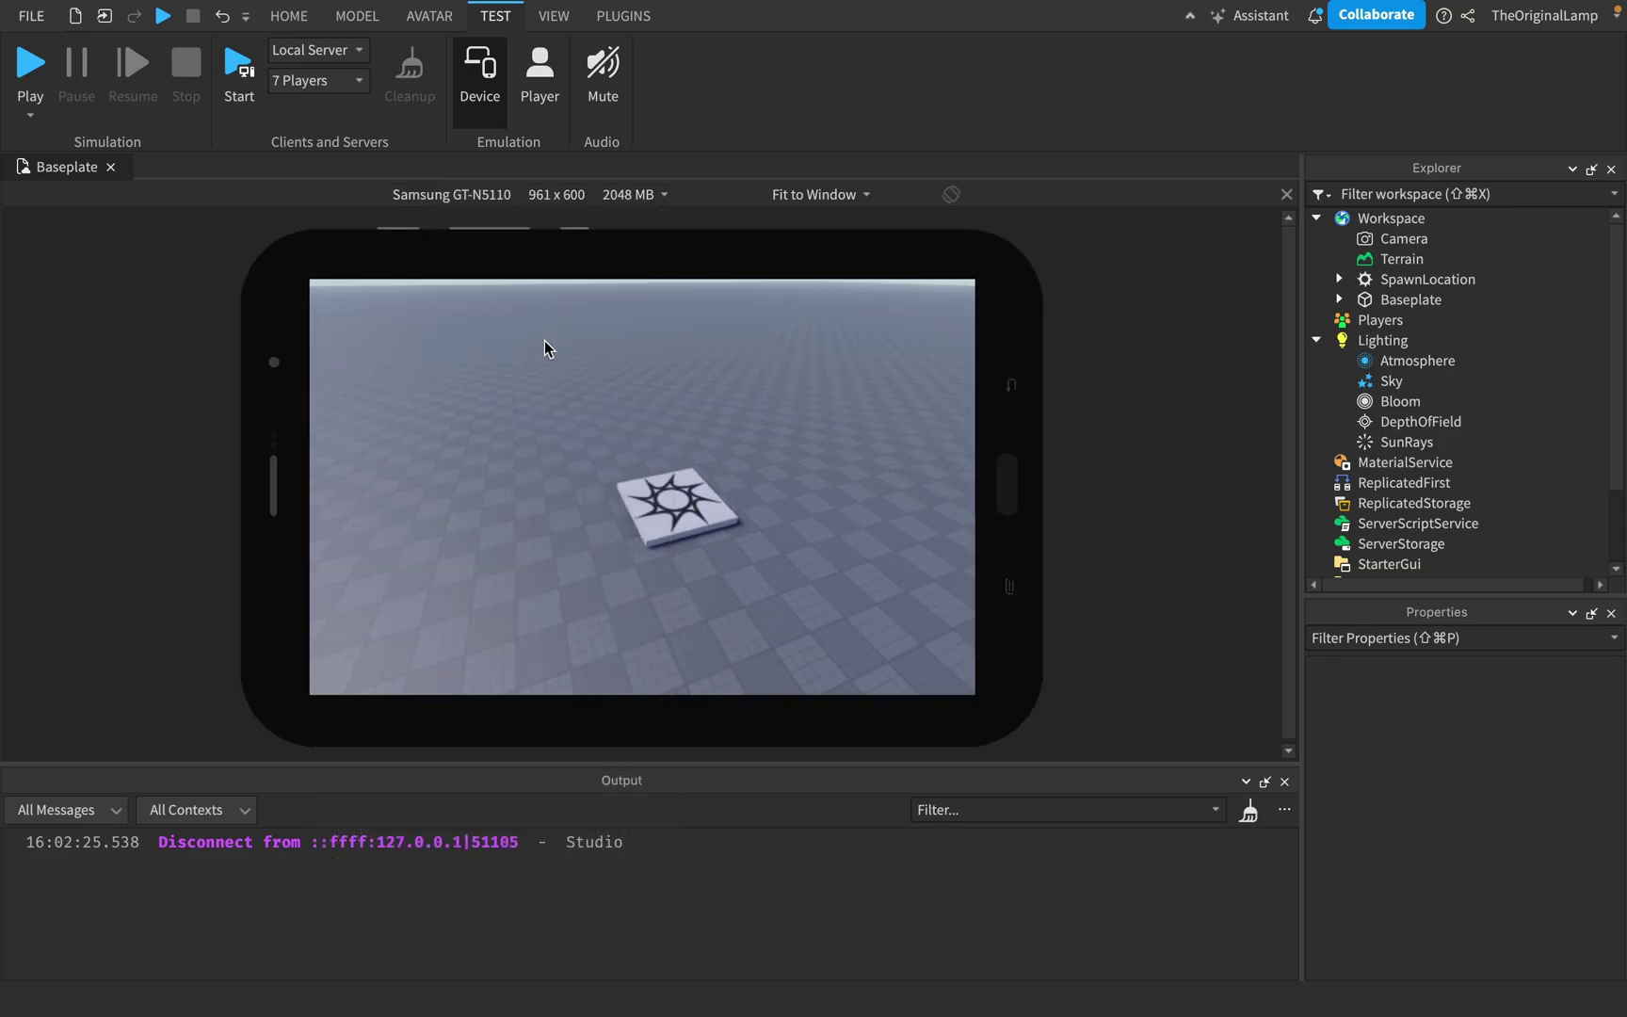
- Emulate the HD 1080 desktop display and switch the emulated device to PS4
{"action": "left_click", "coordinate": [451, 195]}
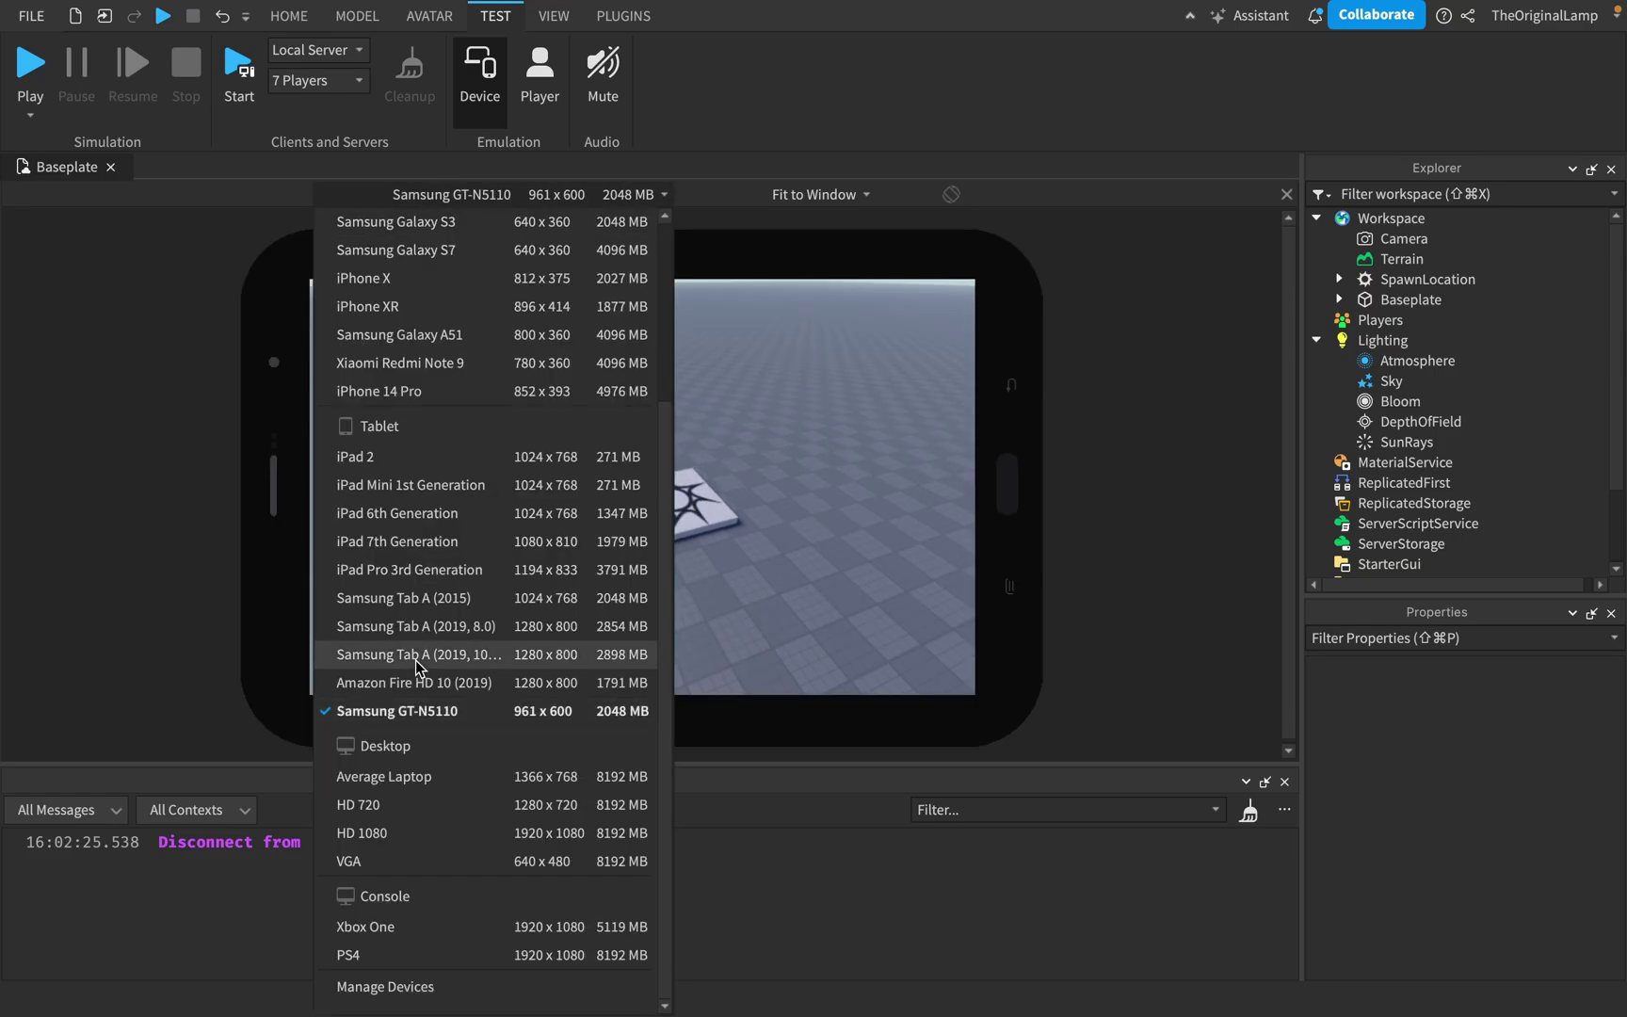
{"action": "left_click", "coordinate": [394, 827]}
{"action": "left_click", "coordinate": [473, 195]}
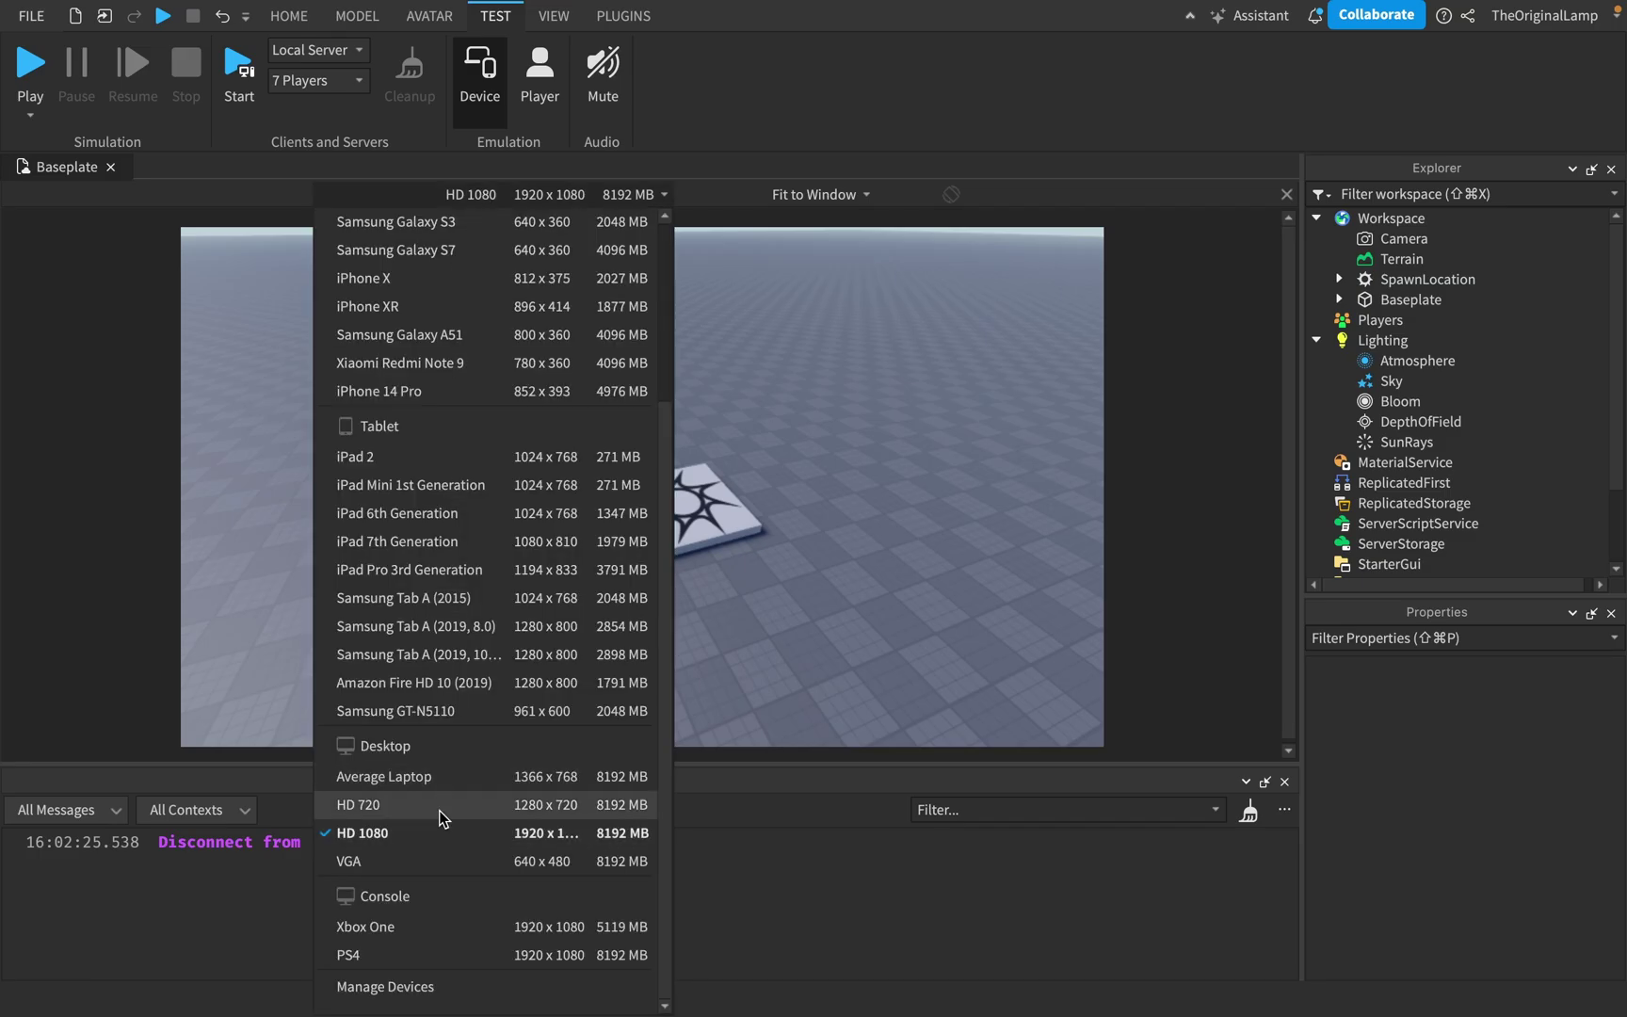
{"action": "left_click", "coordinate": [405, 954]}
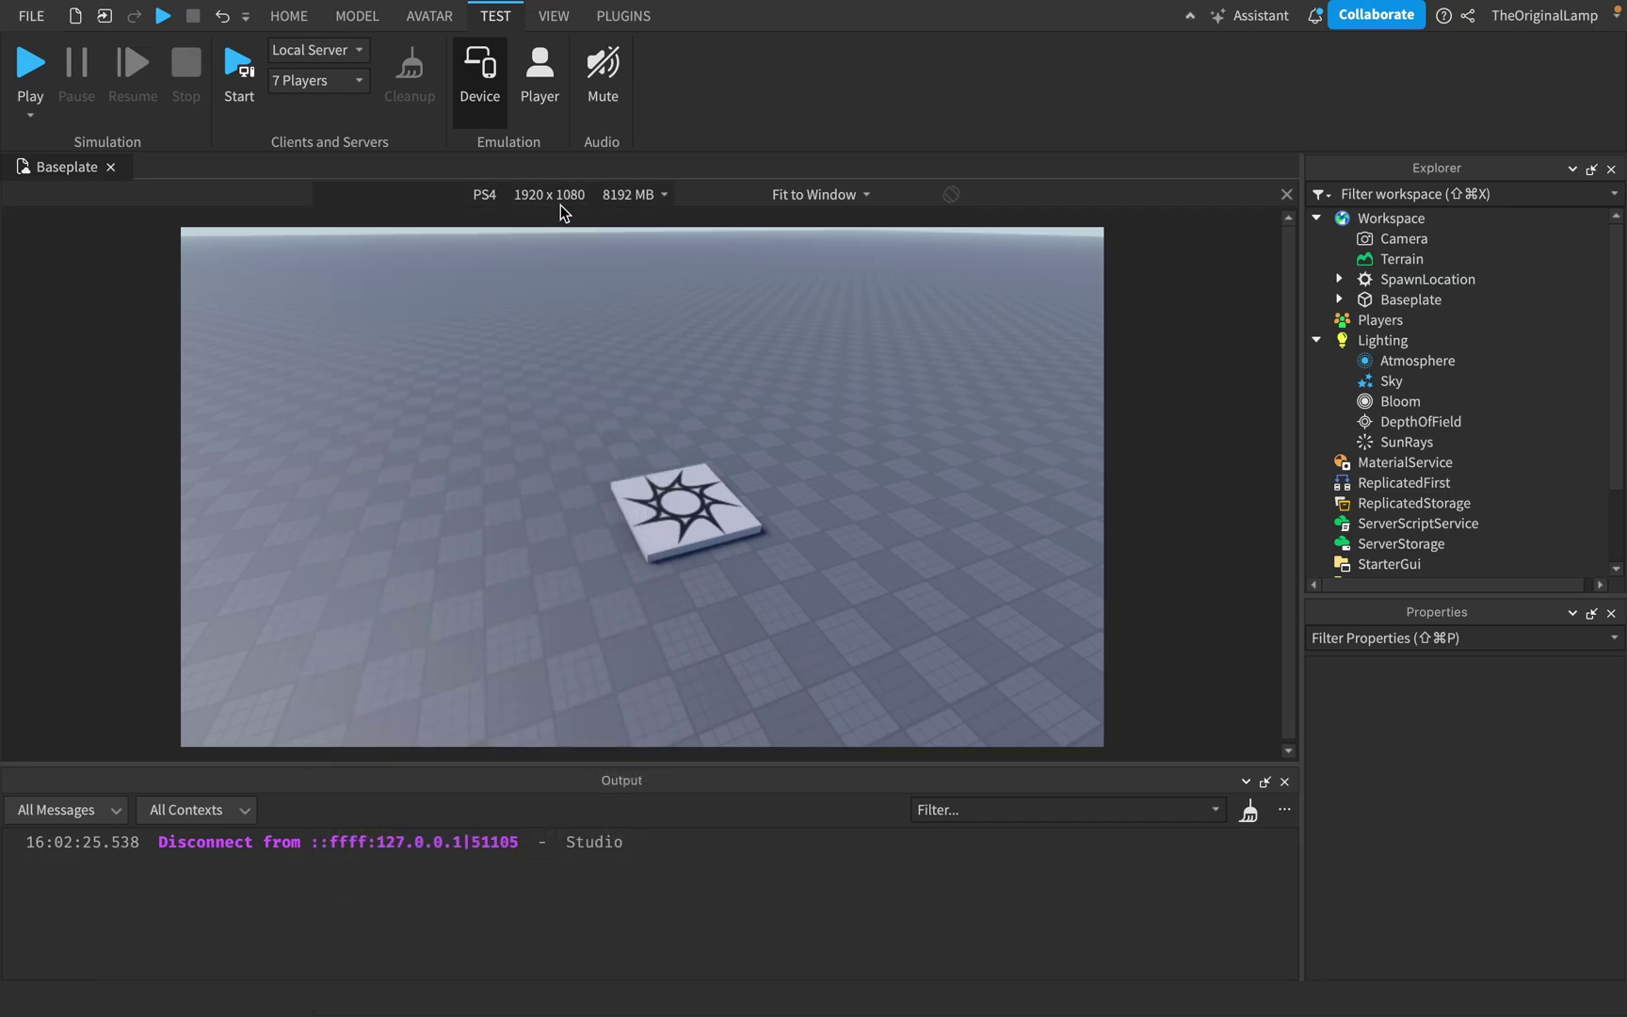
{"action": "left_click", "coordinate": [556, 195]}
{"action": "left_click", "coordinate": [648, 194]}
- Try the Actual Resolution and Physical Size view scales, and open the physical scaling calibration without applying it
{"action": "left_click", "coordinate": [808, 195]}
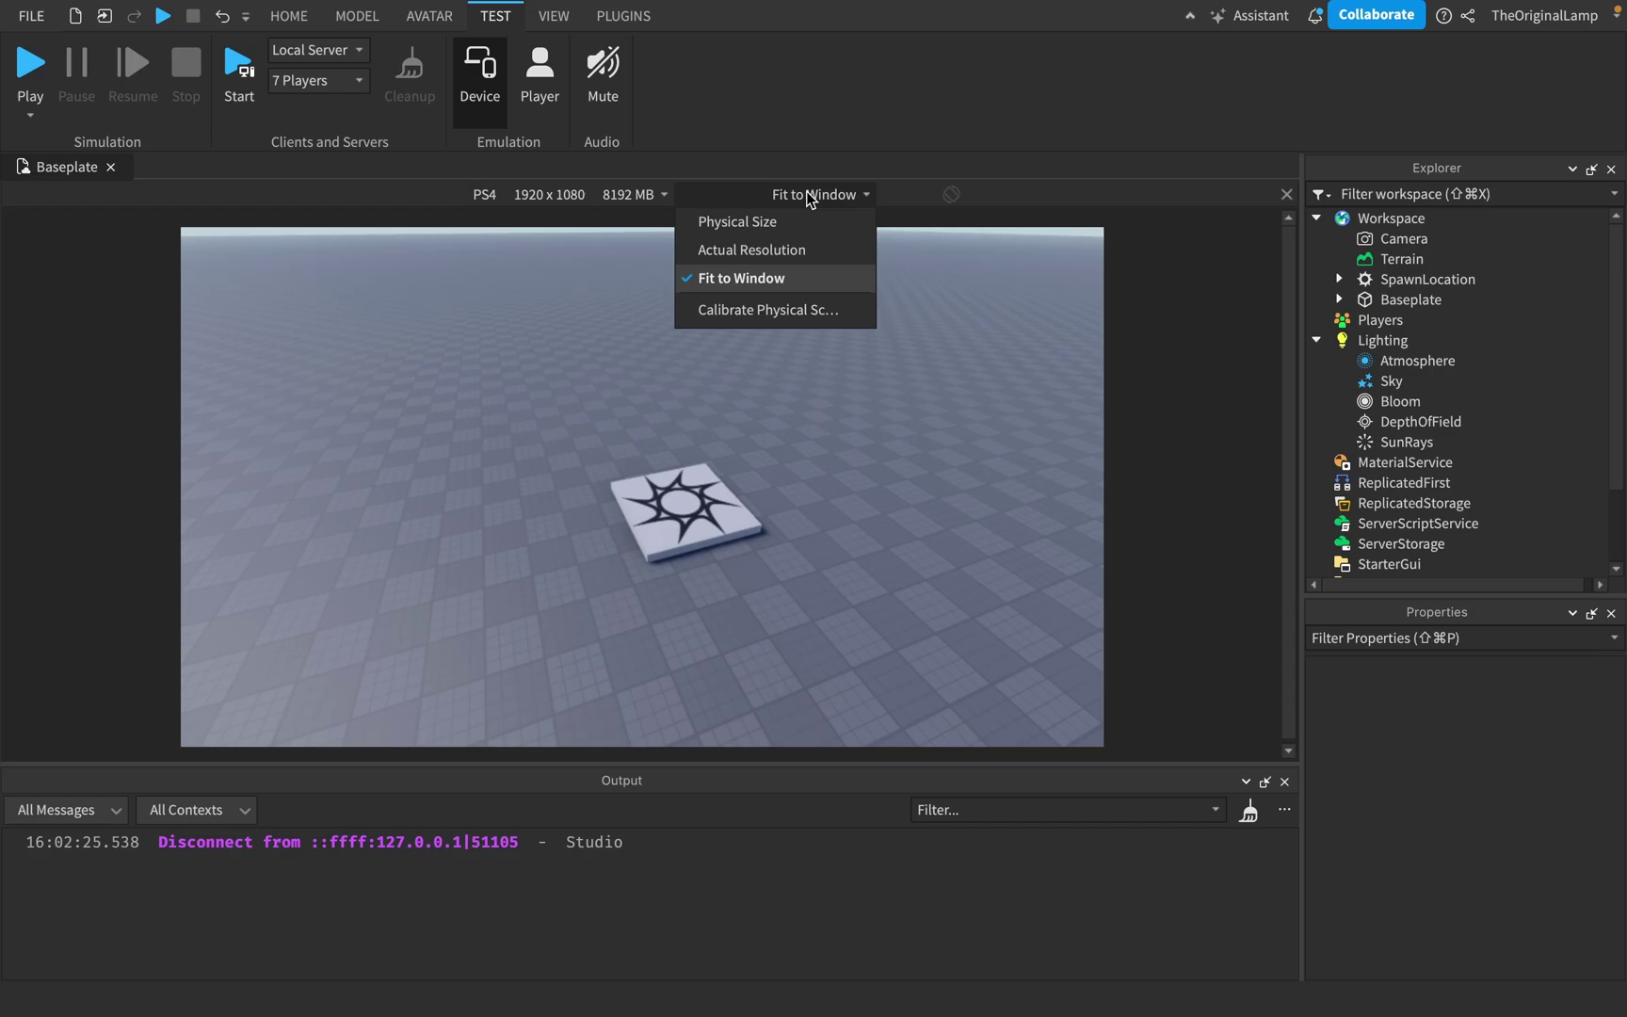
{"action": "left_click", "coordinate": [802, 244]}
{"action": "left_click", "coordinate": [823, 192]}
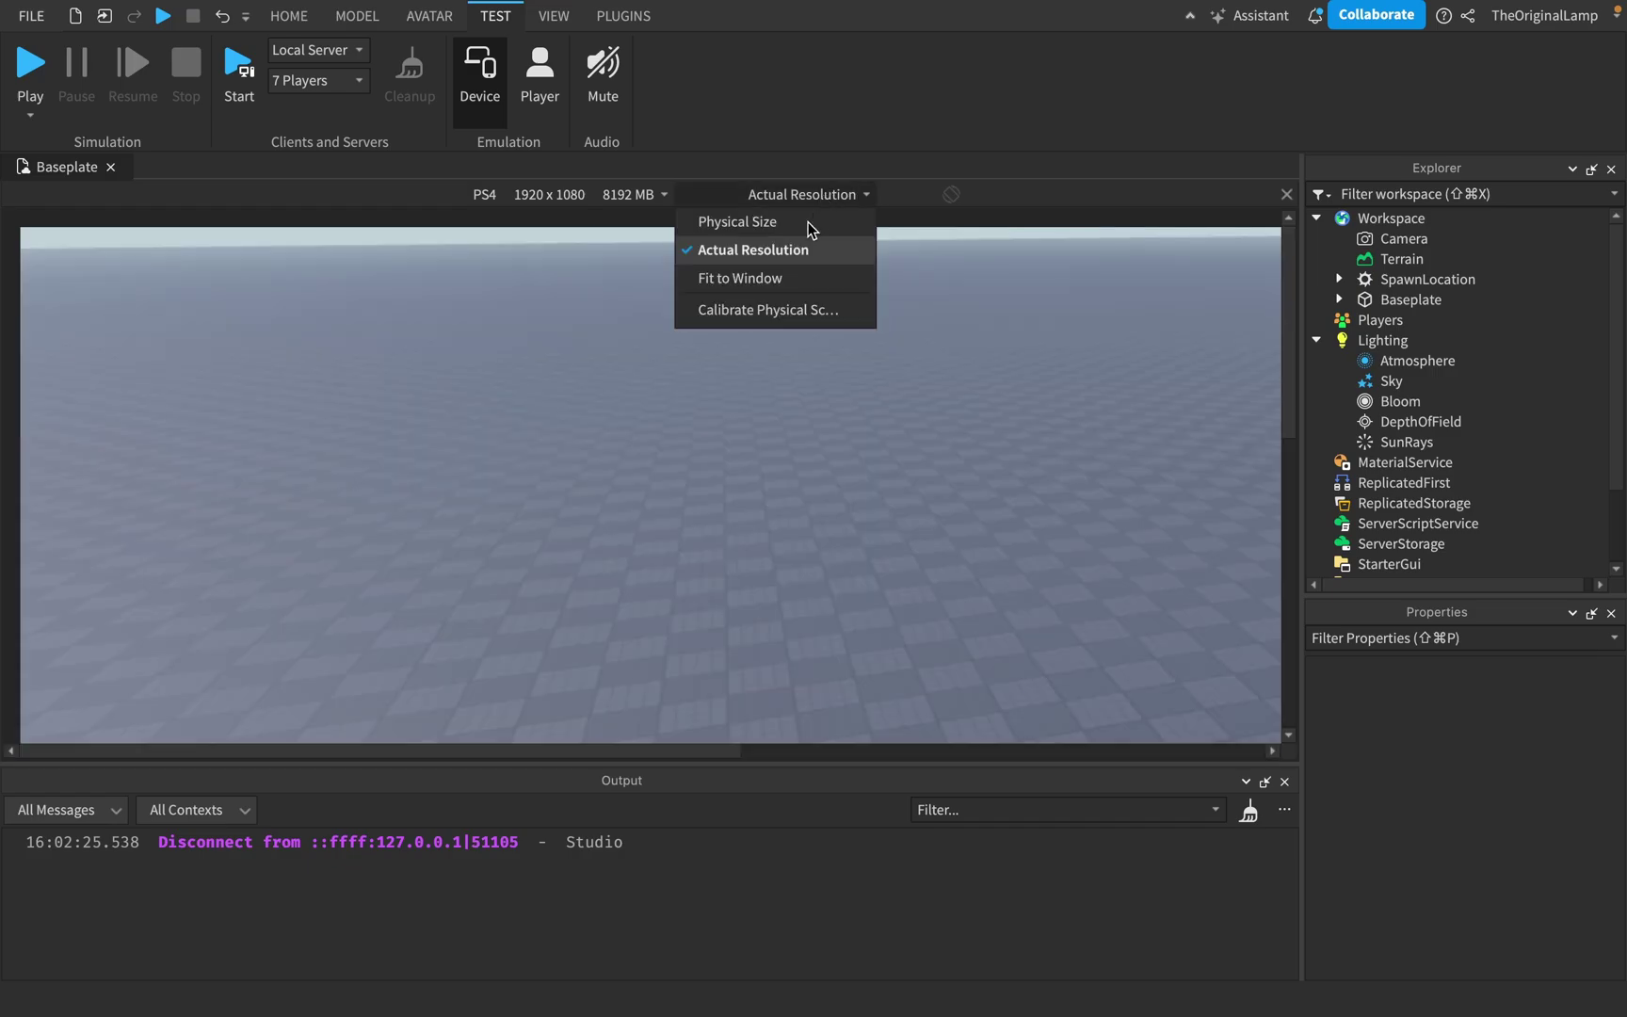
{"action": "left_click", "coordinate": [806, 222]}
{"action": "left_click", "coordinate": [828, 193]}
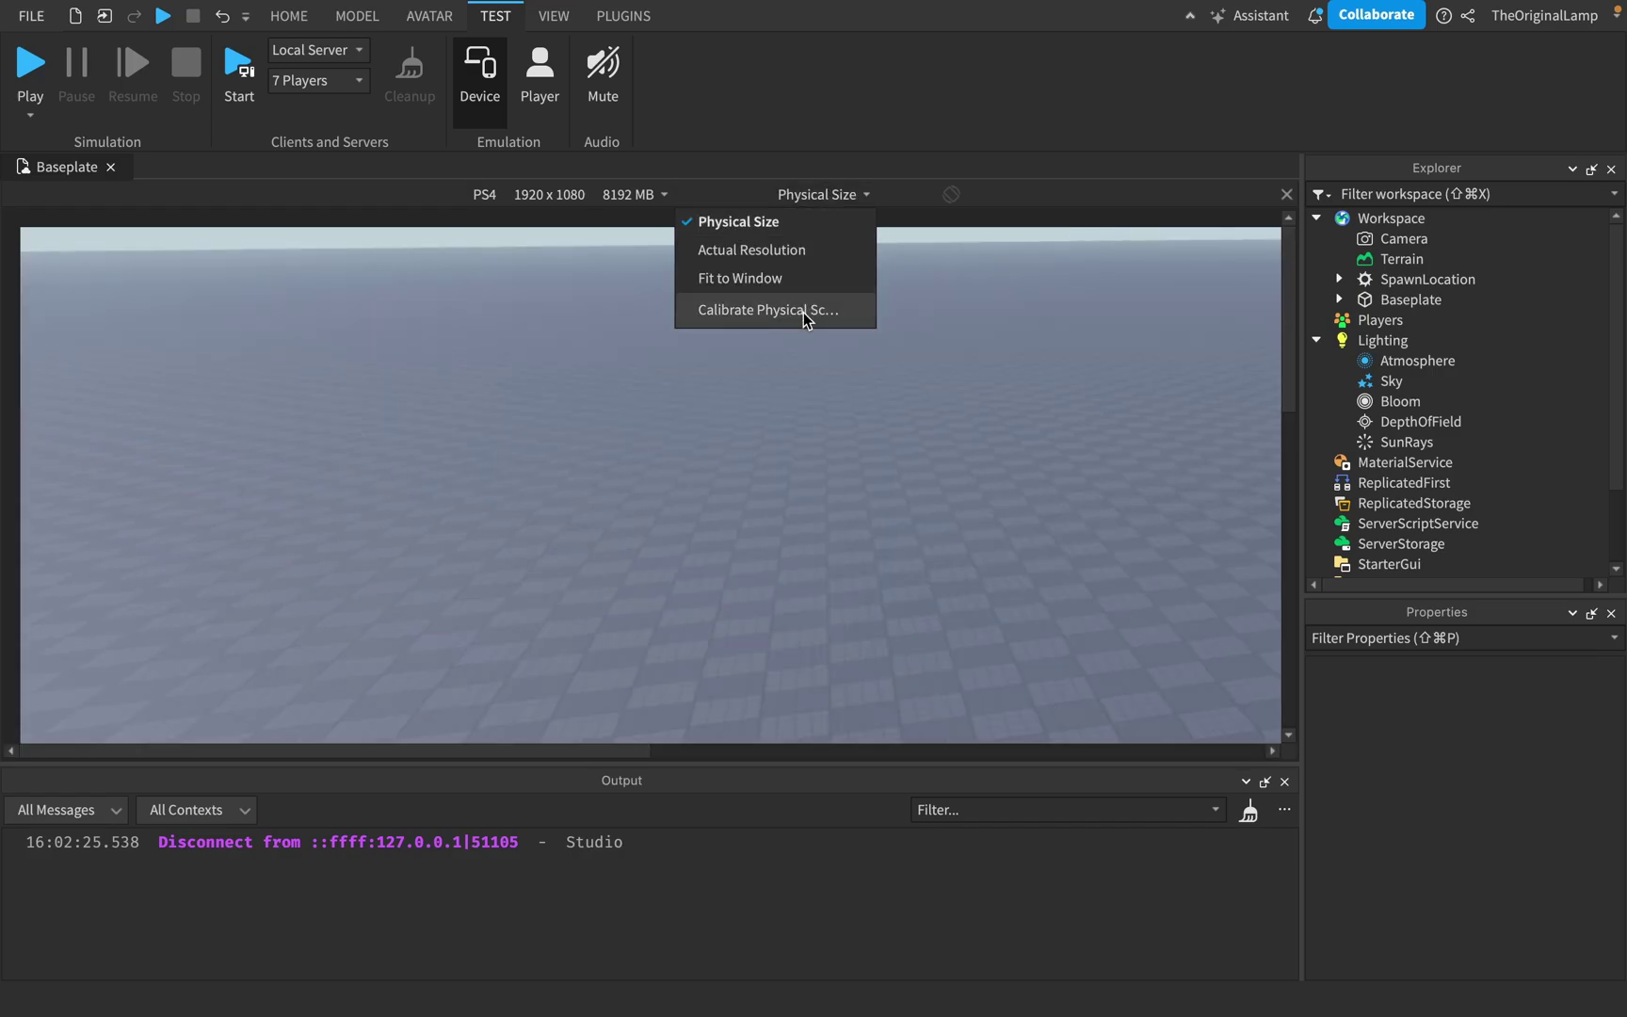
{"action": "left_click", "coordinate": [803, 311]}
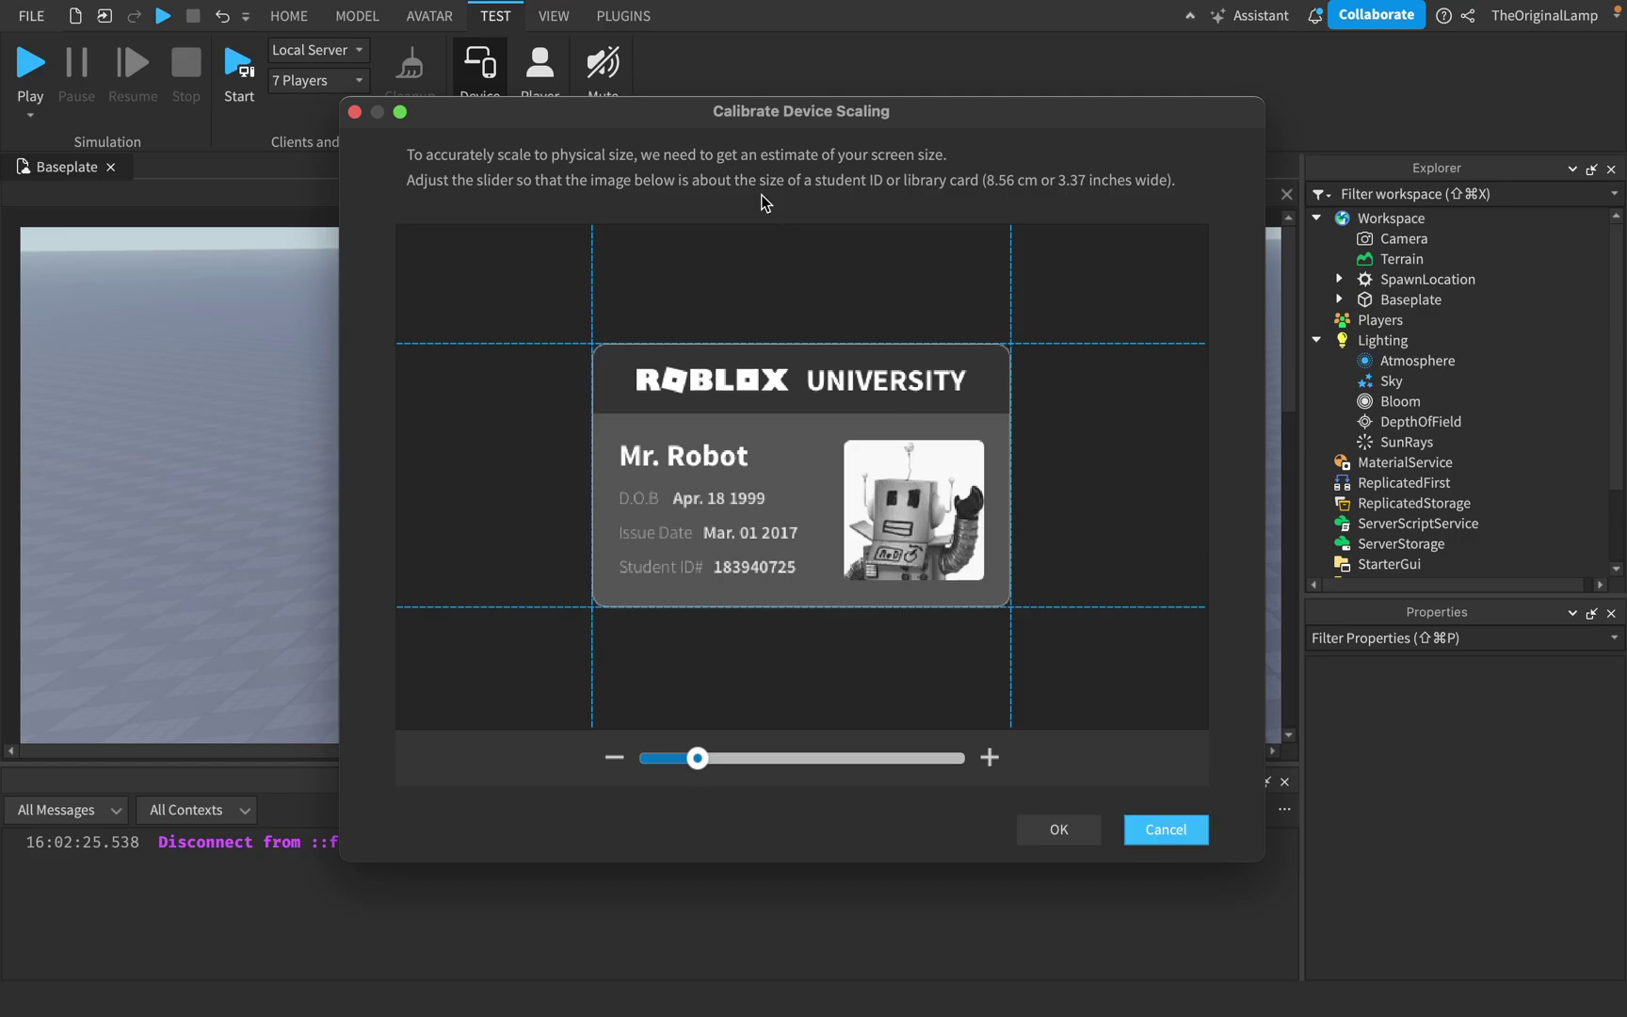
{"action": "key", "text": "Escape"}
- Set the emulated screen's scale to Fit to Window and turn off device emulation
{"action": "left_click", "coordinate": [791, 195]}
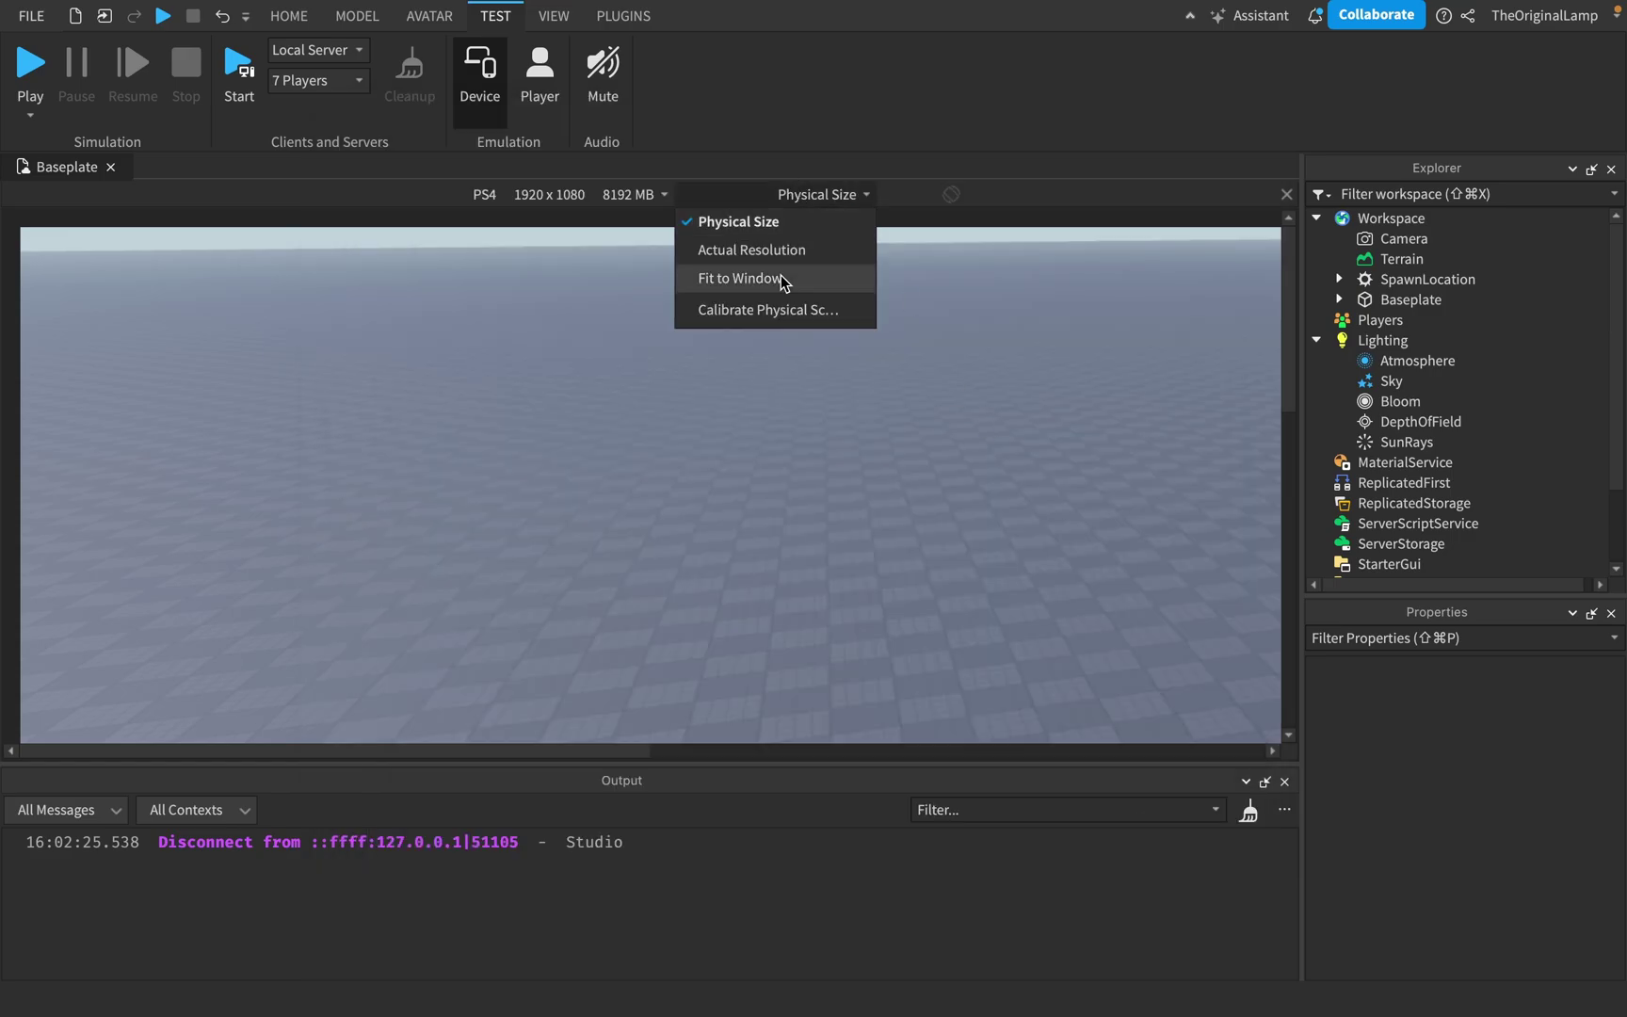
{"action": "left_click", "coordinate": [780, 277]}
{"action": "left_click", "coordinate": [817, 193]}
{"action": "left_click", "coordinate": [818, 193]}
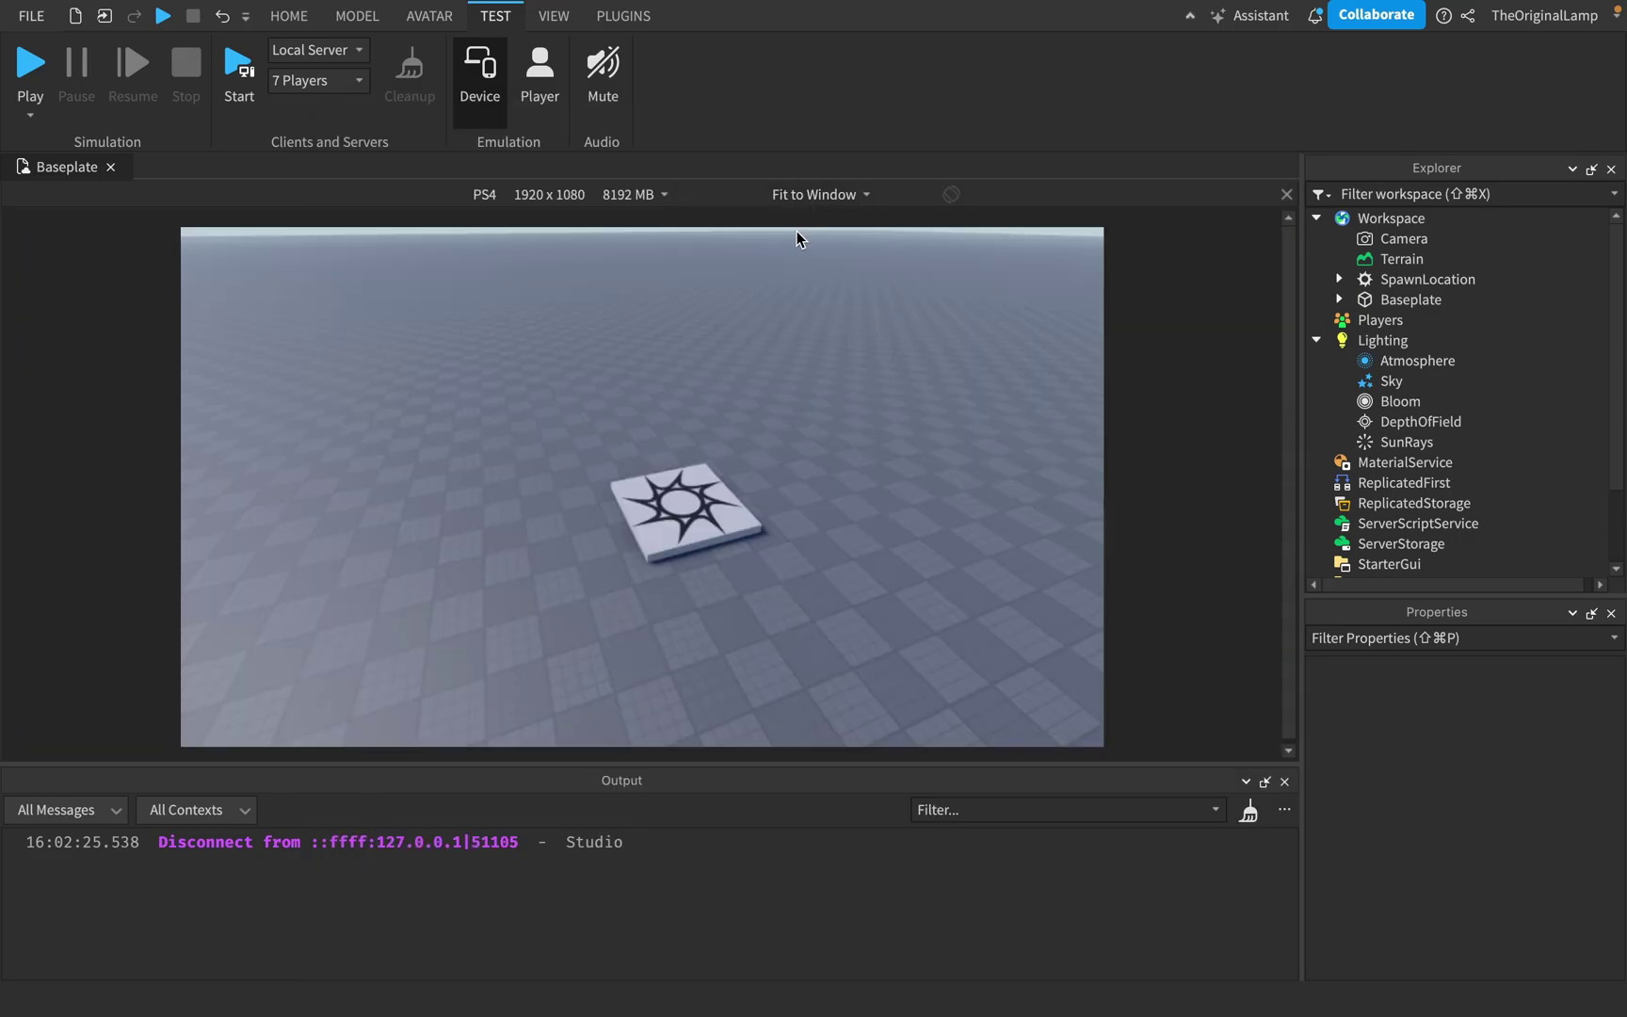
{"action": "left_click", "coordinate": [490, 102]}
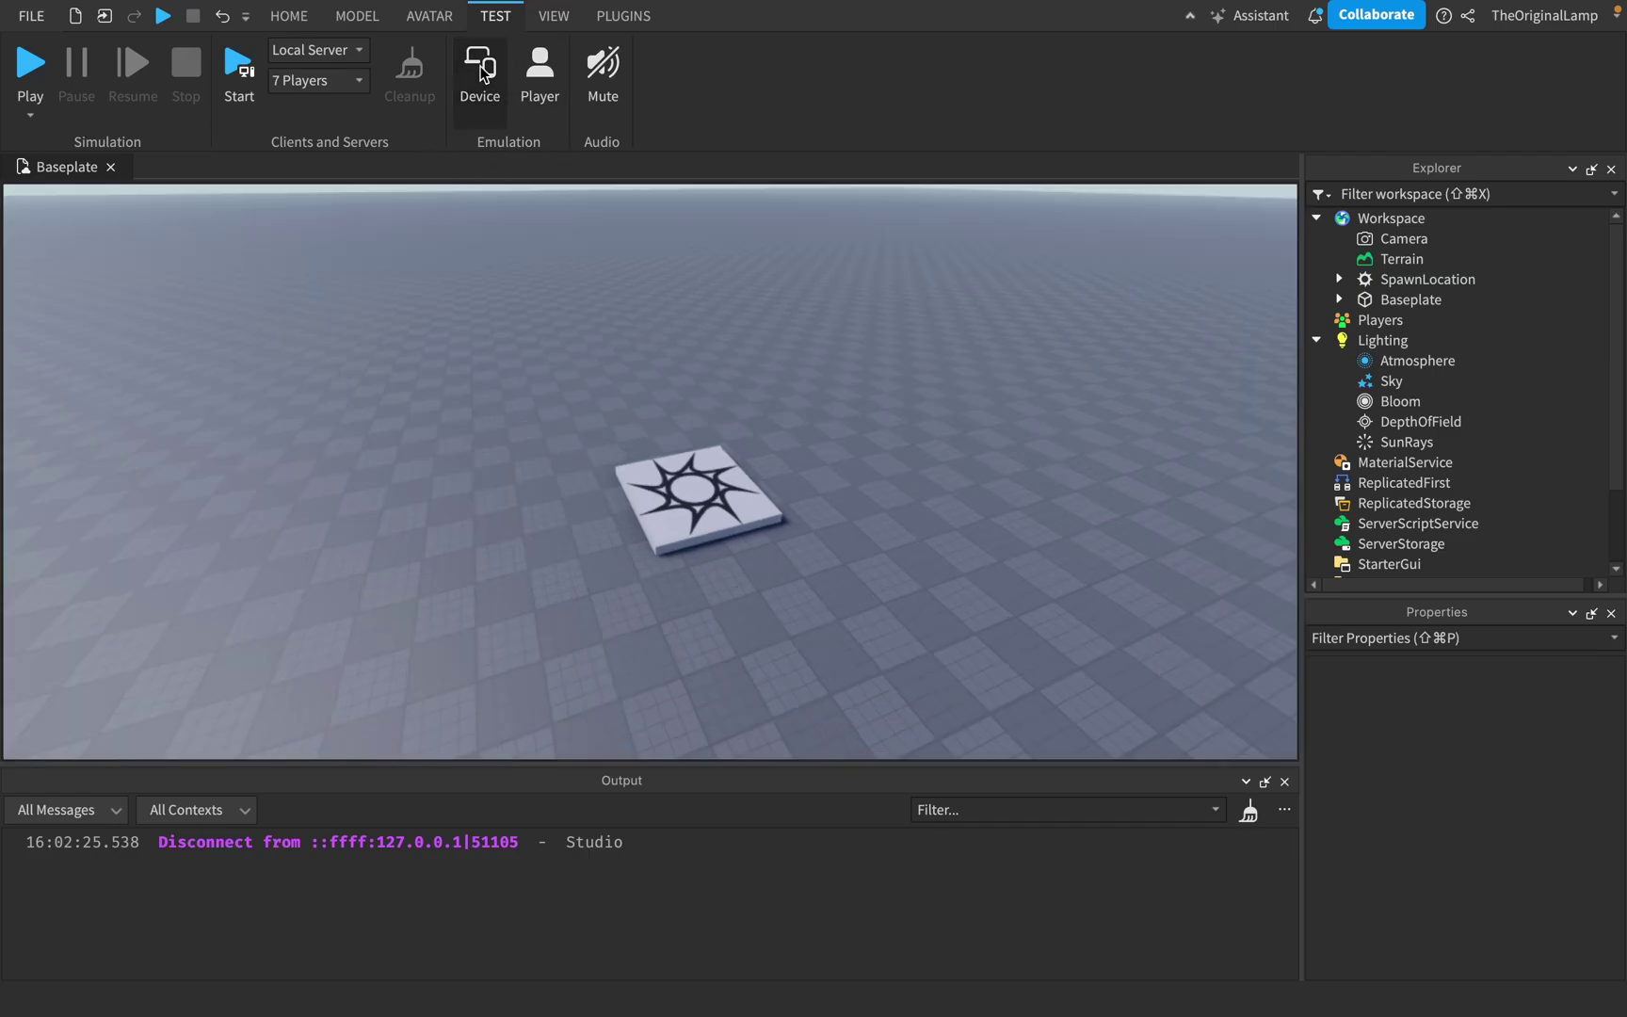
- Open the Player Emulator, move its window clear of the spawn location and enable the test profile
{"action": "left_click", "coordinate": [535, 79]}
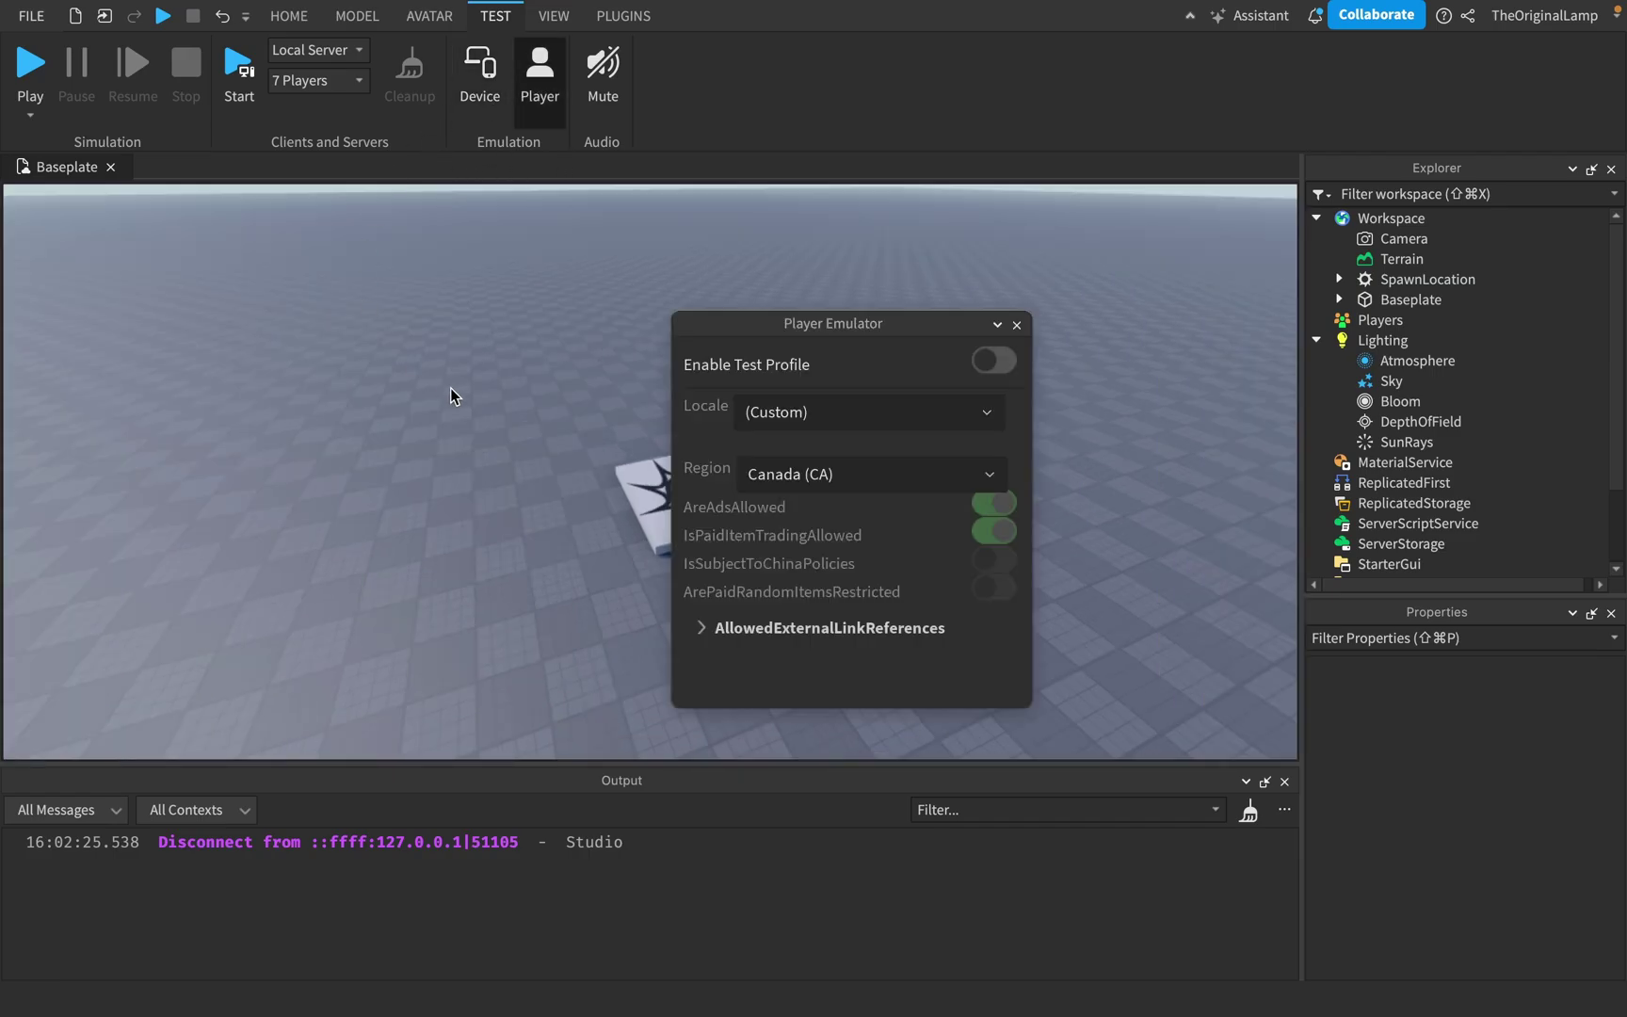
{"action": "left_click_drag", "start_coordinate": [777, 318], "coordinate": [380, 243]}
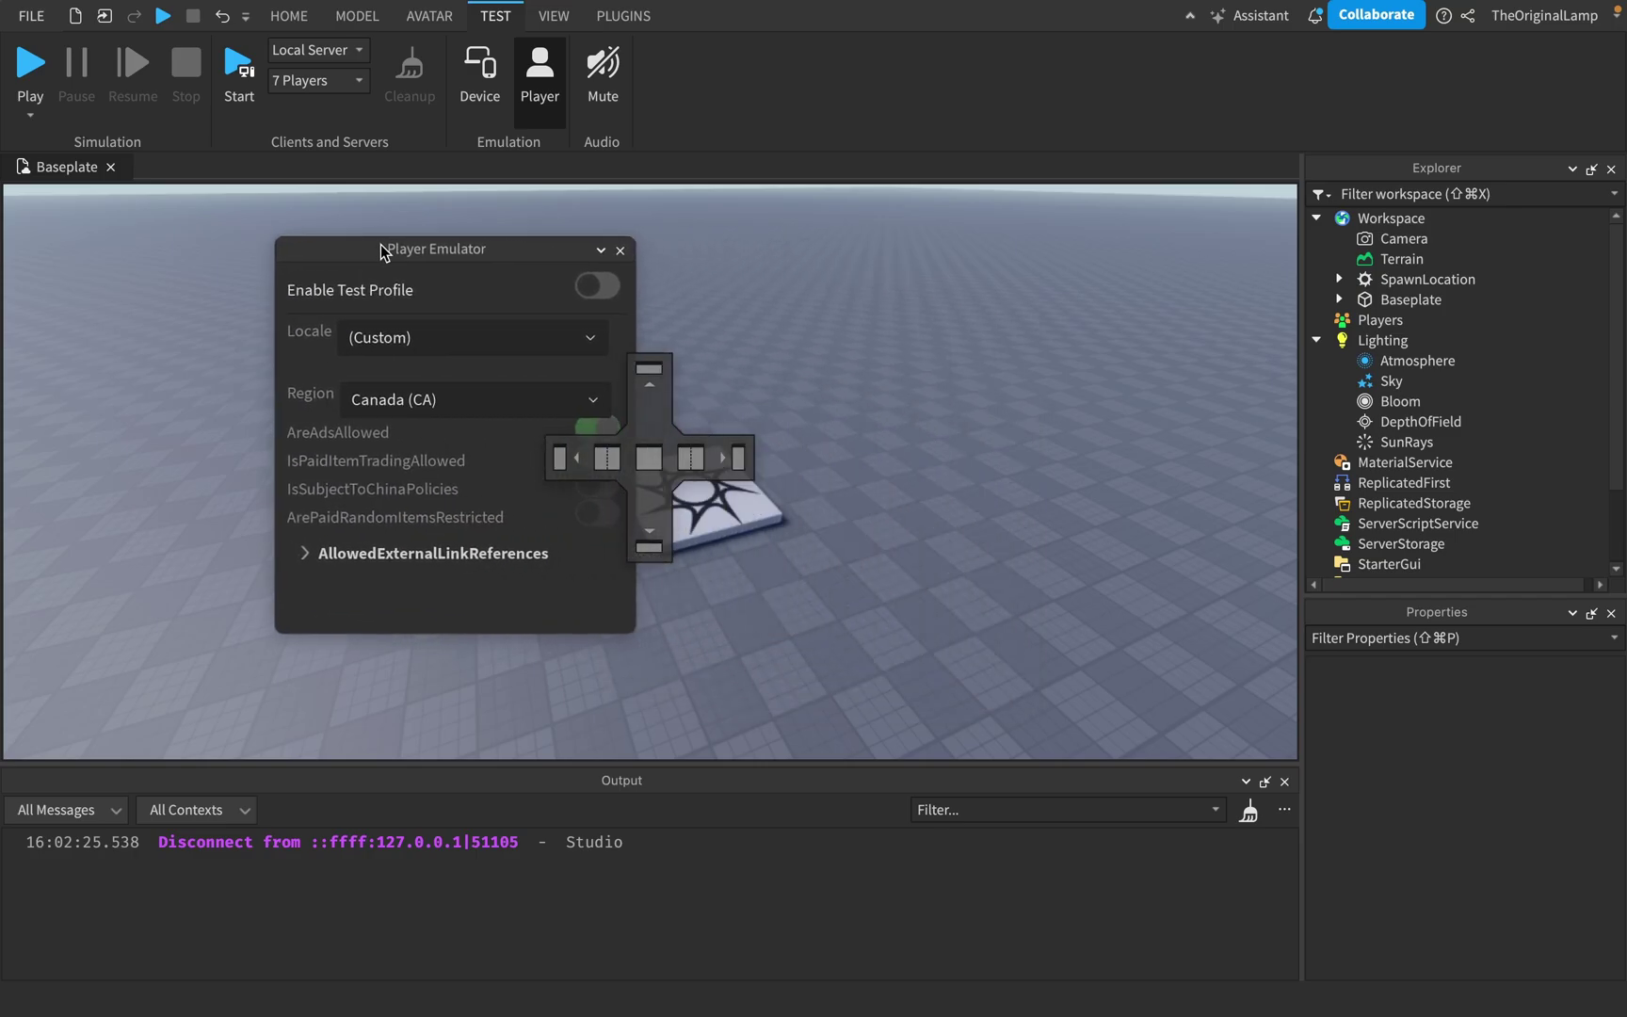
{"action": "left_click_drag", "start_coordinate": [510, 255], "coordinate": [443, 258]}
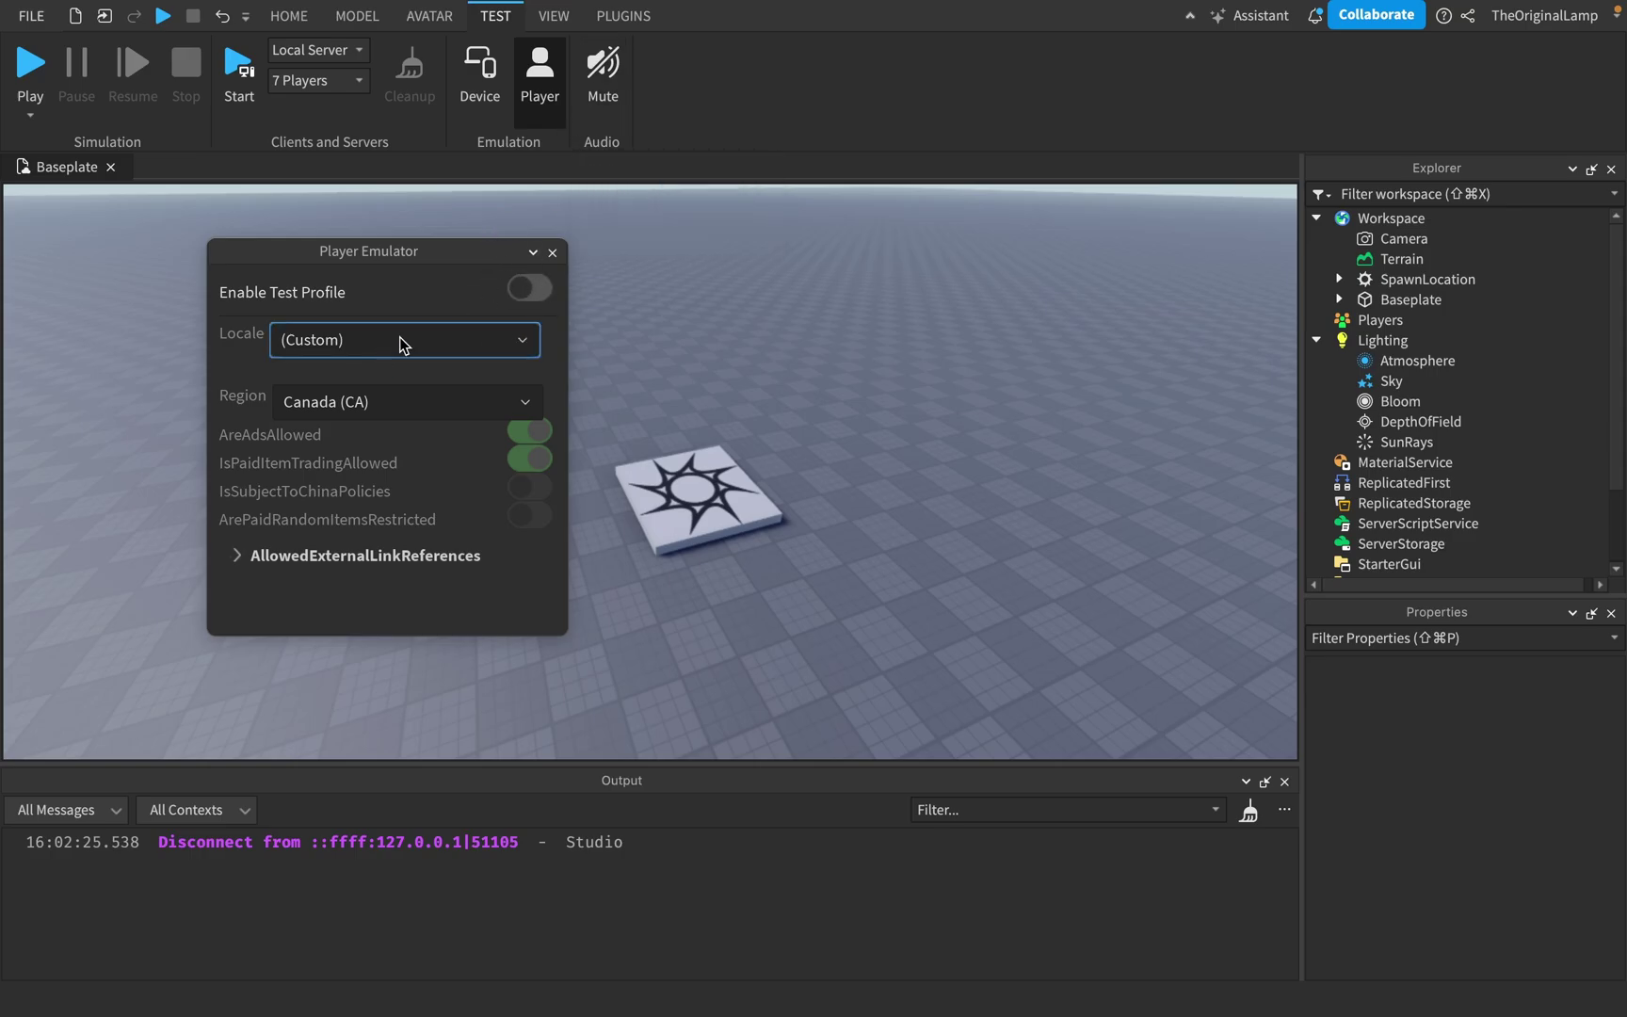
{"action": "left_click", "coordinate": [529, 288]}
- Look at the languages offered for the test profile's Locale
{"action": "left_click", "coordinate": [524, 344]}
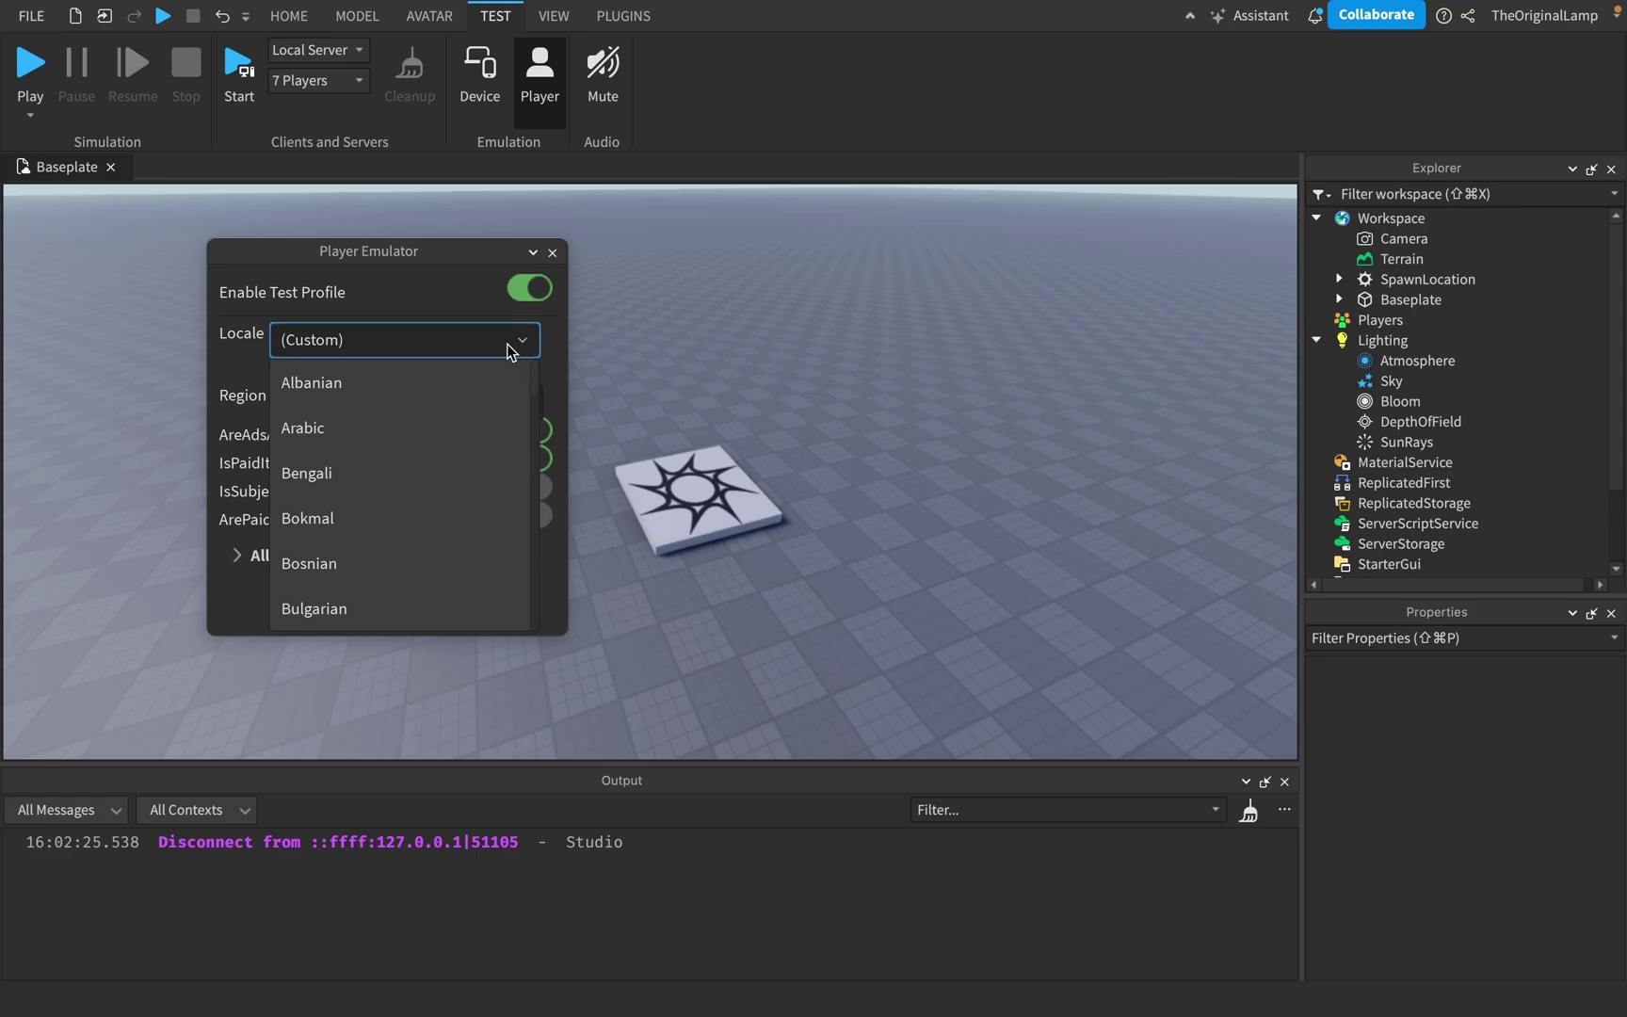
{"action": "left_click", "coordinate": [424, 344]}
{"action": "left_click", "coordinate": [424, 344]}
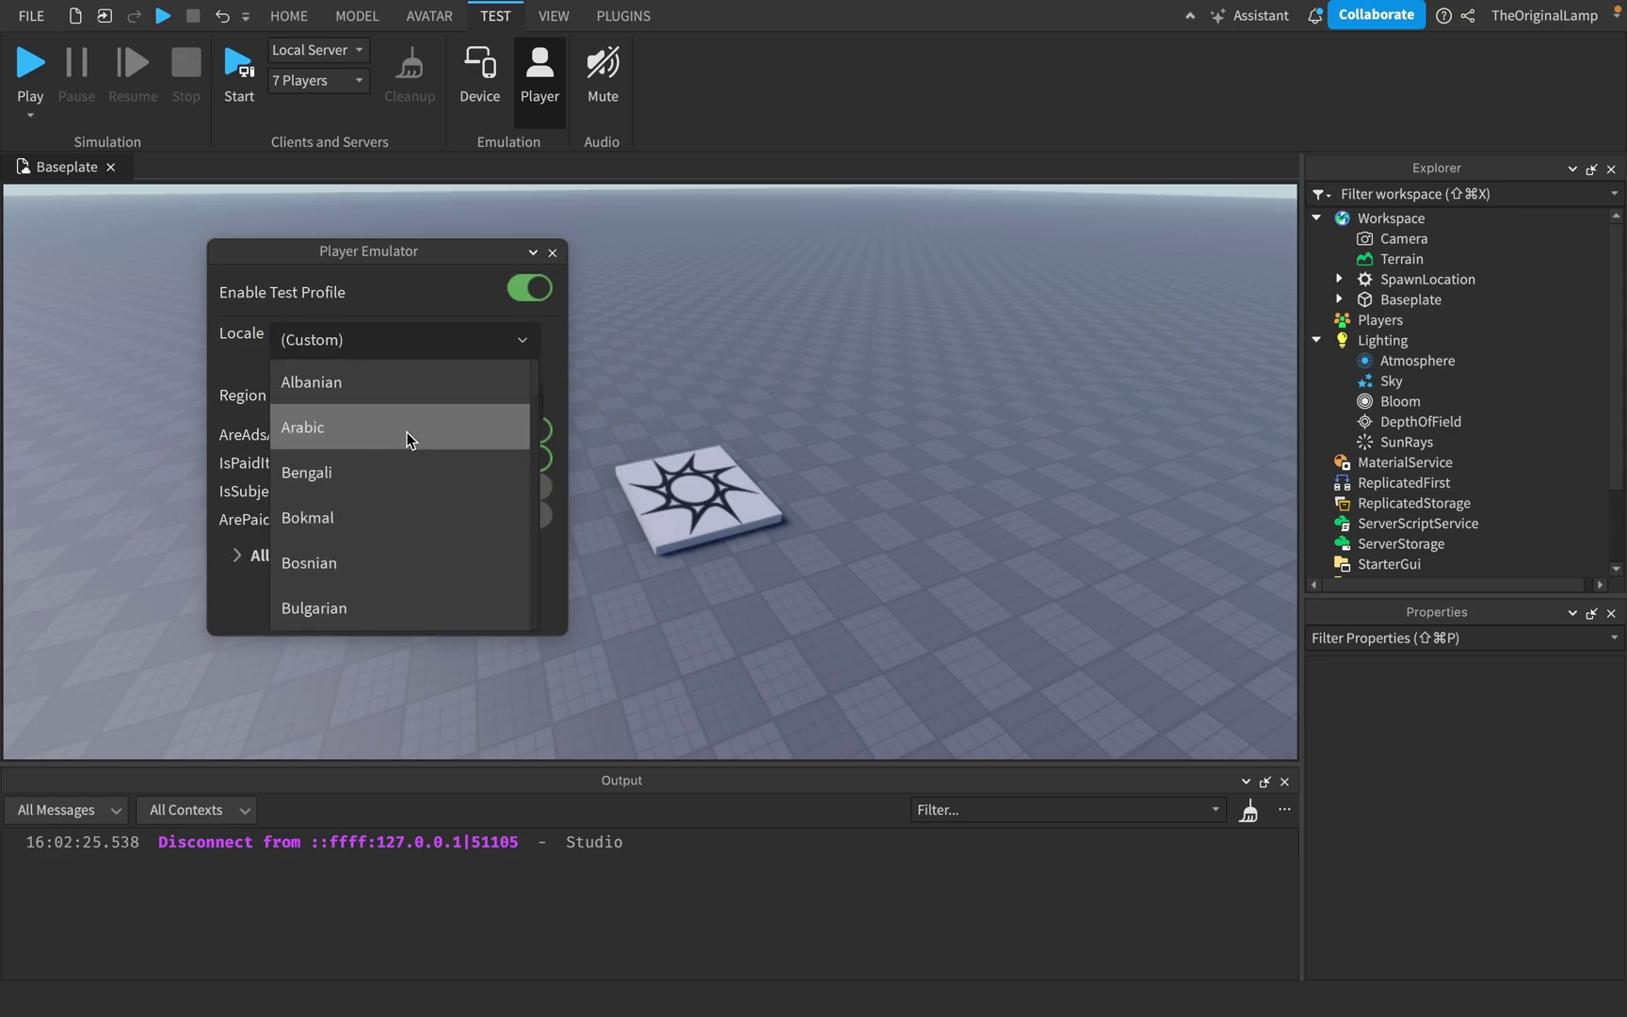
{"action": "left_click", "coordinate": [518, 337]}
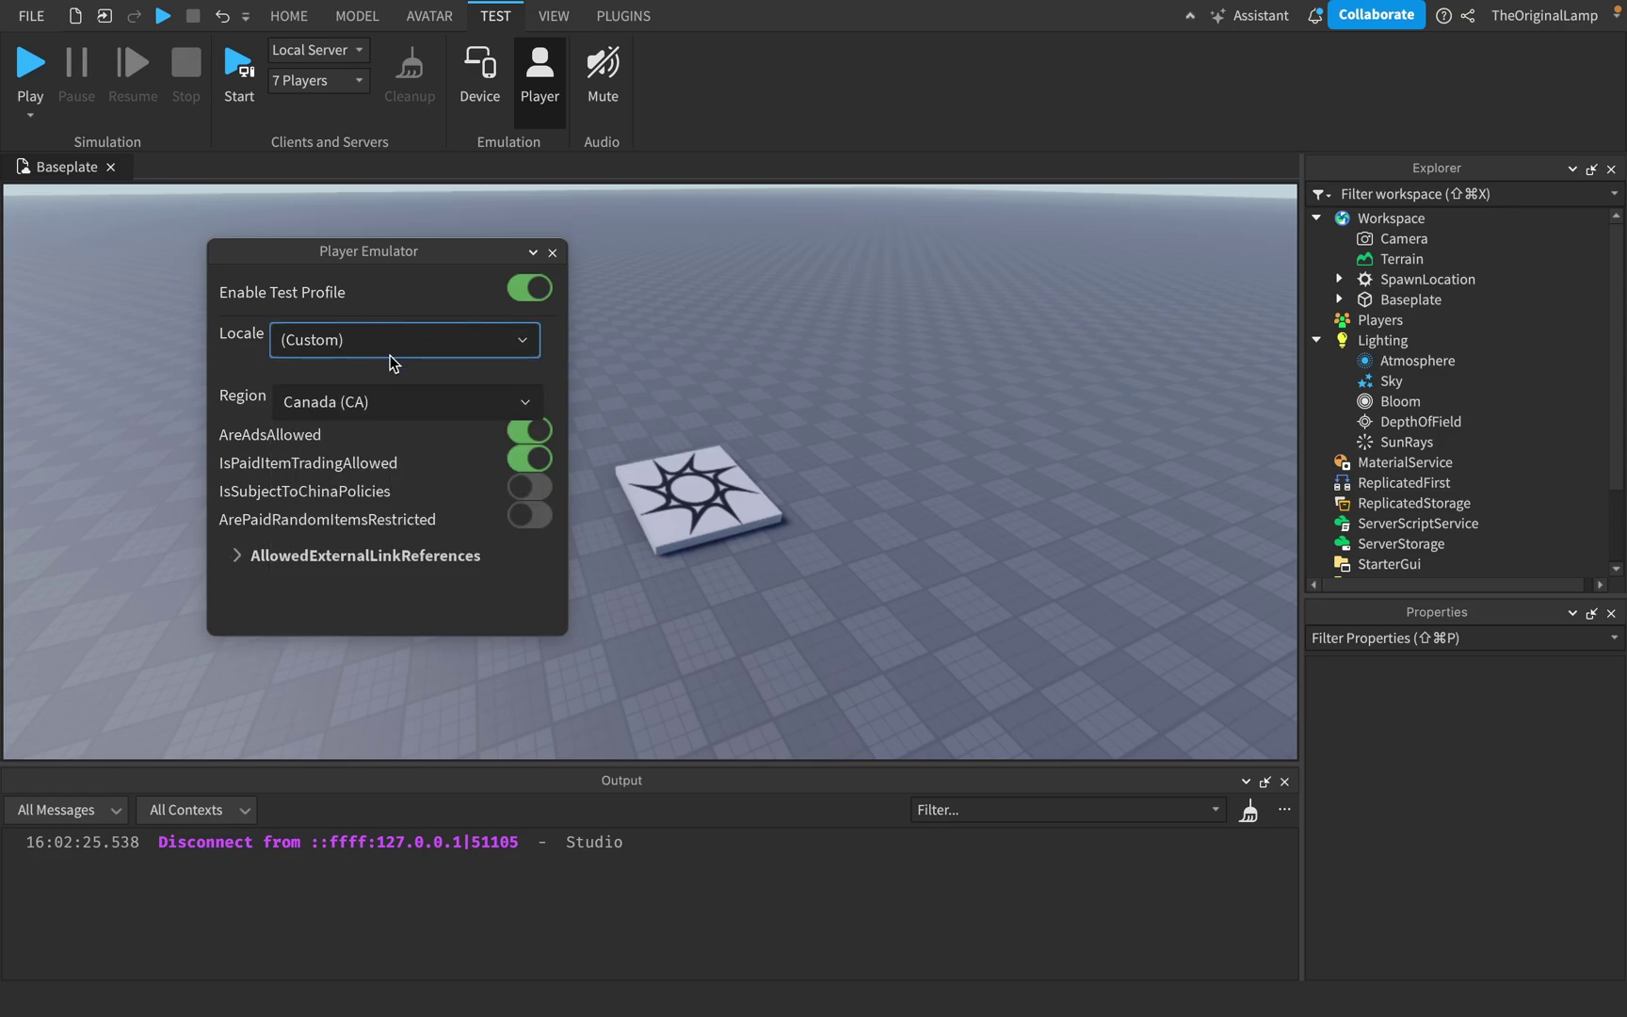
- Browse the countries offered for the test profile's Region
{"action": "left_click", "coordinate": [442, 402]}
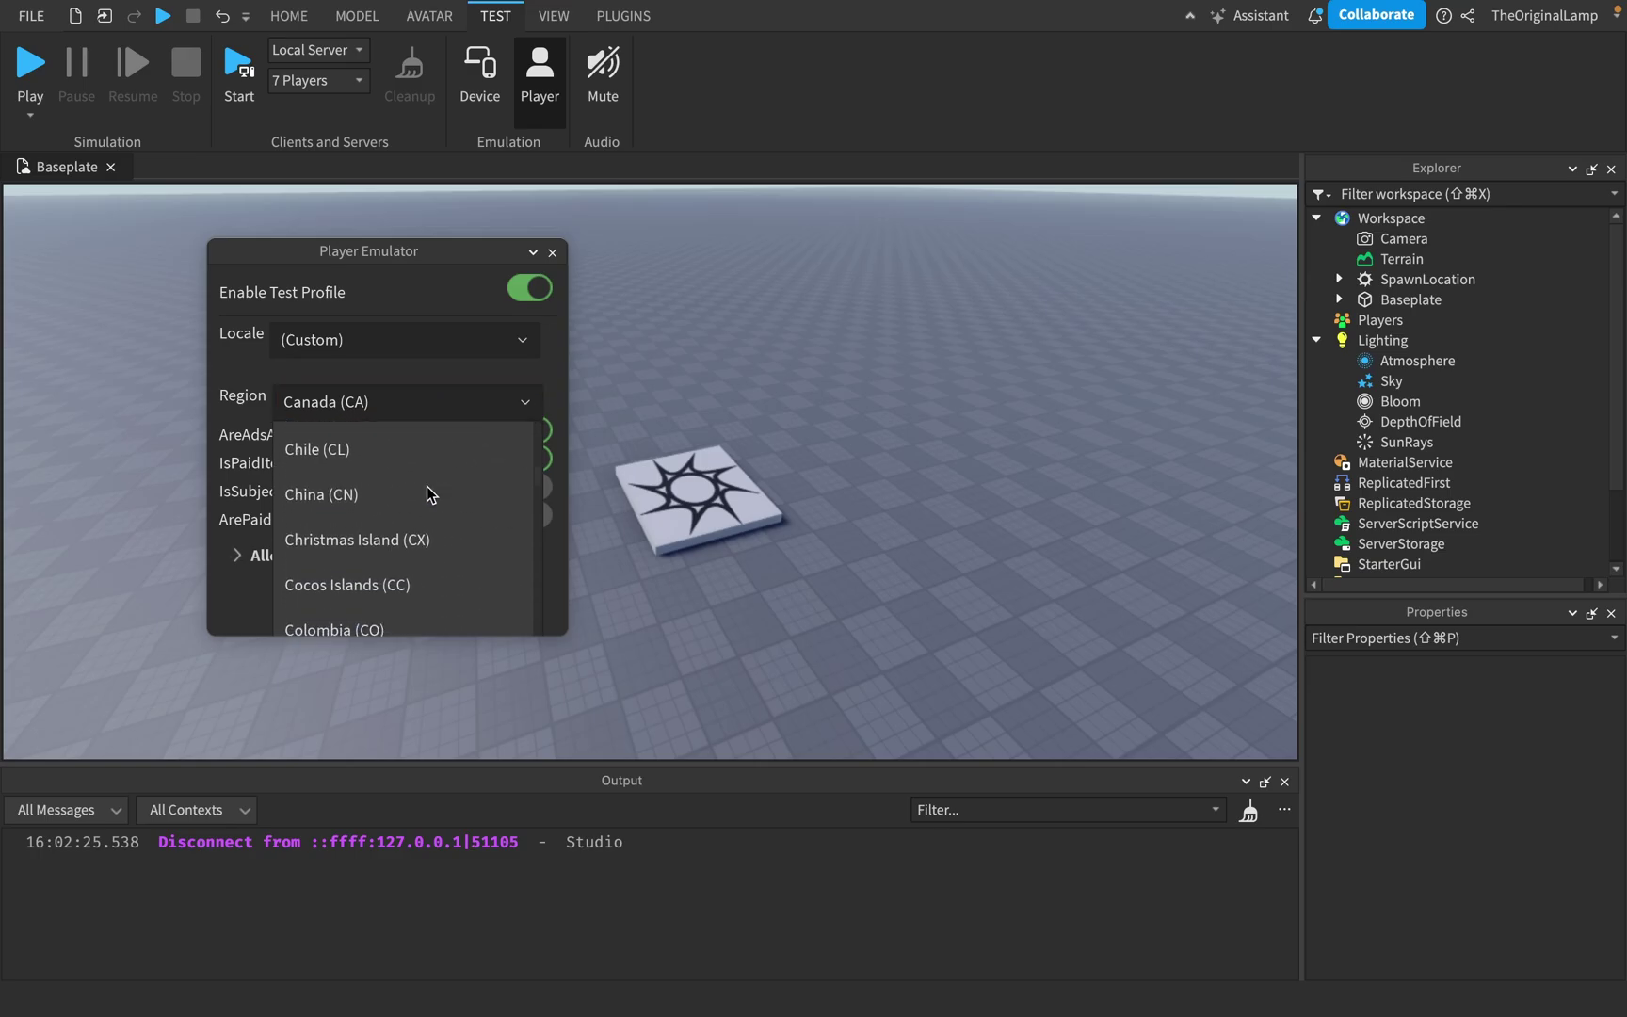
{"action": "left_click", "coordinate": [478, 391]}
{"action": "left_click", "coordinate": [478, 391]}
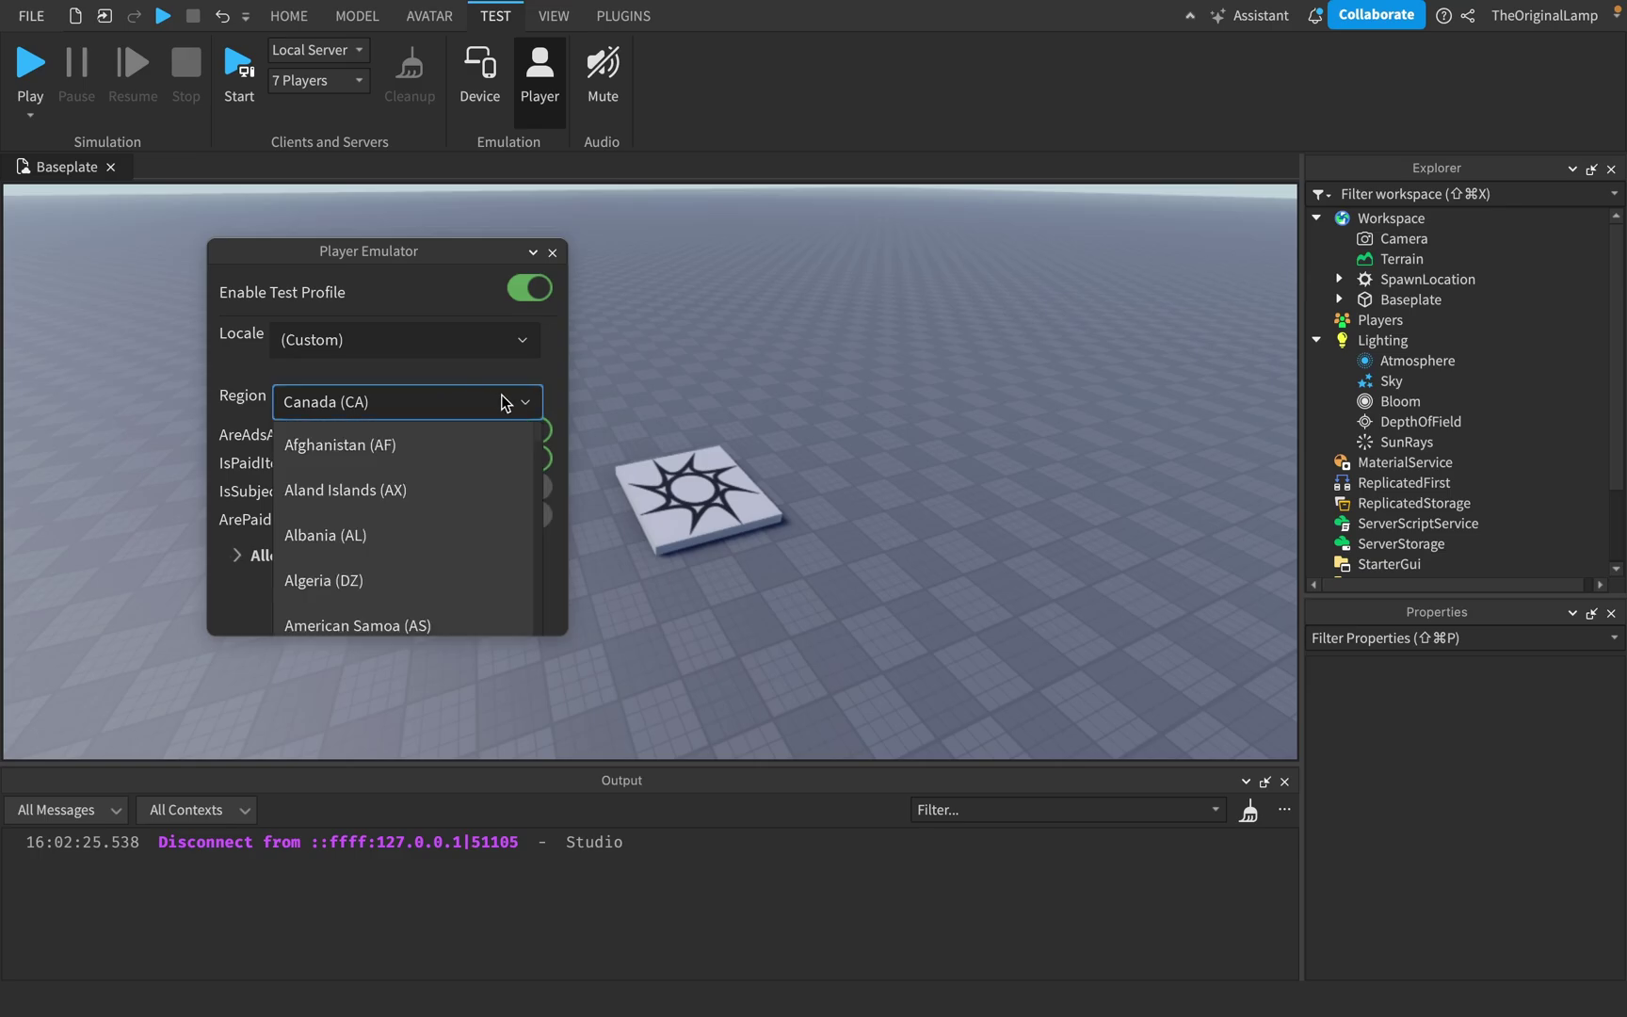
{"action": "scroll", "coordinate": [464, 446], "scroll_direction": "down", "scroll_amount": 5}
{"action": "scroll", "coordinate": [464, 446], "scroll_direction": "down", "scroll_amount": 7}
{"action": "scroll", "coordinate": [464, 446], "scroll_direction": "up", "scroll_amount": 12}
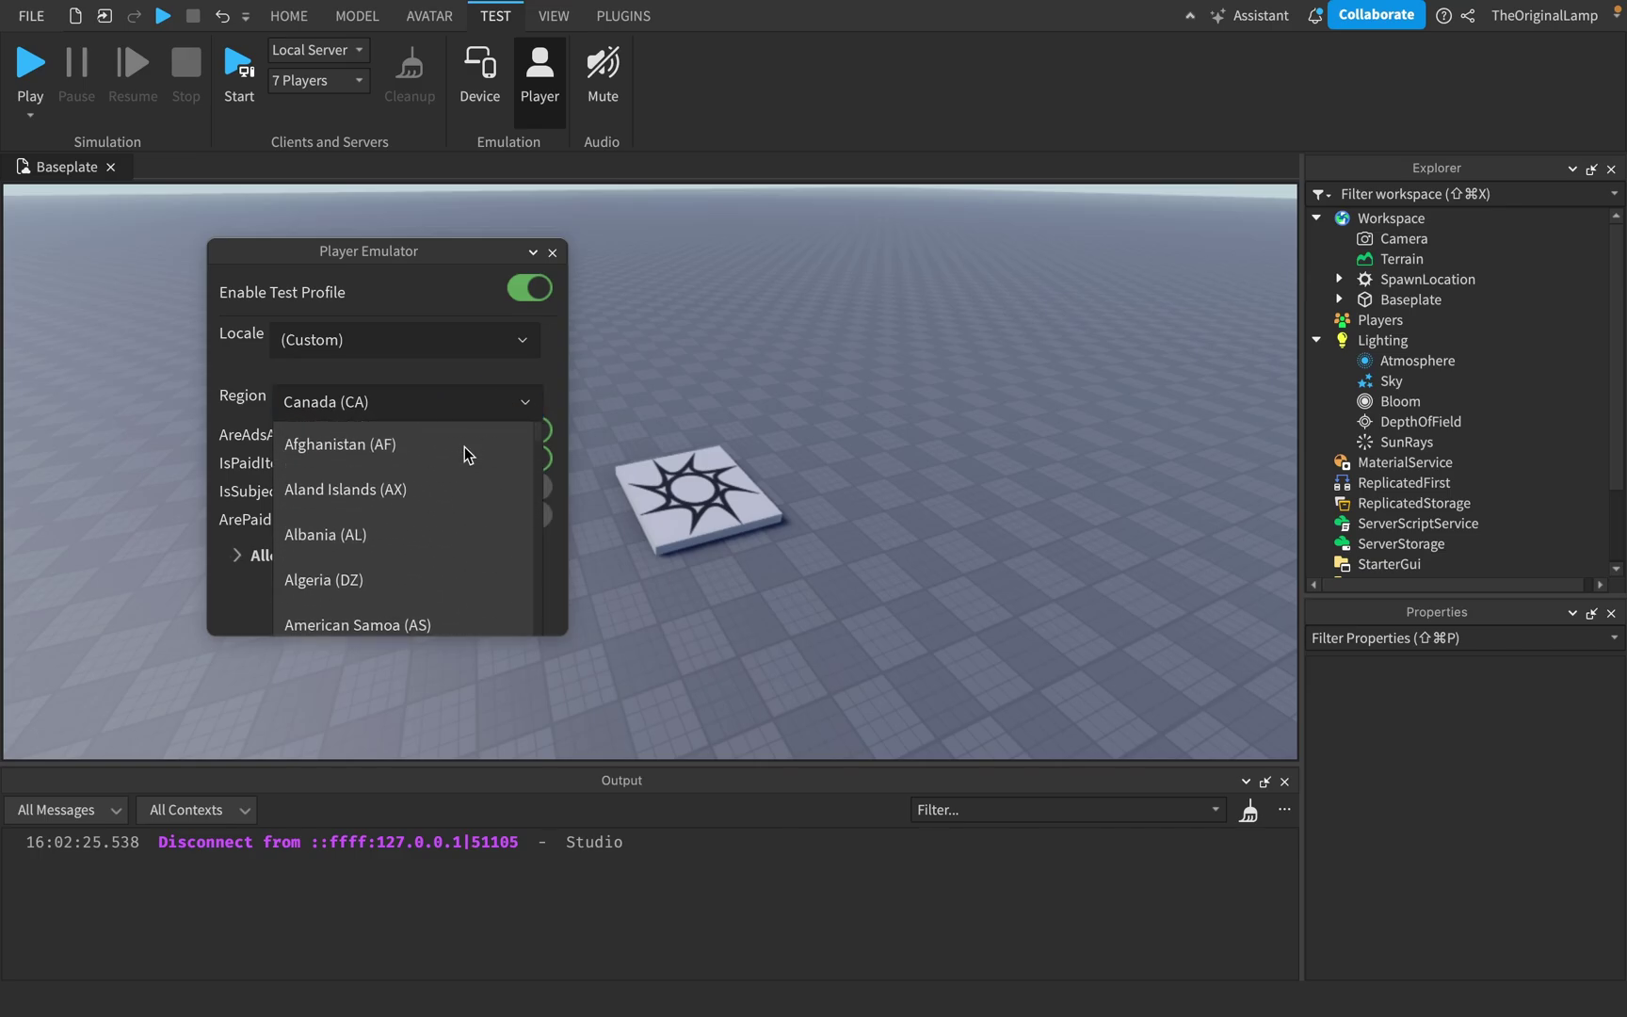
- Review the Locale and Region options again and inspect the entries under AllowedExternalLinkReferences
{"action": "left_click", "coordinate": [483, 339]}
{"action": "scroll", "coordinate": [454, 424], "scroll_direction": "down", "scroll_amount": 10}
{"action": "left_click", "coordinate": [503, 343]}
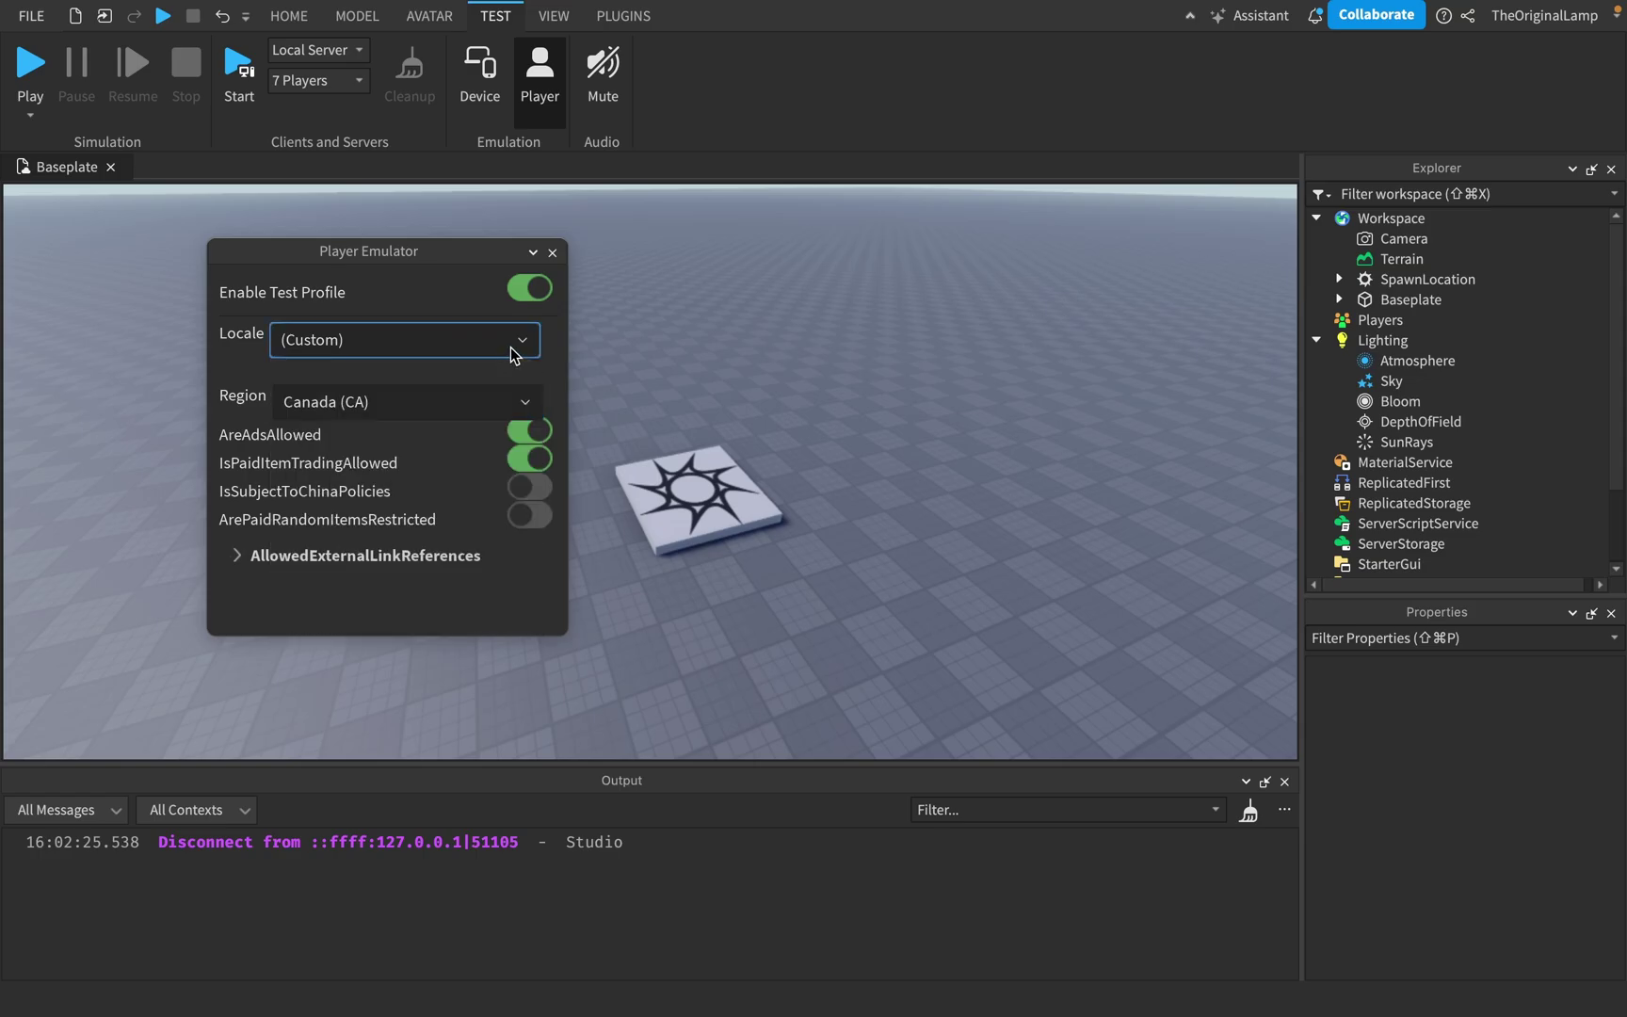
{"action": "left_click", "coordinate": [524, 406]}
{"action": "left_click", "coordinate": [517, 404]}
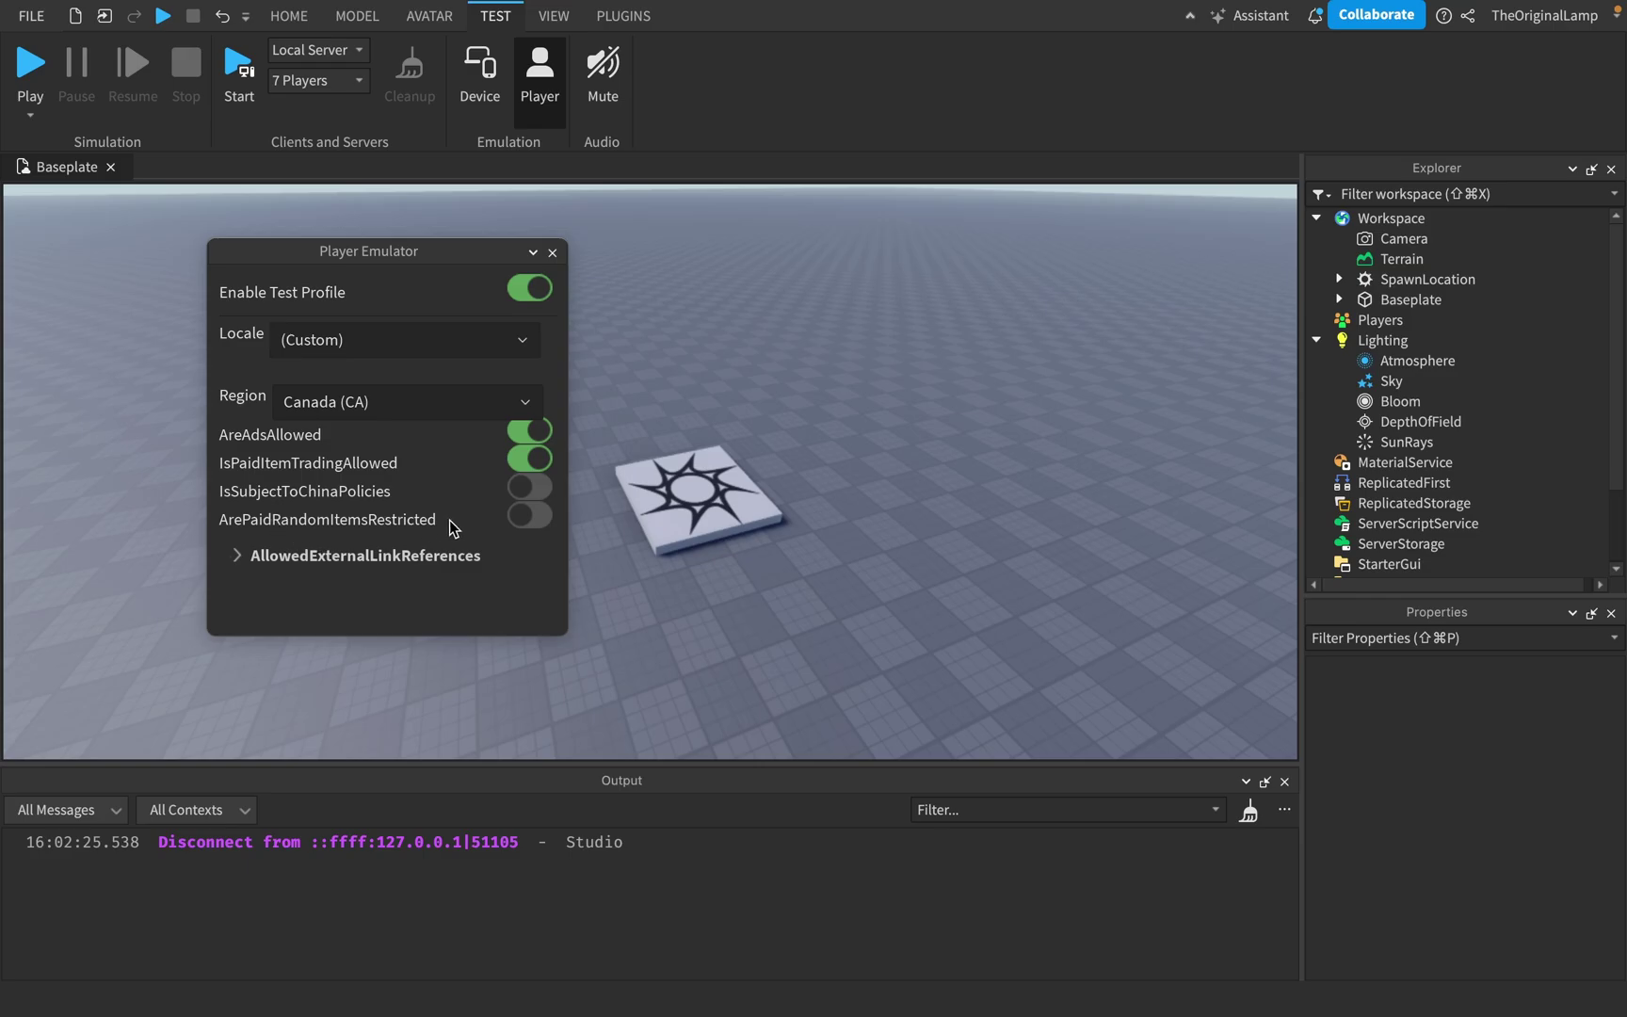
{"action": "left_click", "coordinate": [236, 558]}
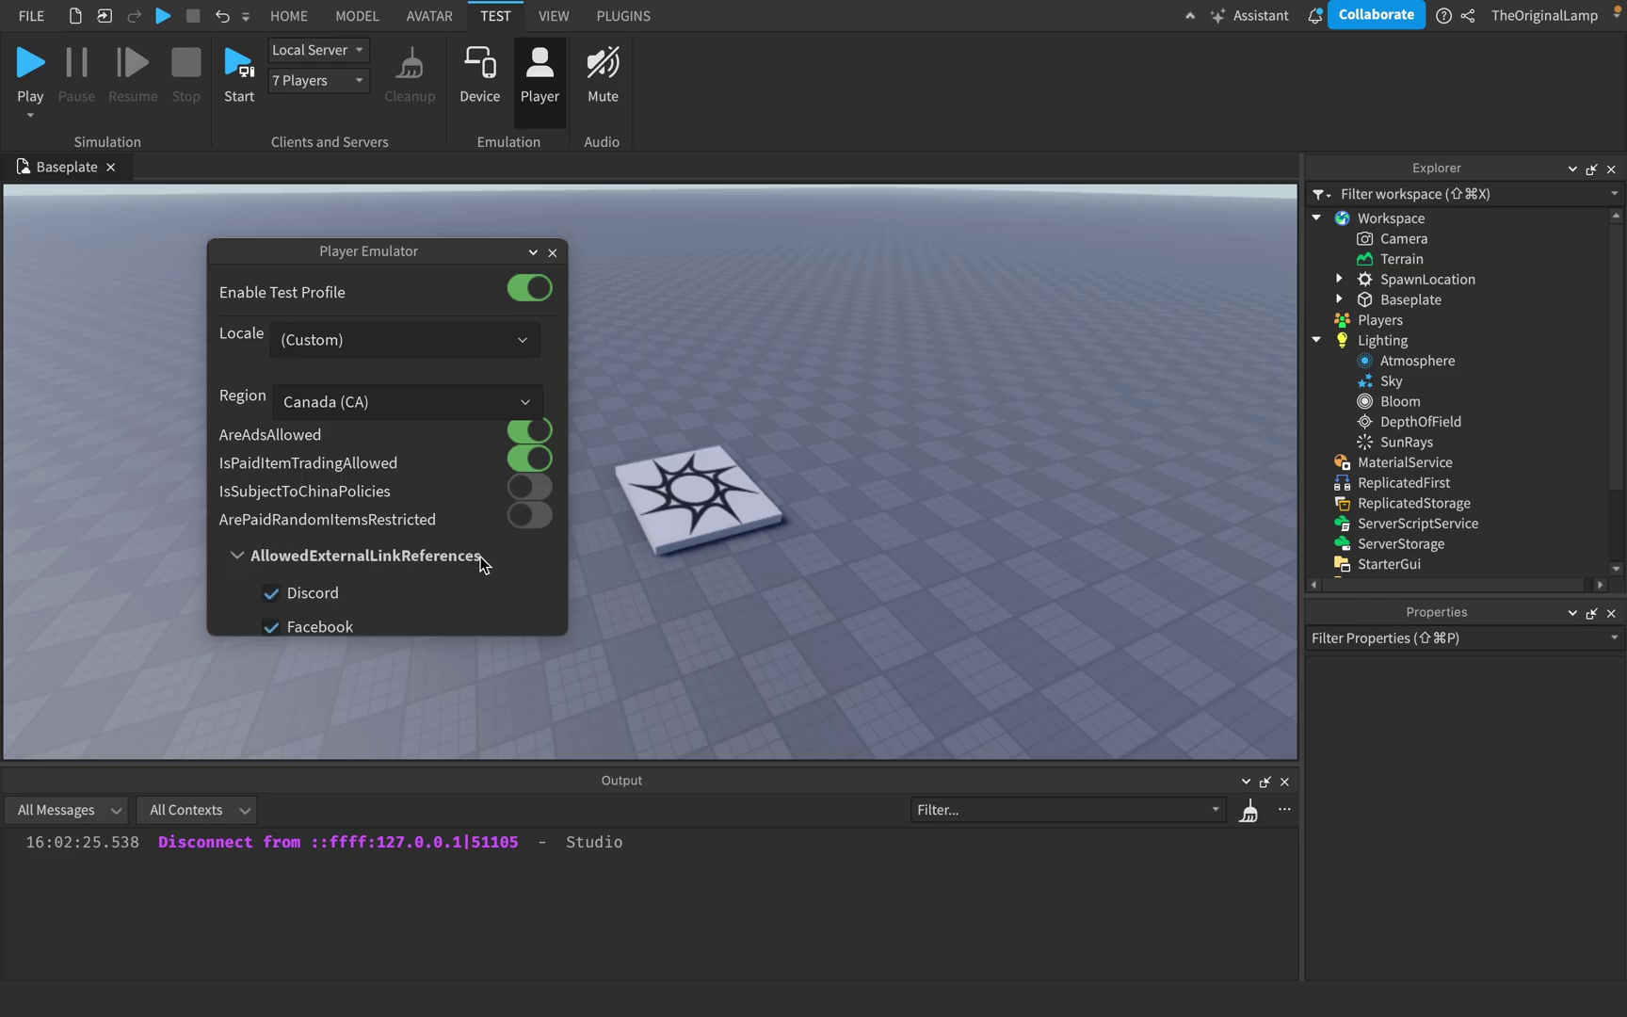
{"action": "left_click", "coordinate": [240, 558]}
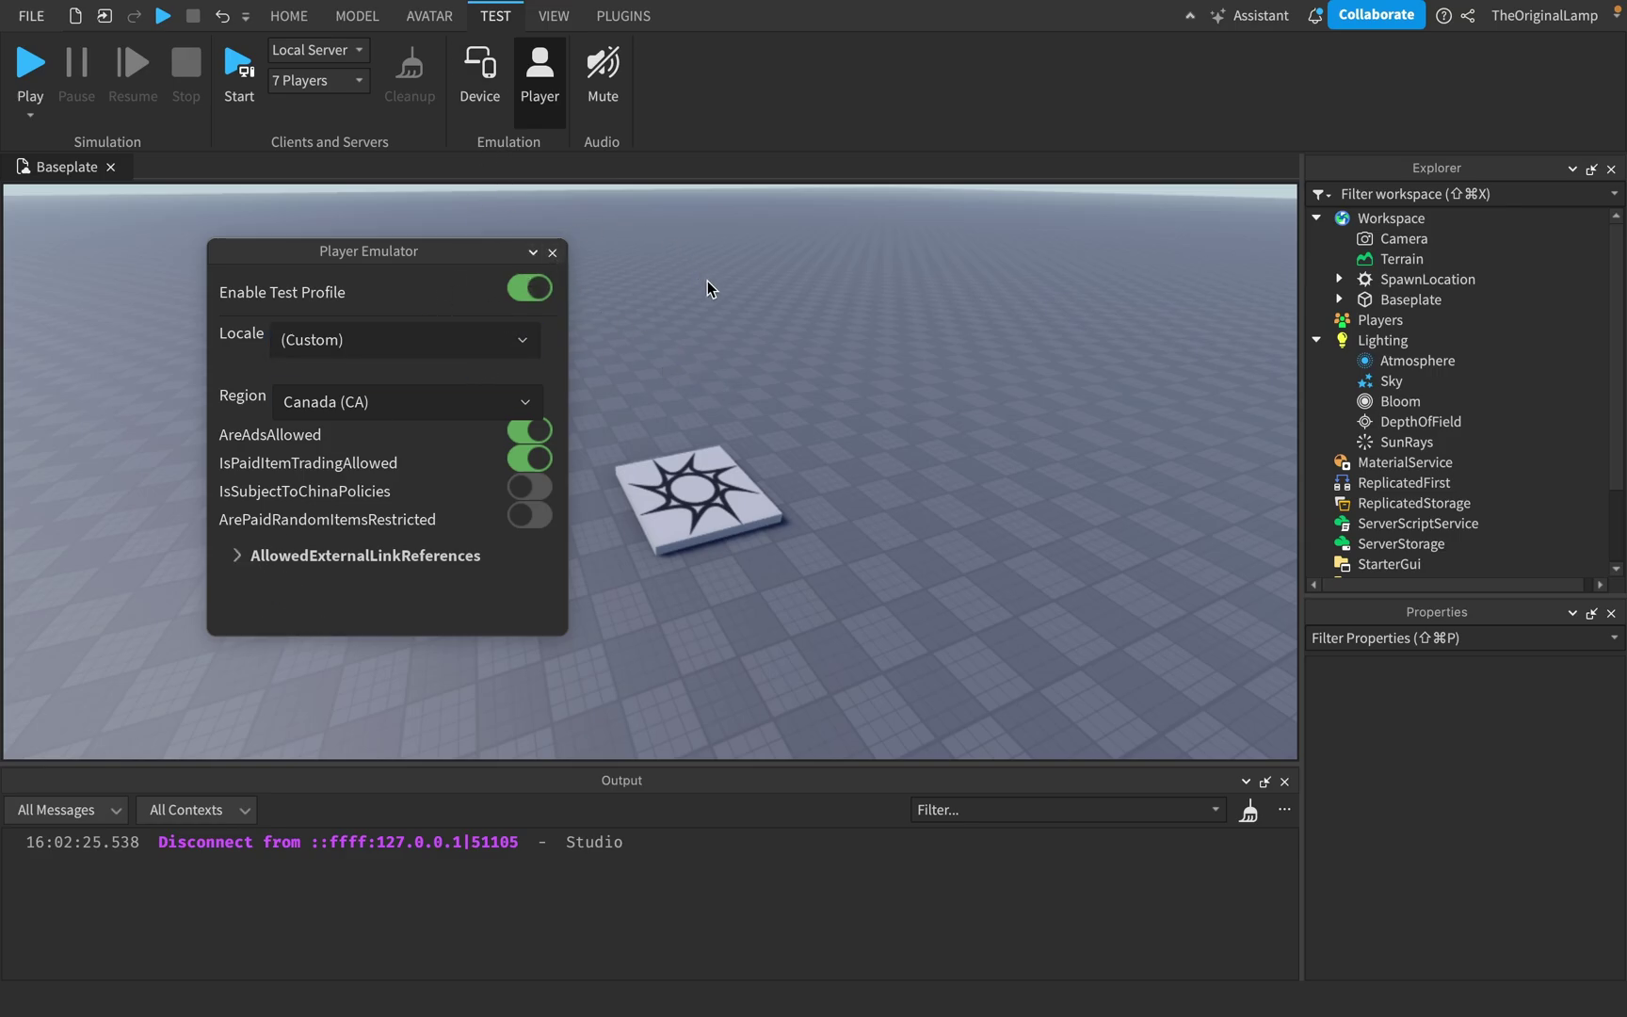
- Set the test profile's Locale to Russian in the Player Emulator
{"action": "left_click", "coordinate": [525, 343]}
{"action": "left_click", "coordinate": [525, 343]}
{"action": "left_click", "coordinate": [527, 344]}
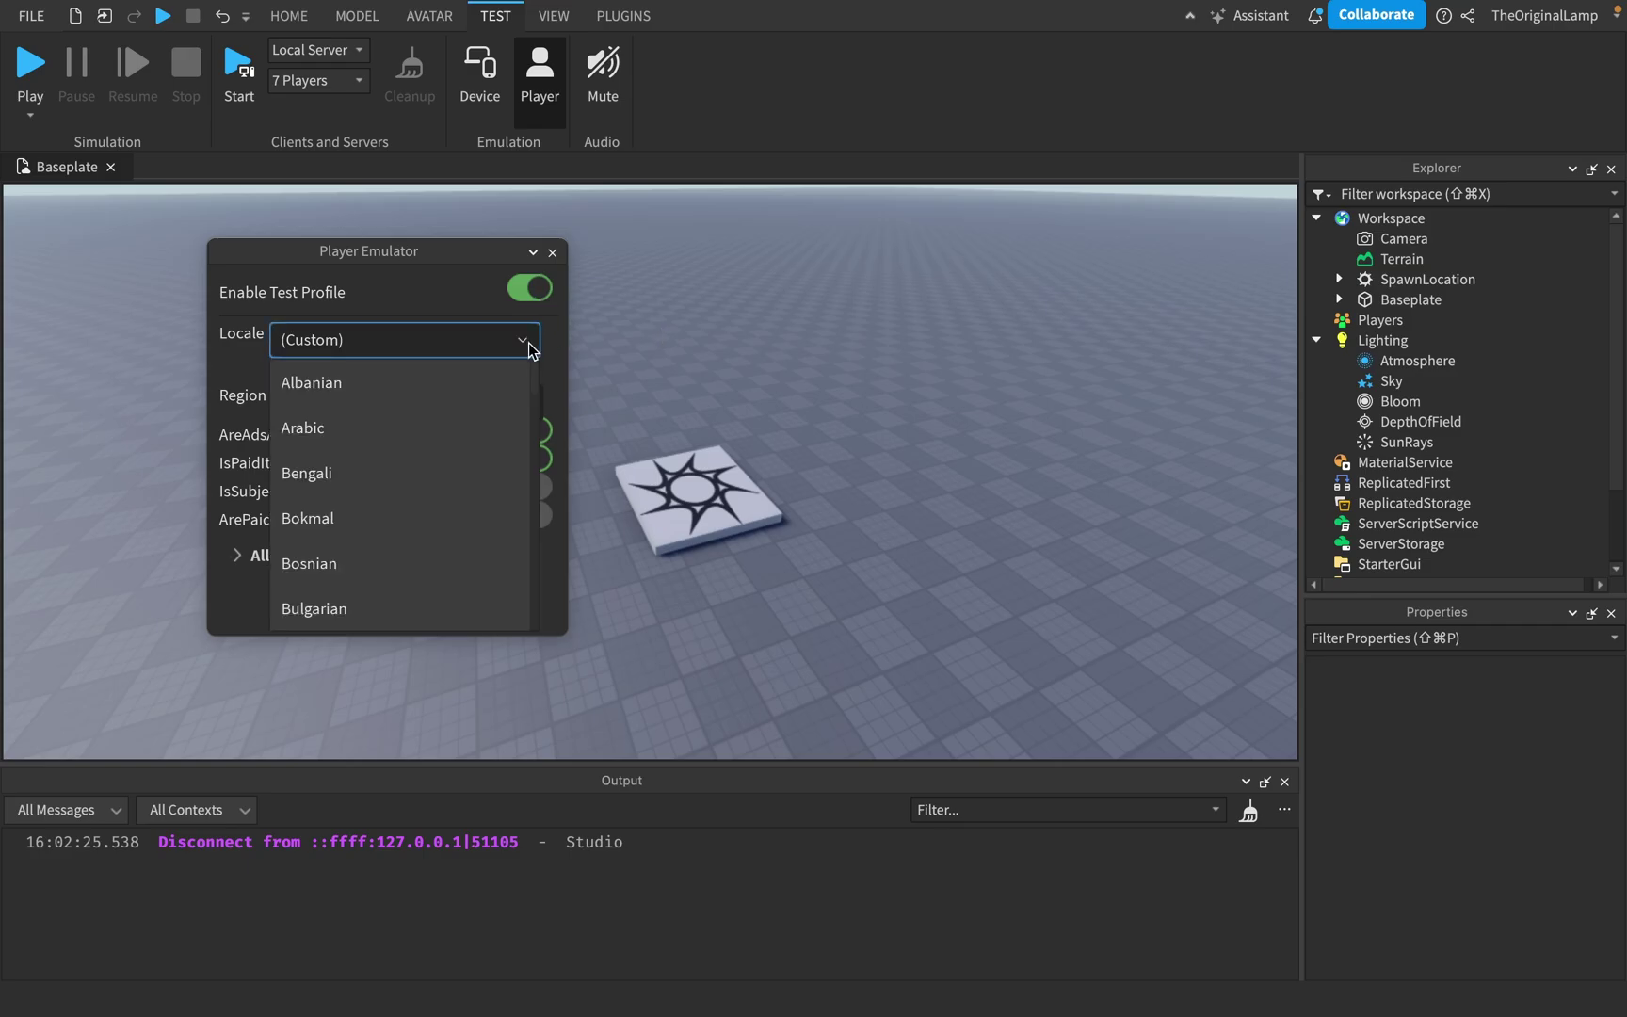
{"action": "scroll", "coordinate": [471, 435], "scroll_direction": "down", "scroll_amount": 10}
{"action": "left_click", "coordinate": [391, 439]}
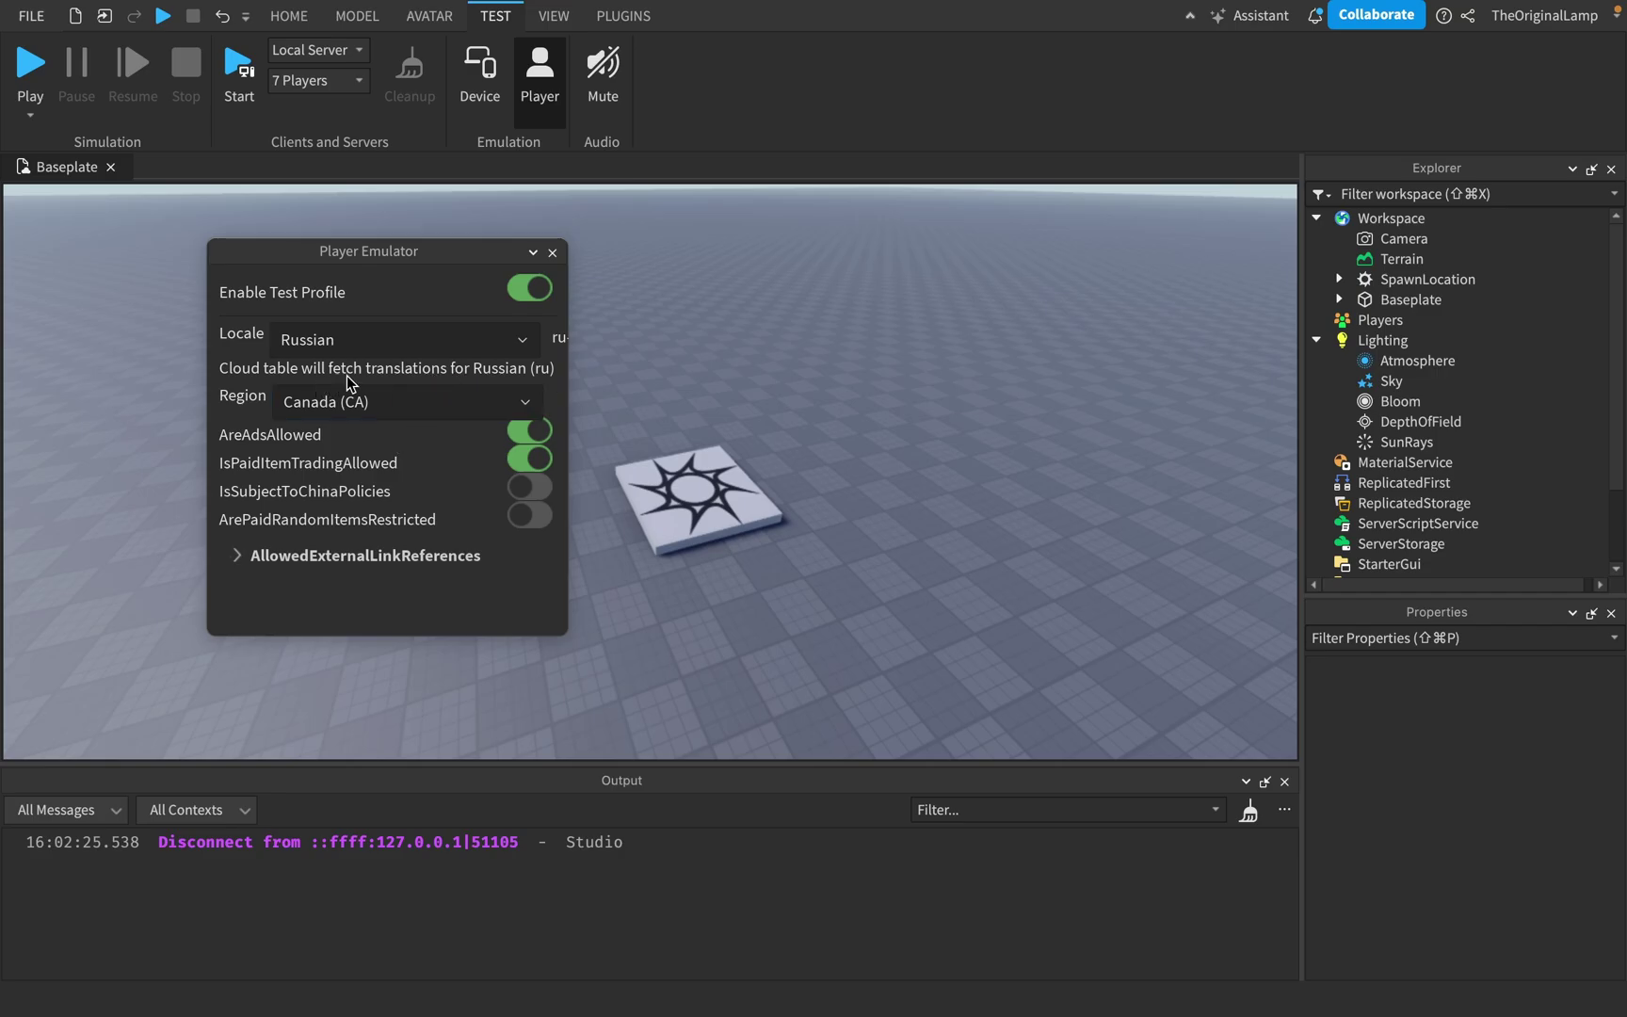
- Run a playtest, inspect the in-game menu's translated Settings, Captures and Report pages, and stop the playtest
{"action": "left_click", "coordinate": [30, 68]}
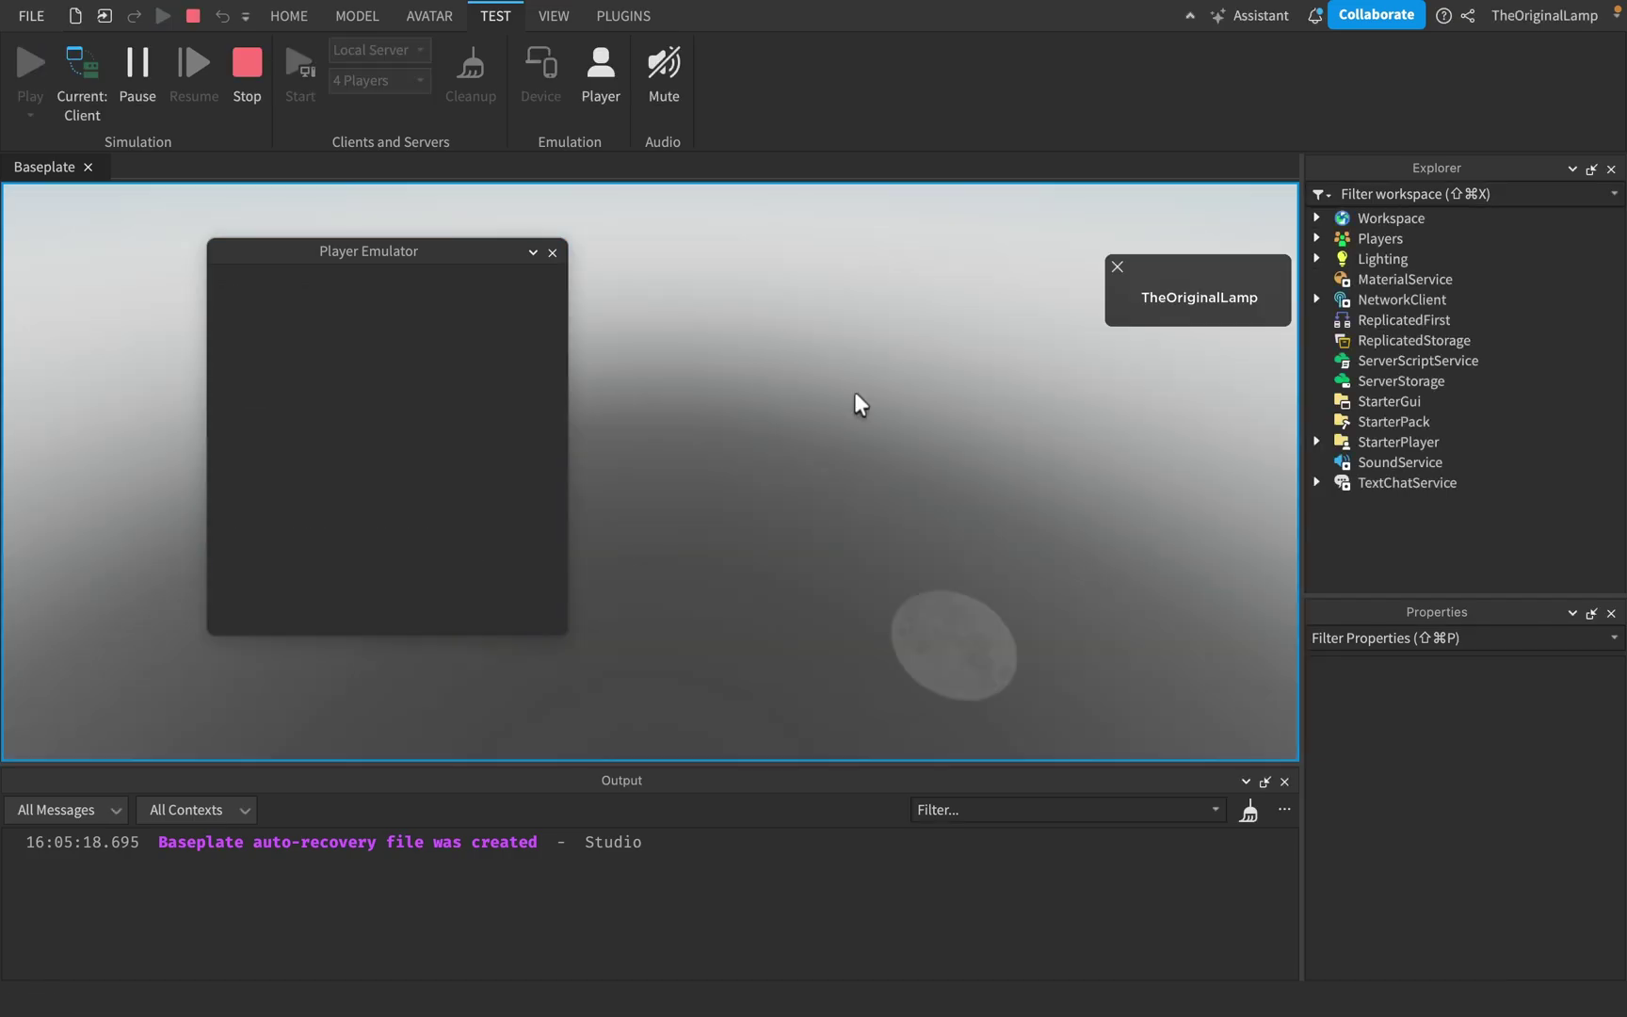
{"action": "key", "text": "Escape"}
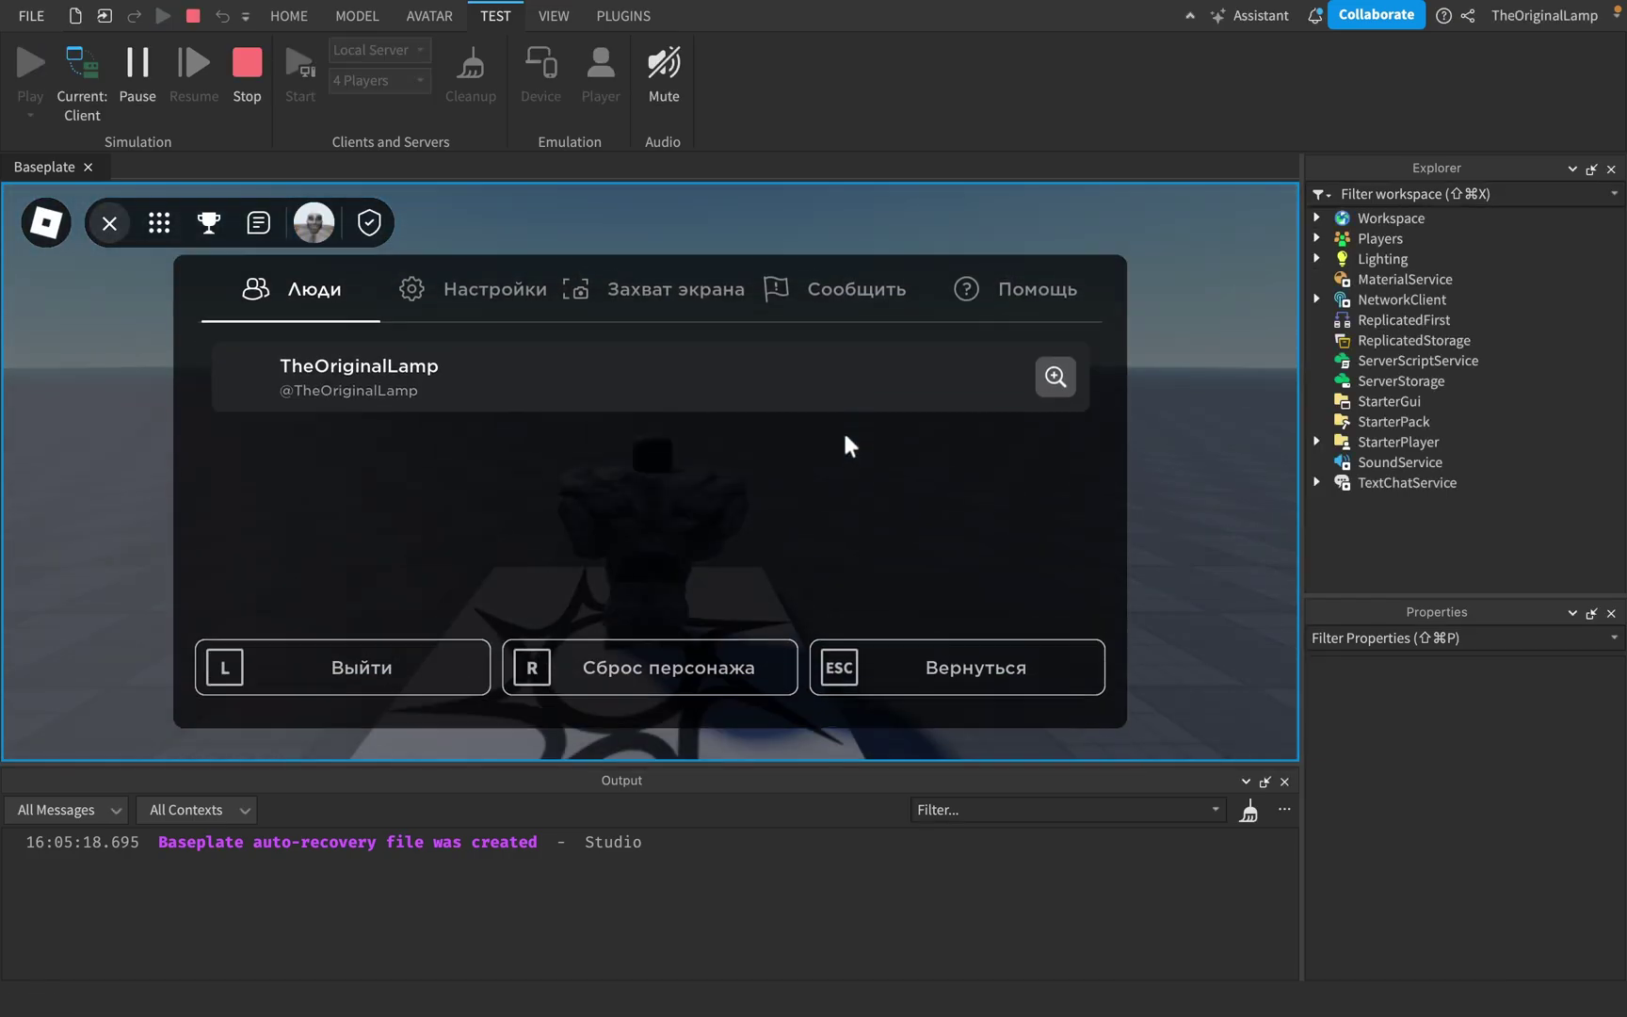
{"action": "left_click", "coordinate": [499, 282]}
{"action": "left_click", "coordinate": [595, 283]}
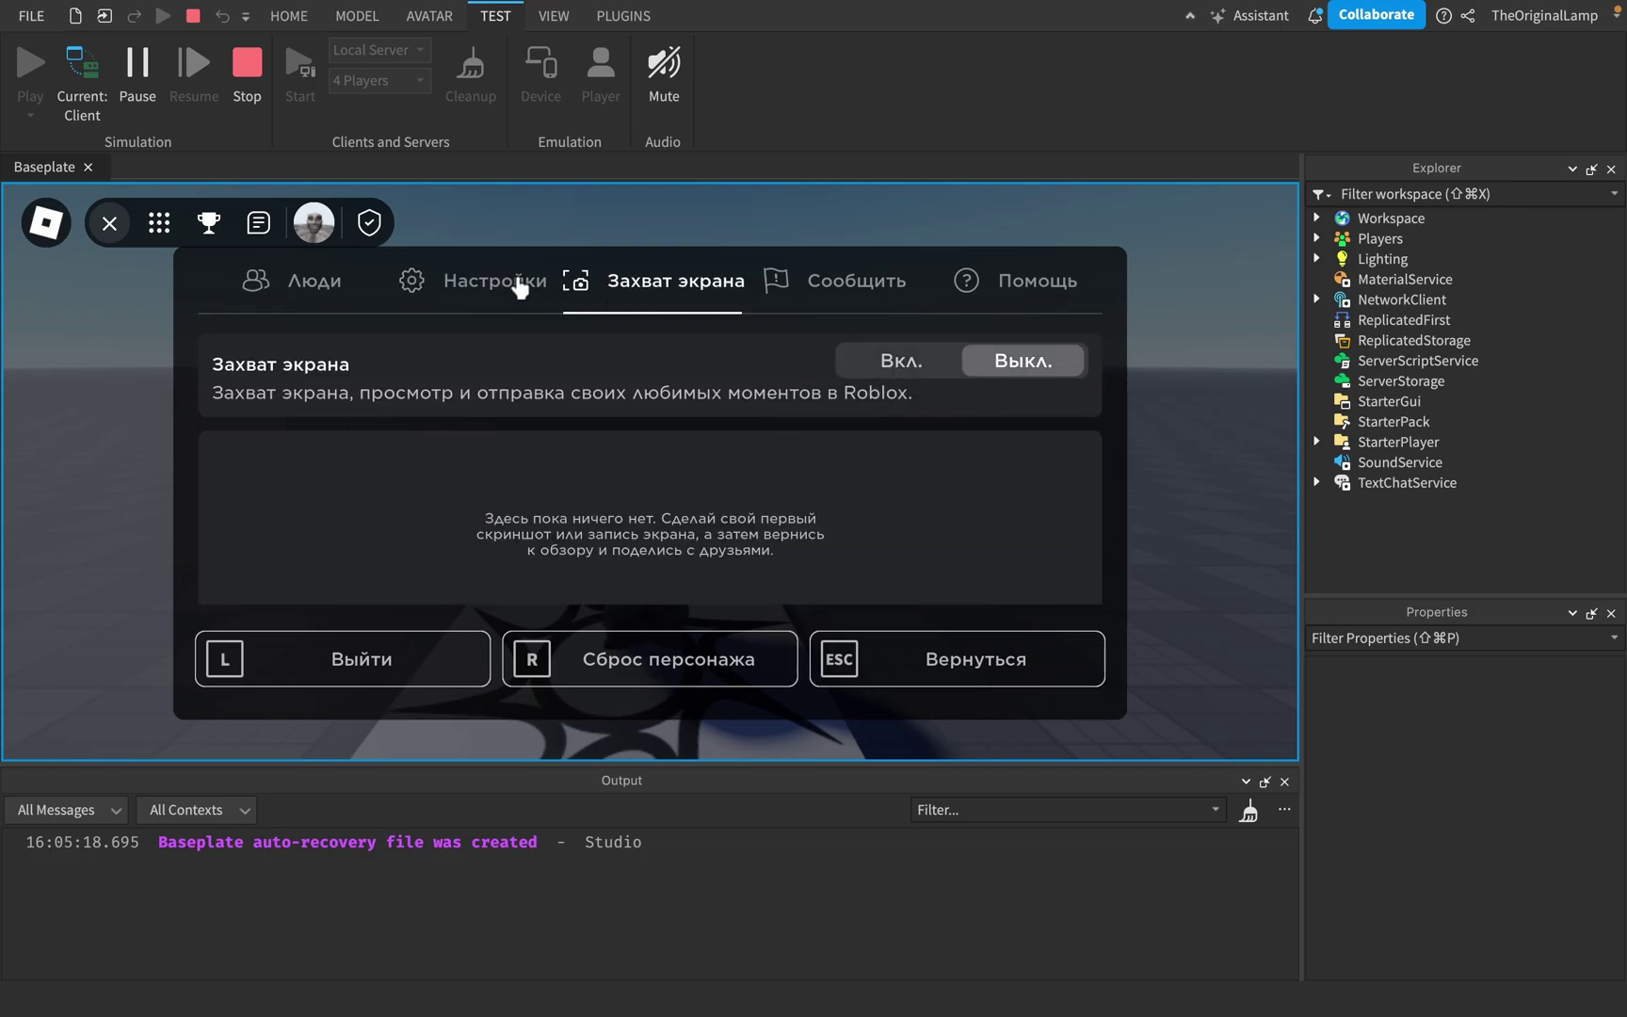
{"action": "left_click", "coordinate": [520, 277]}
{"action": "scroll", "coordinate": [595, 428], "scroll_direction": "down", "scroll_amount": 5}
{"action": "scroll", "coordinate": [599, 440], "scroll_direction": "down", "scroll_amount": 5}
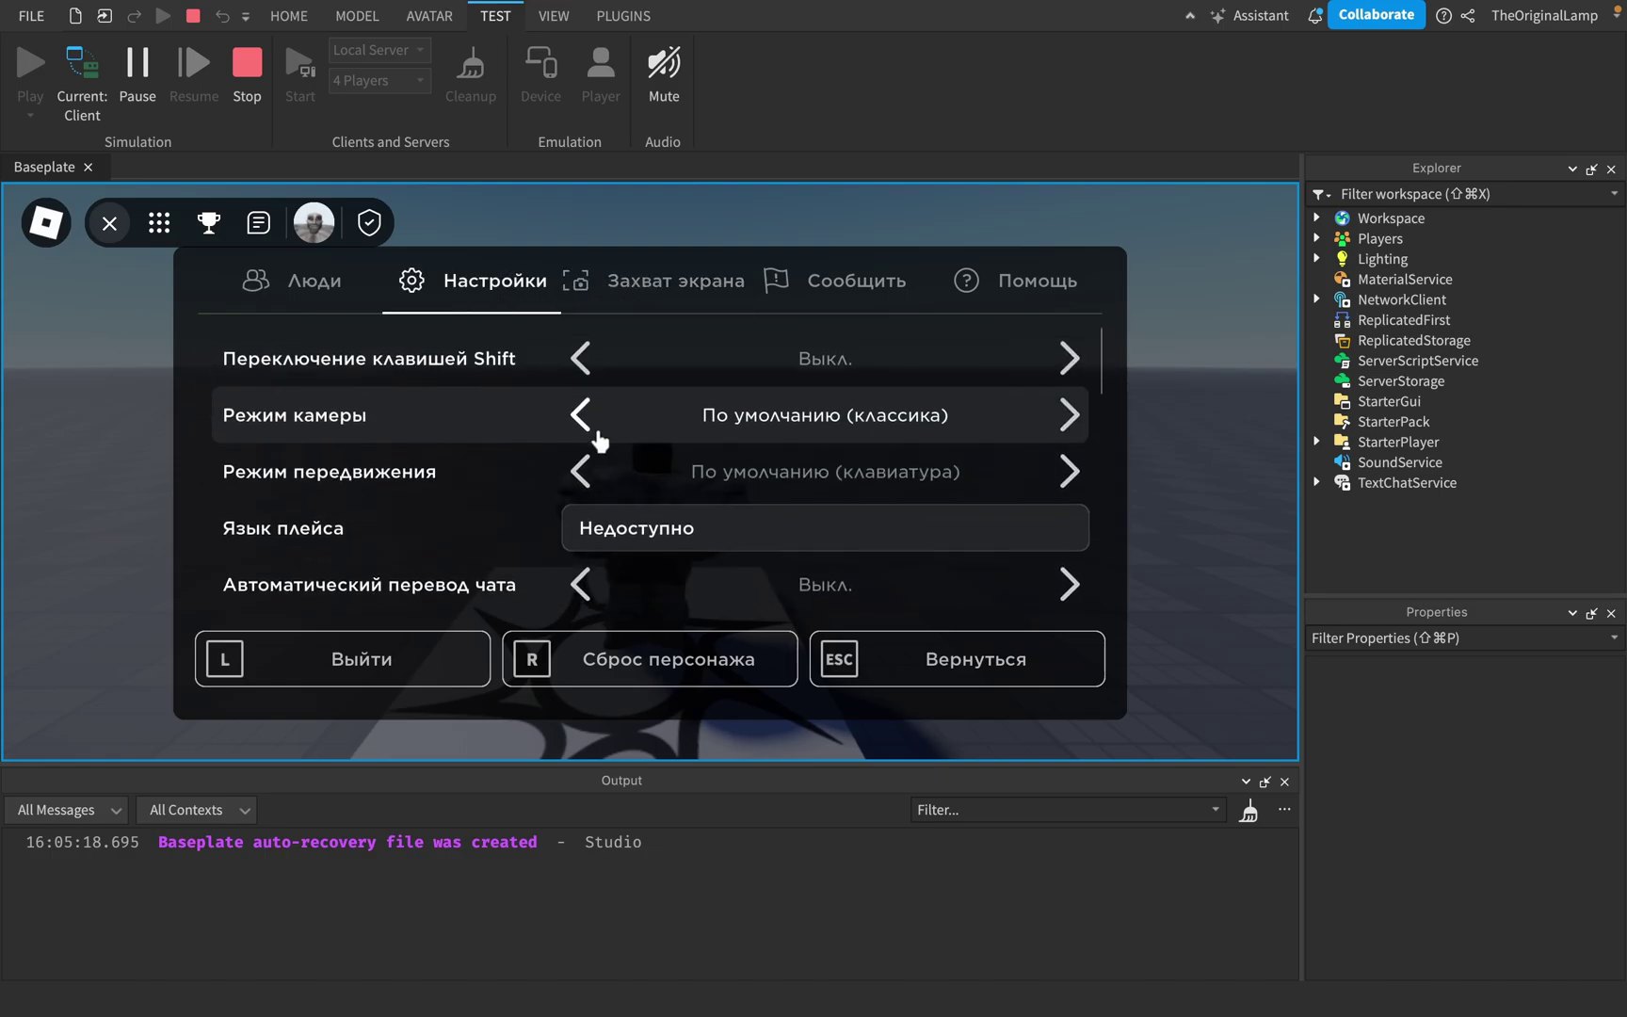
{"action": "left_click", "coordinate": [734, 288]}
{"action": "left_click", "coordinate": [840, 287]}
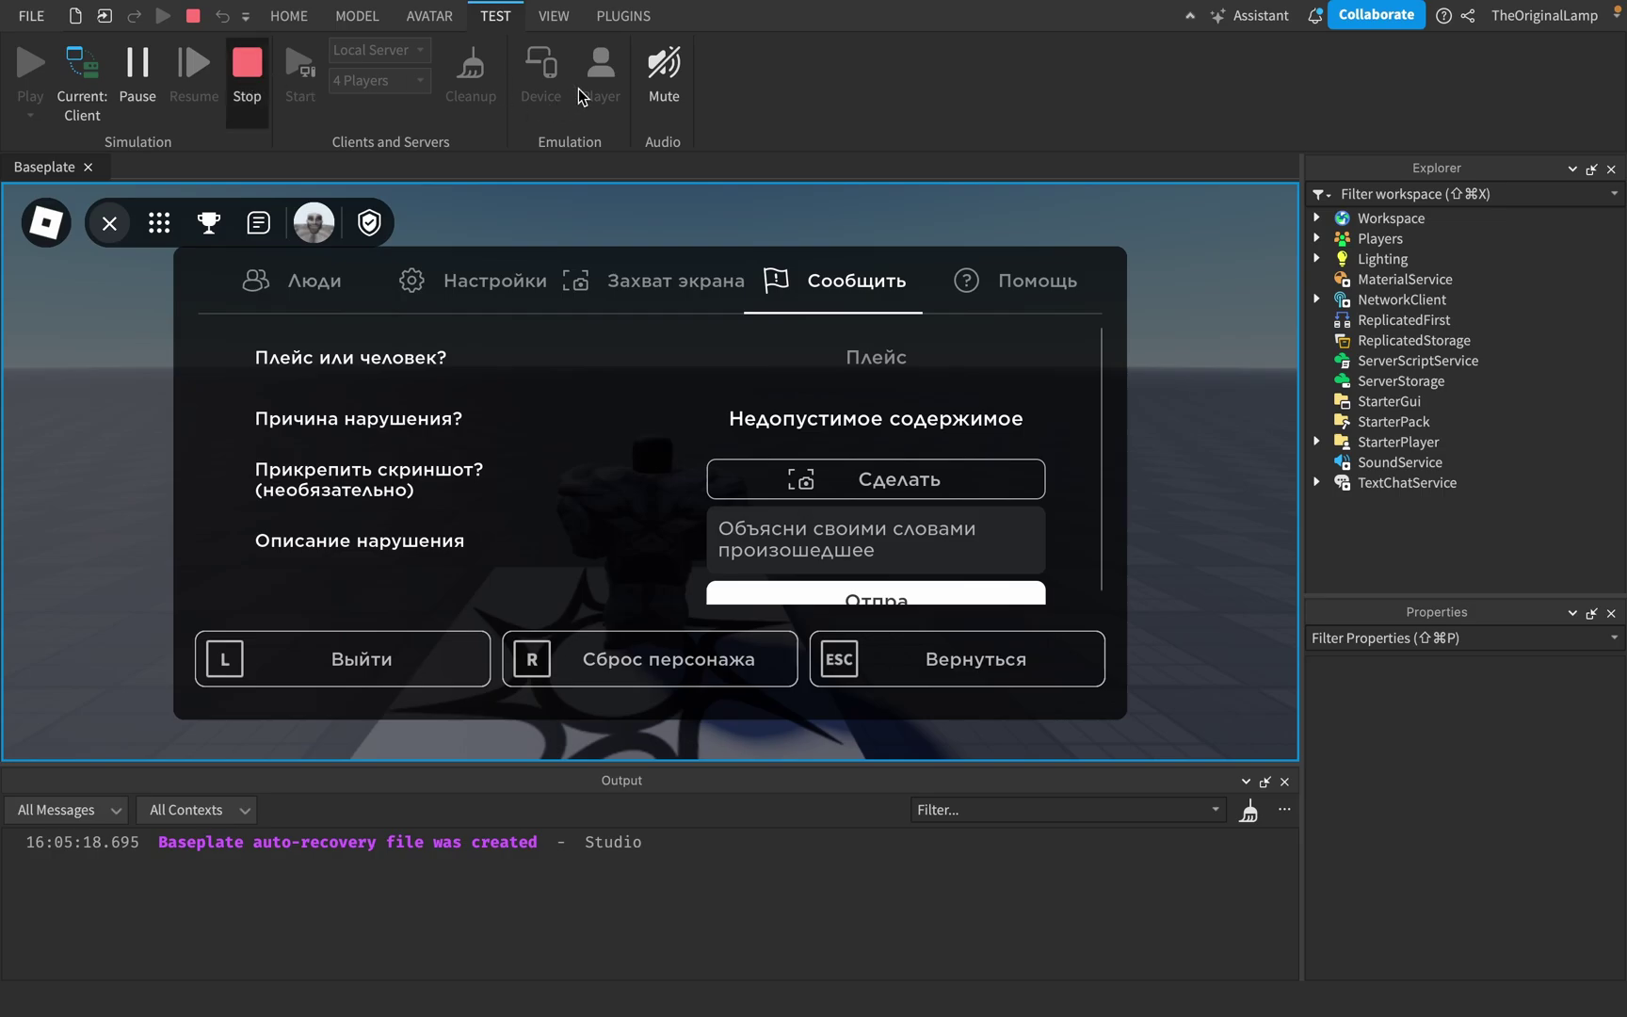
{"action": "key", "text": "shift+F5"}
- Disable the test profile and close the Player Emulator
{"action": "left_click", "coordinate": [530, 288]}
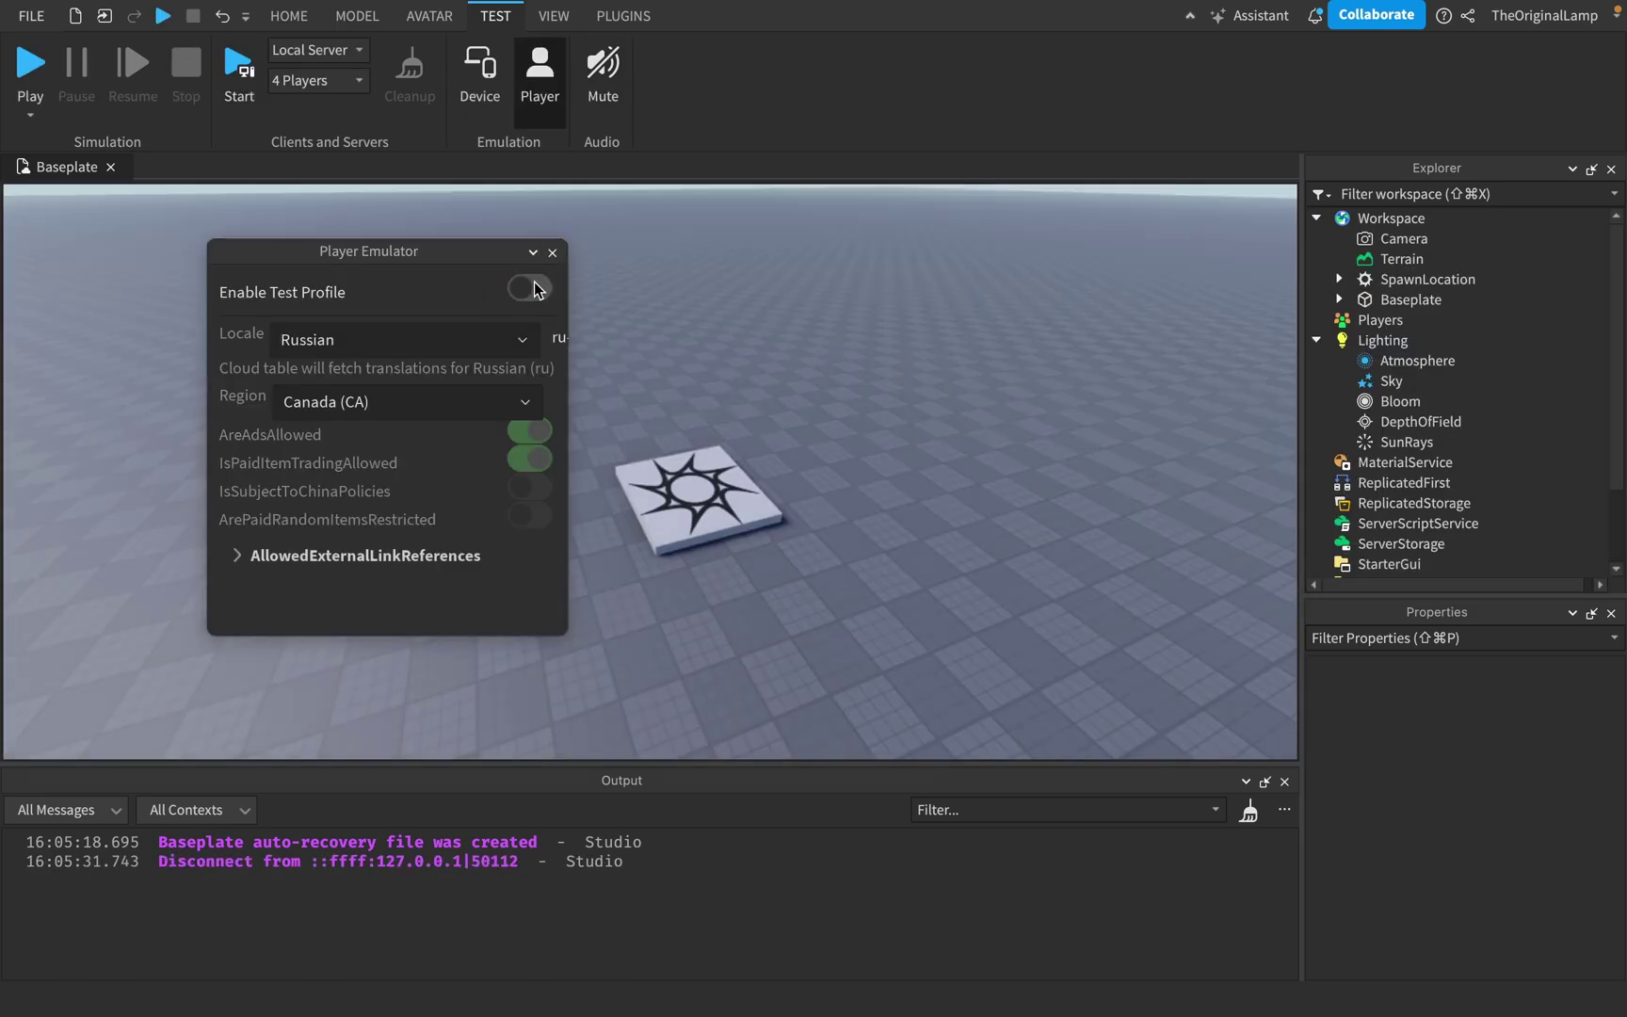
{"action": "left_click", "coordinate": [539, 73]}
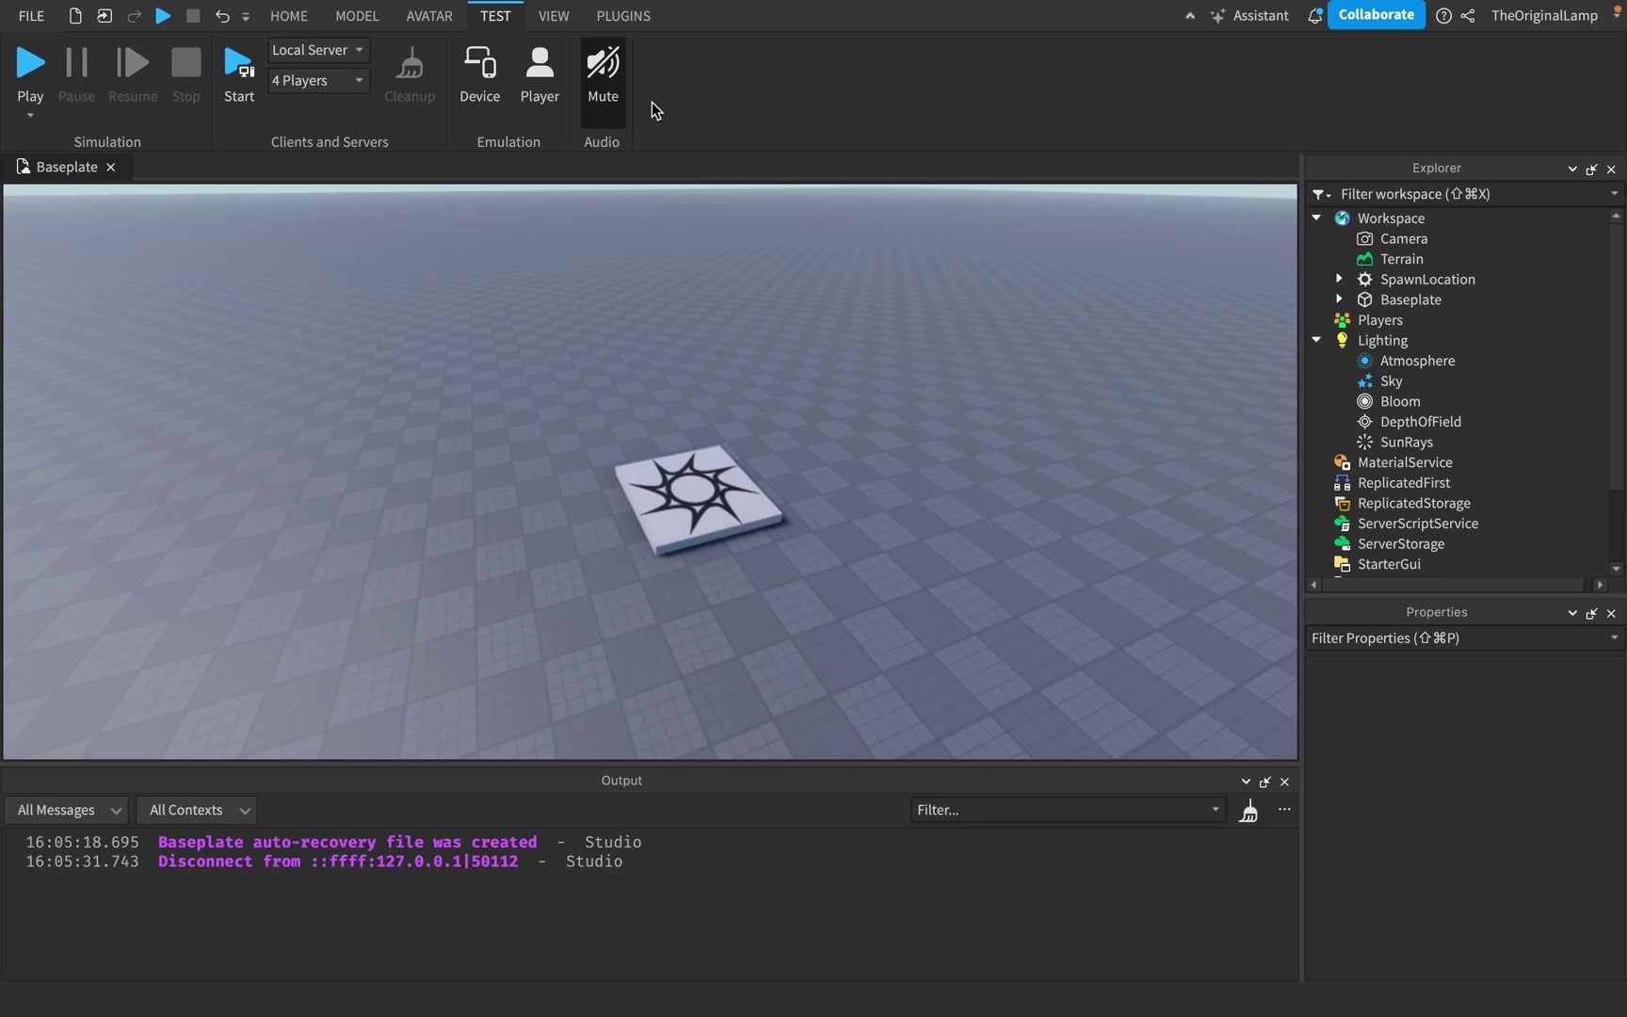
{"action": "right_click_drag", "start_coordinate": [735, 275], "coordinate": [580, 119]}
{"action": "key", "text": "w"}
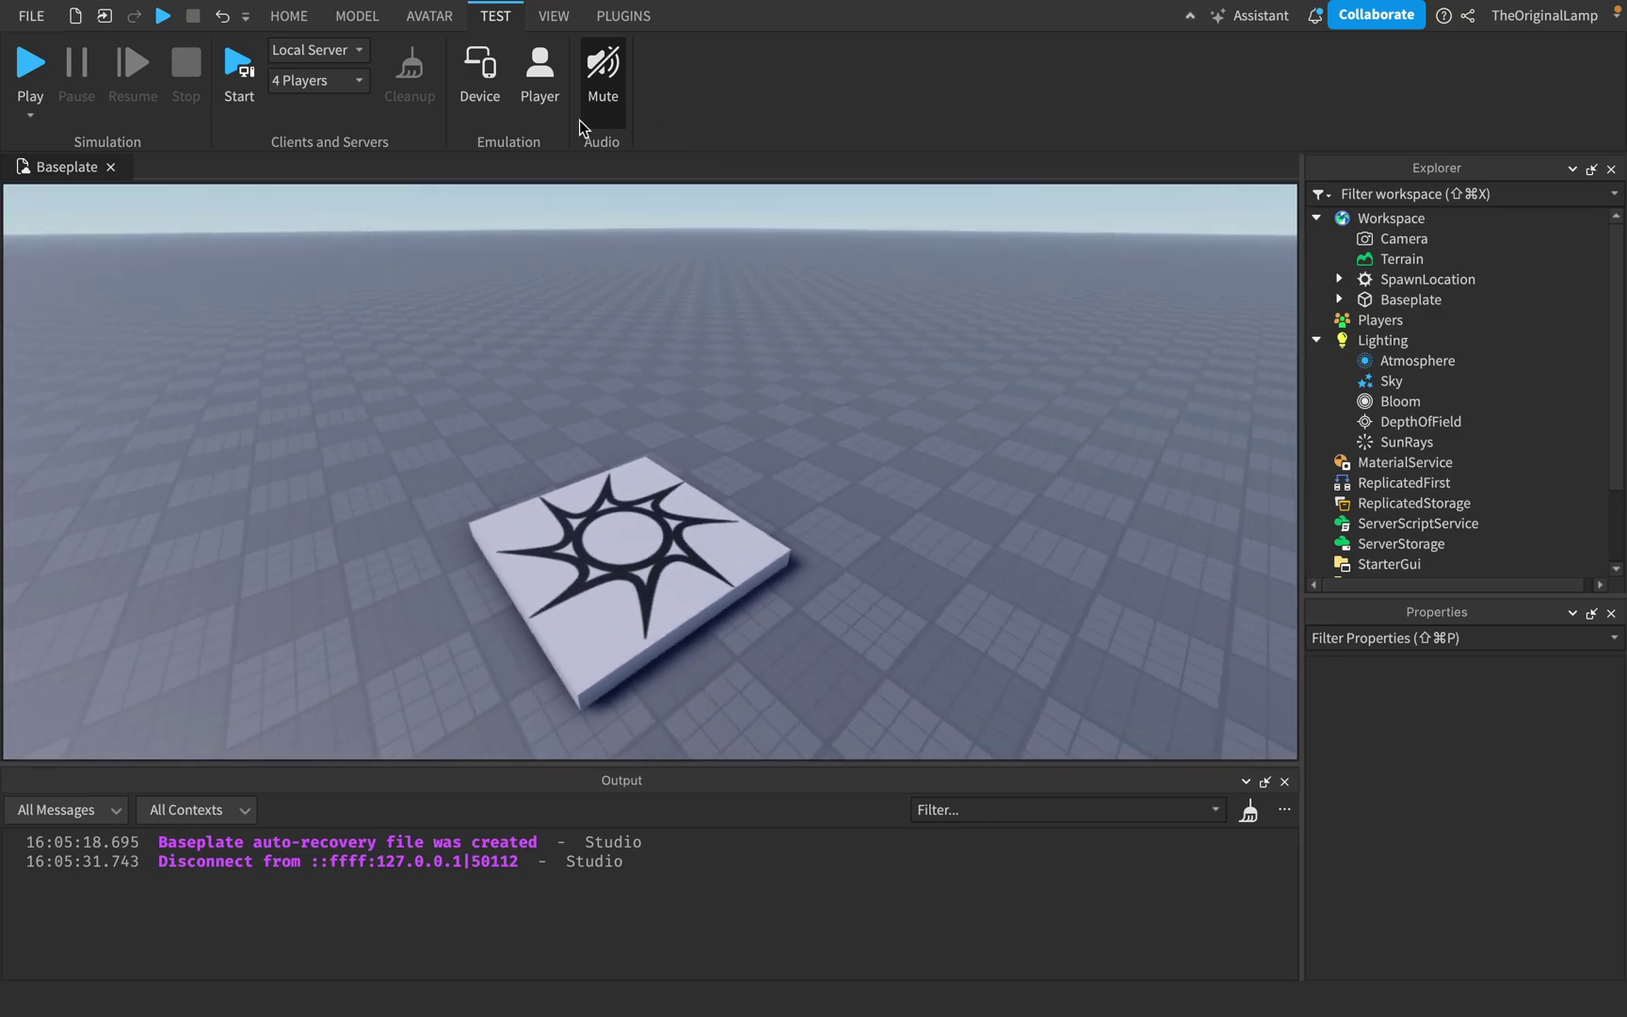
{"action": "key", "text": "s"}
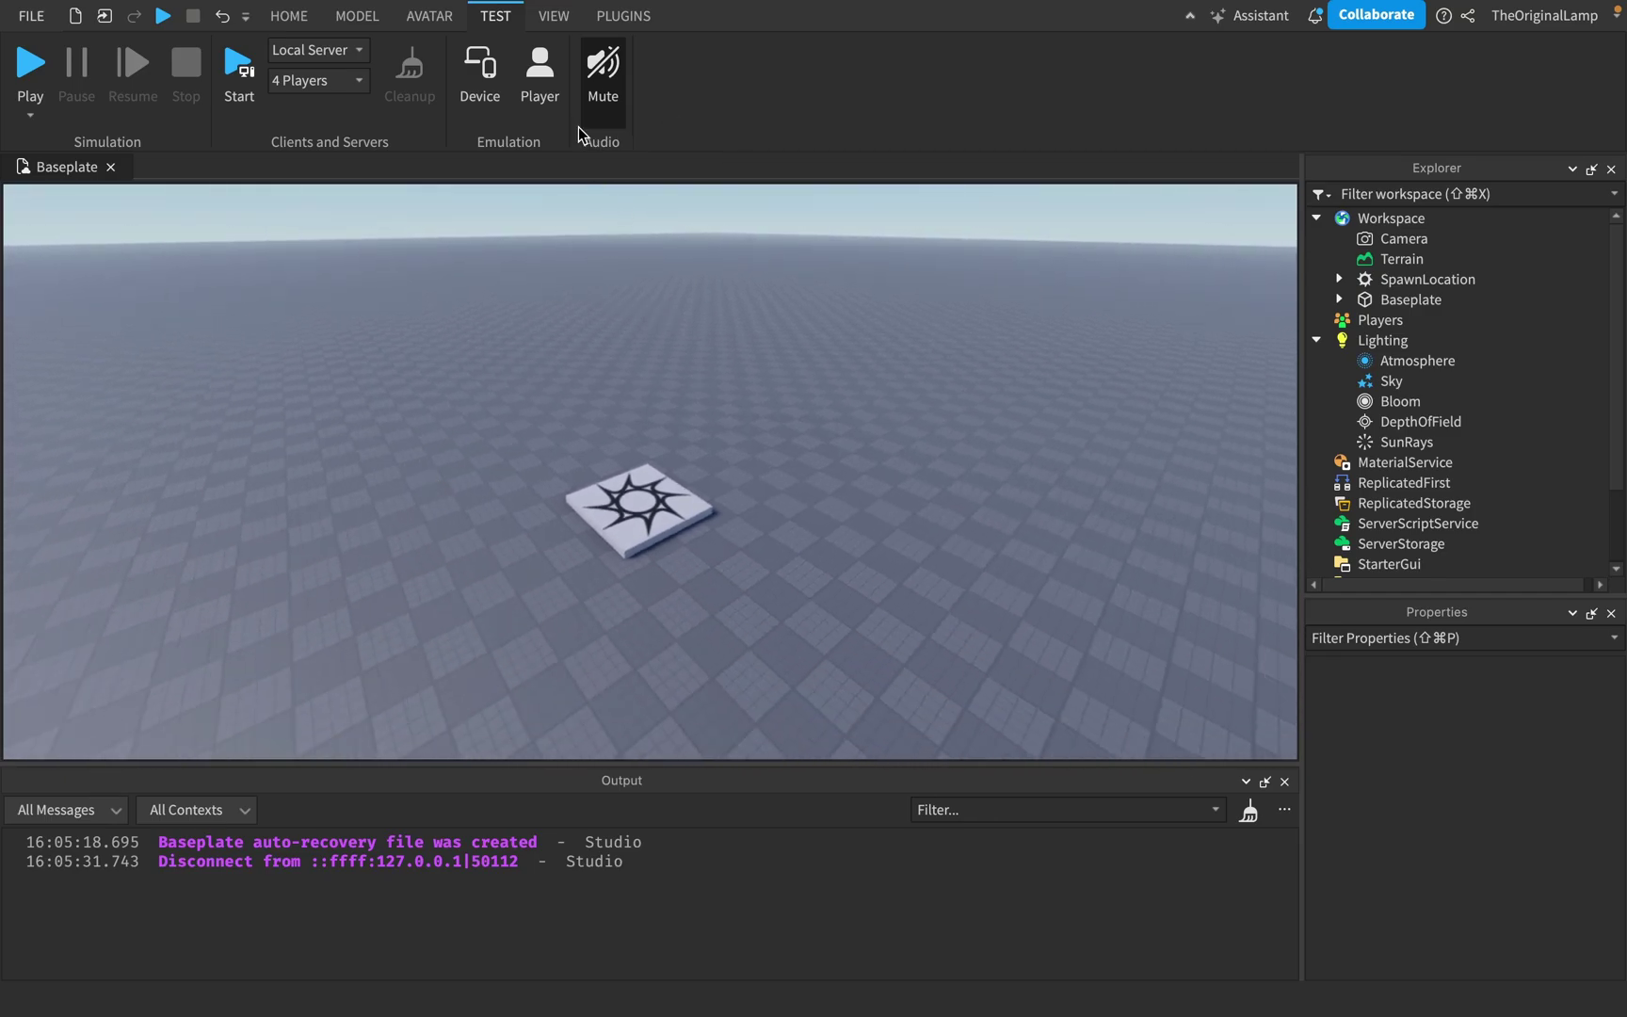
{"action": "key", "text": "w"}
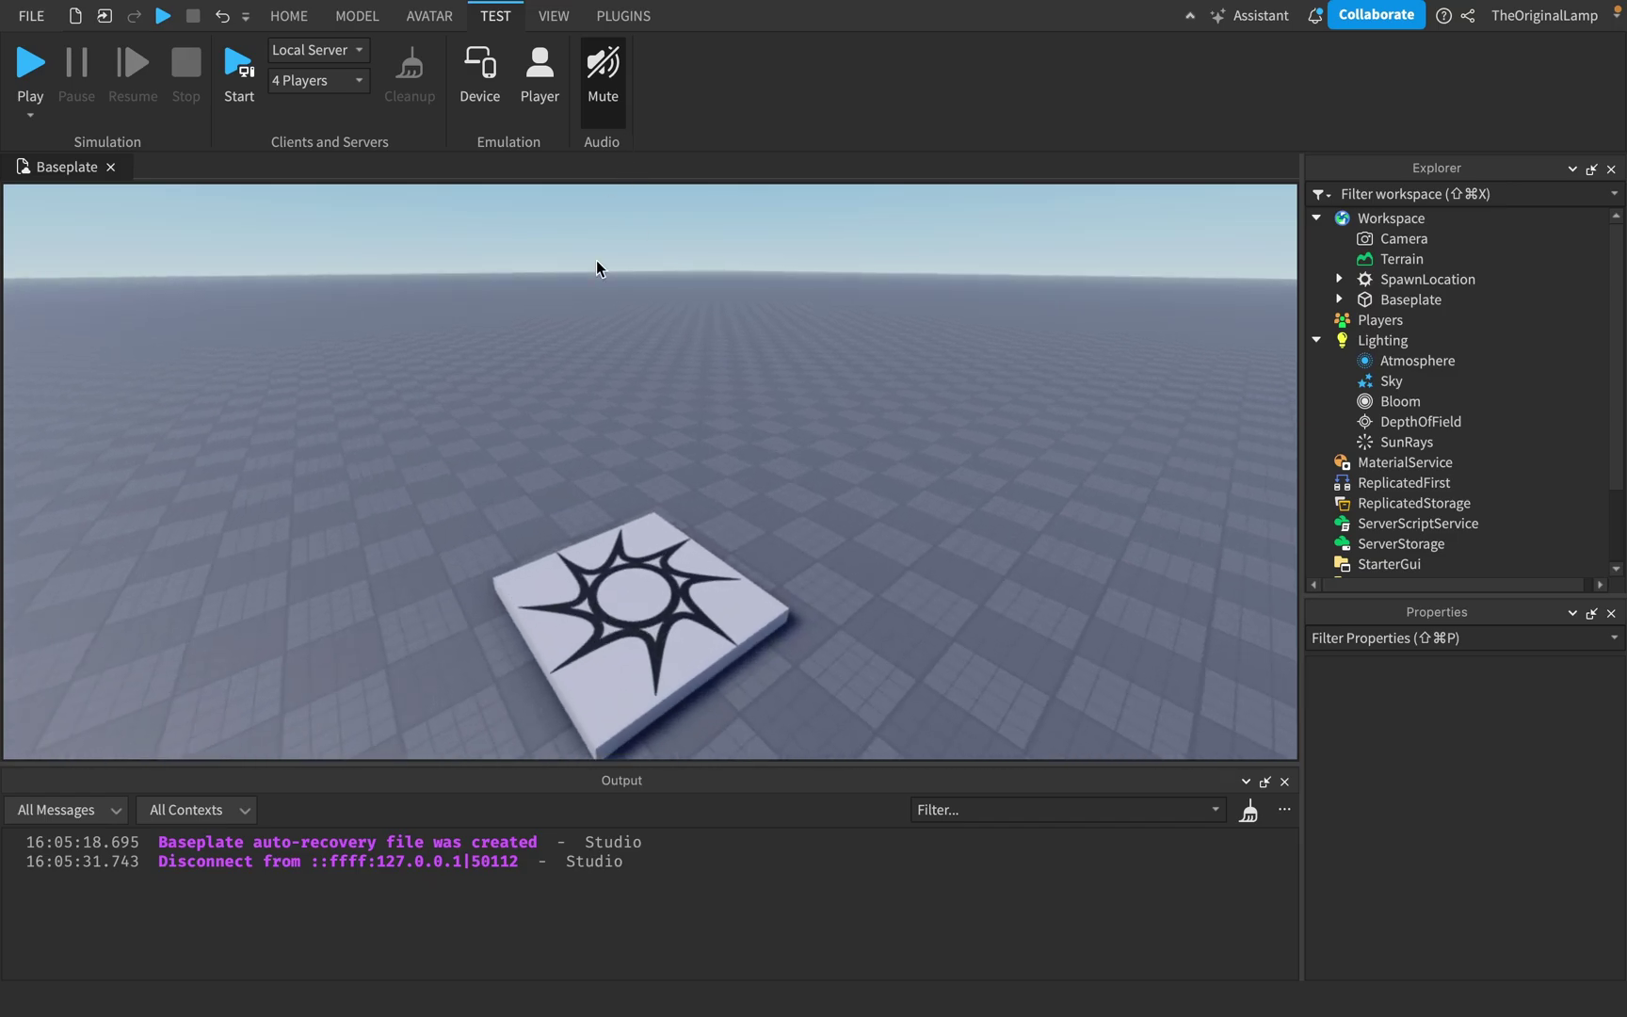
{"action": "key", "text": "w"}
{"action": "right_click_drag", "start_coordinate": [591, 406], "coordinate": [609, 386]}
{"action": "key", "text": "s"}
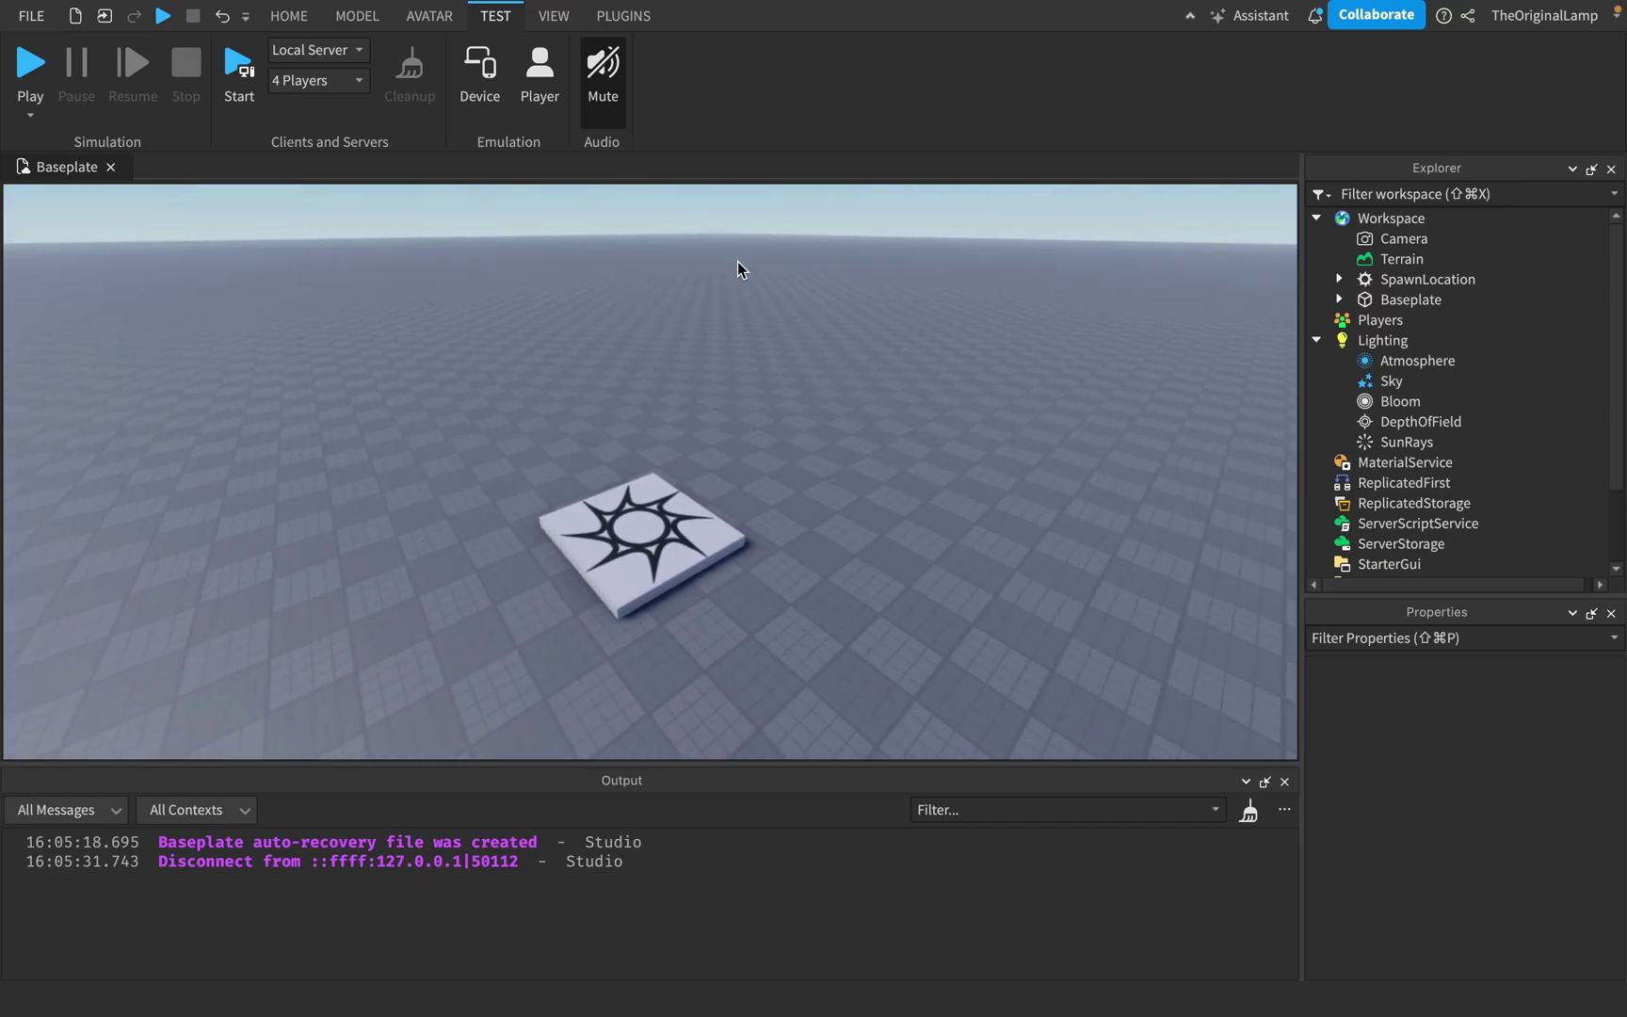
{"action": "left_click", "coordinate": [595, 90]}
{"action": "left_click", "coordinate": [293, 24]}
{"action": "left_click", "coordinate": [357, 25]}
{"action": "left_click", "coordinate": [429, 24]}
{"action": "left_click", "coordinate": [496, 24]}
{"action": "right_click_drag", "start_coordinate": [770, 317], "coordinate": [793, 338]}
{"action": "scroll", "coordinate": [770, 316], "scroll_direction": "down", "scroll_amount": 4}
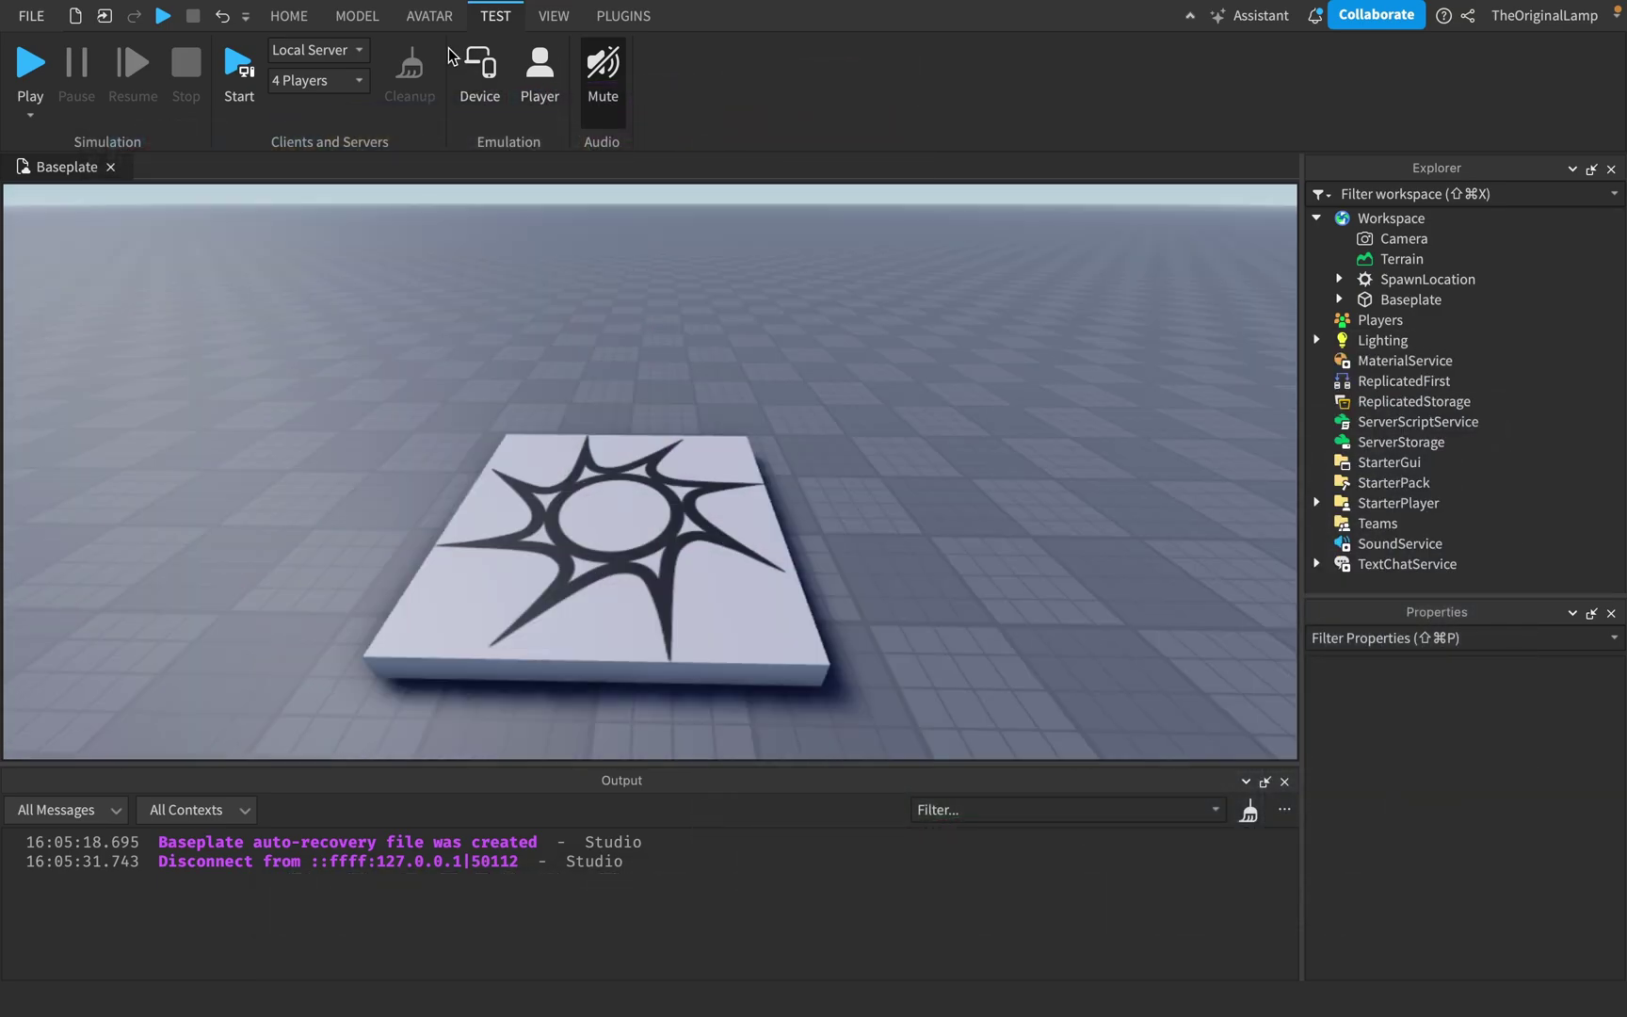
{"action": "left_click", "coordinate": [286, 19]}
{"action": "scroll", "coordinate": [903, 285], "scroll_direction": "down", "scroll_amount": 5}
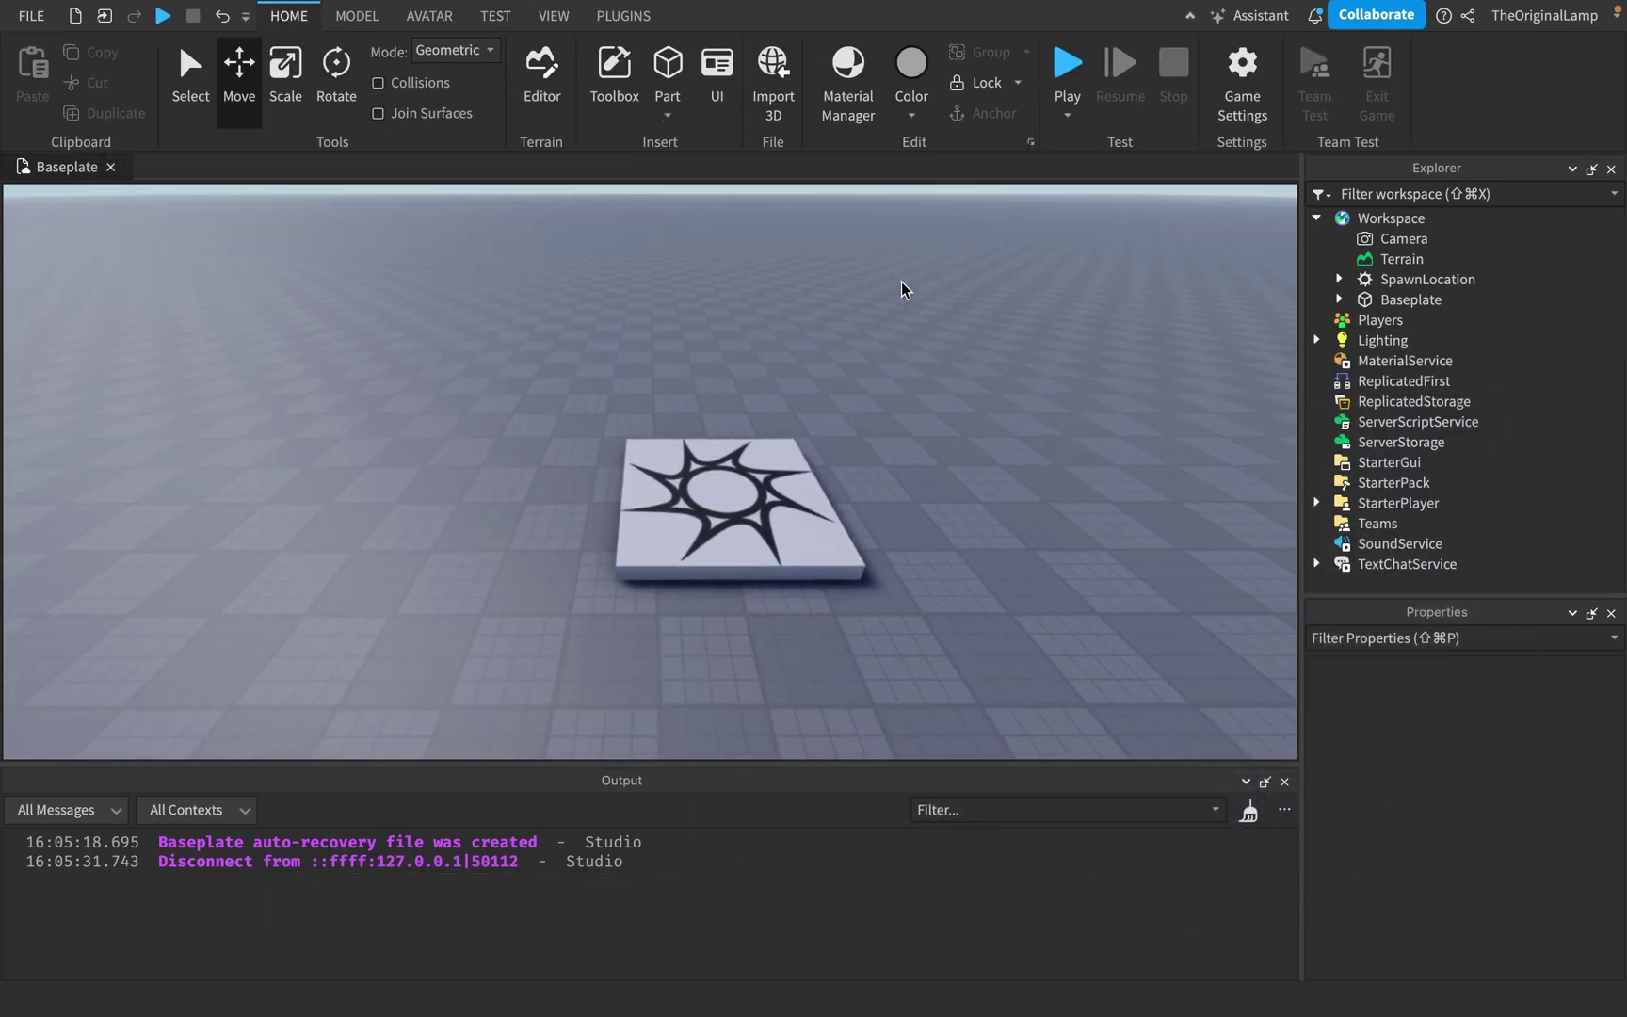